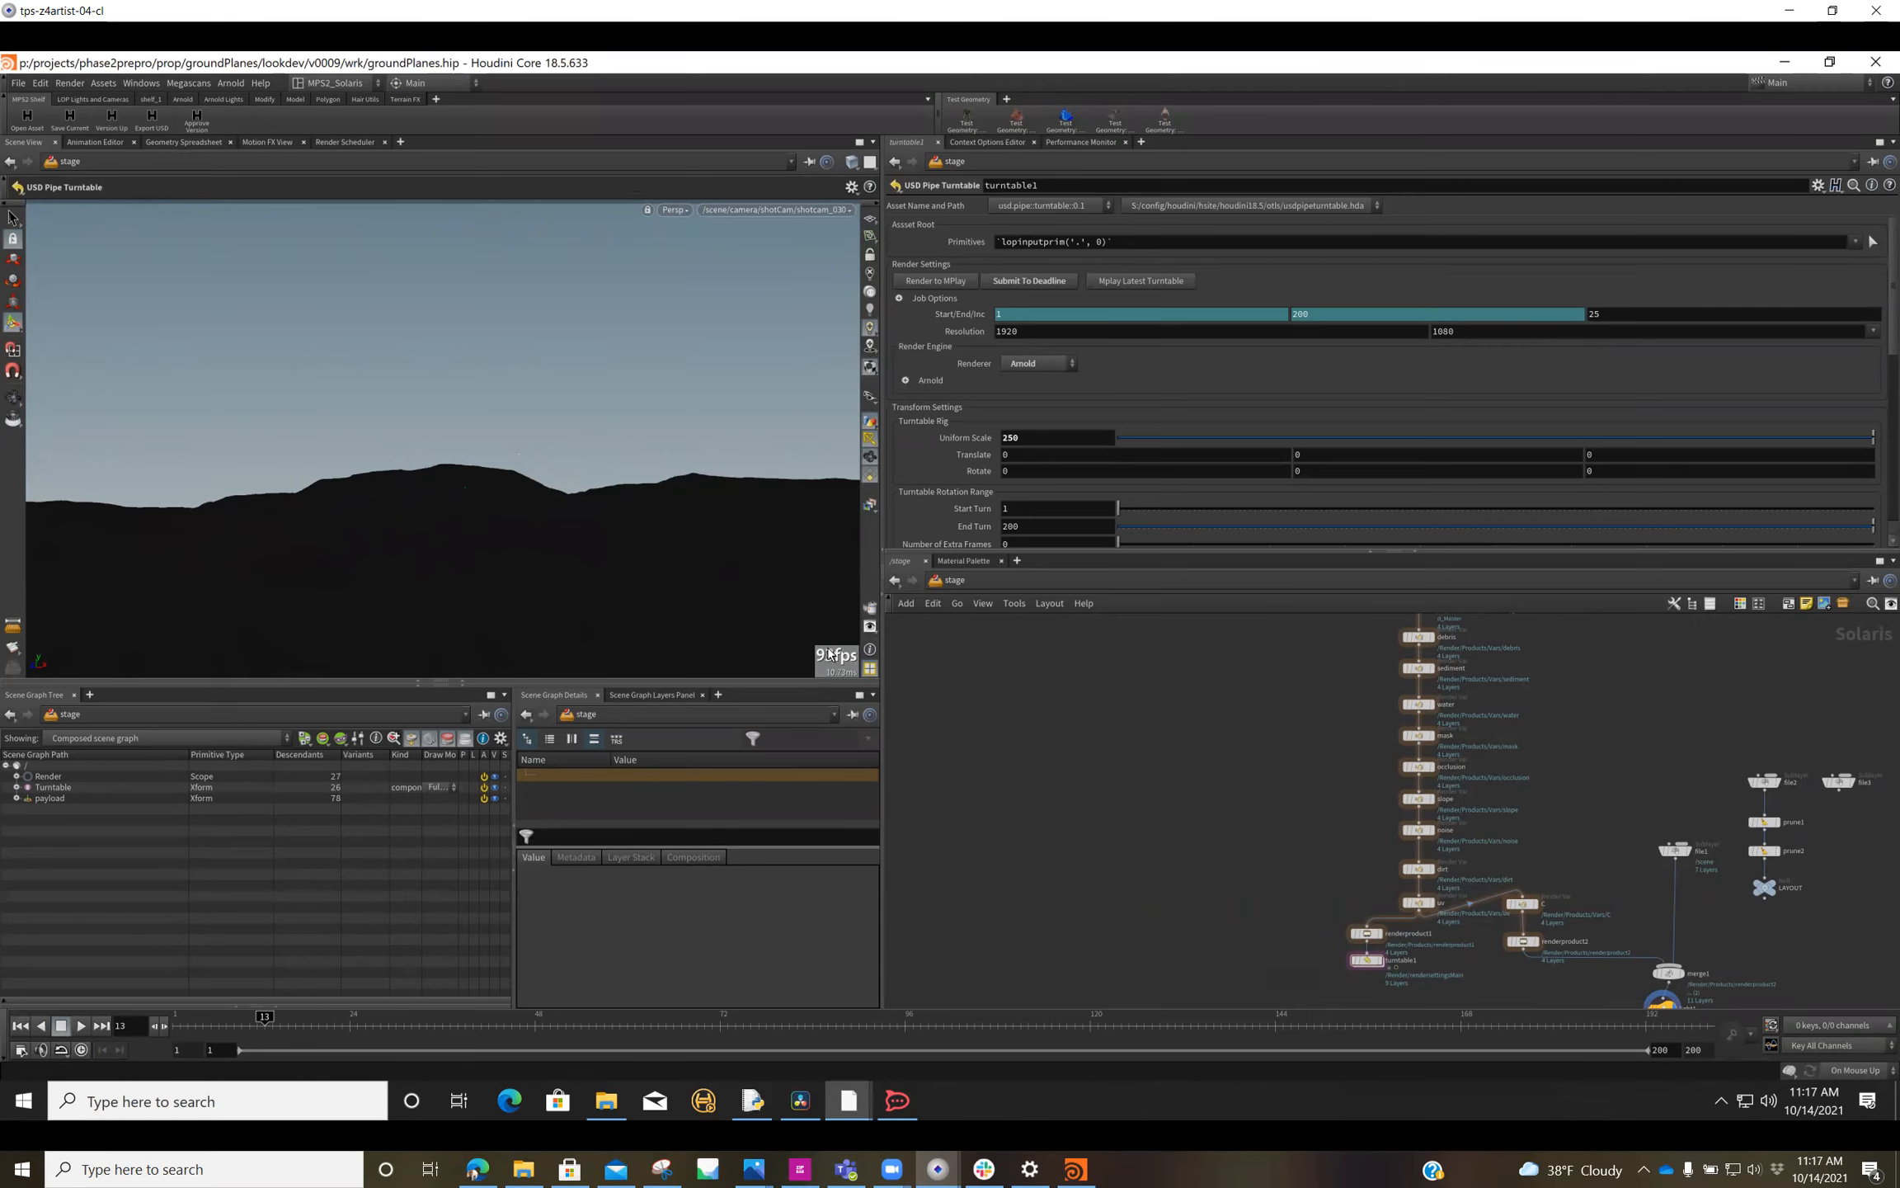
Step: Move the rendersettings and usdrender_rop nodes together to sit directly beneath the light1 node
{"action": "middle_click_drag", "start_coordinate": [1268, 817], "coordinate": [1303, 875]}
{"action": "scroll", "coordinate": [1268, 877], "scroll_direction": "down", "scroll_amount": 3}
{"action": "scroll", "coordinate": [1273, 748], "scroll_direction": "up", "scroll_amount": 5}
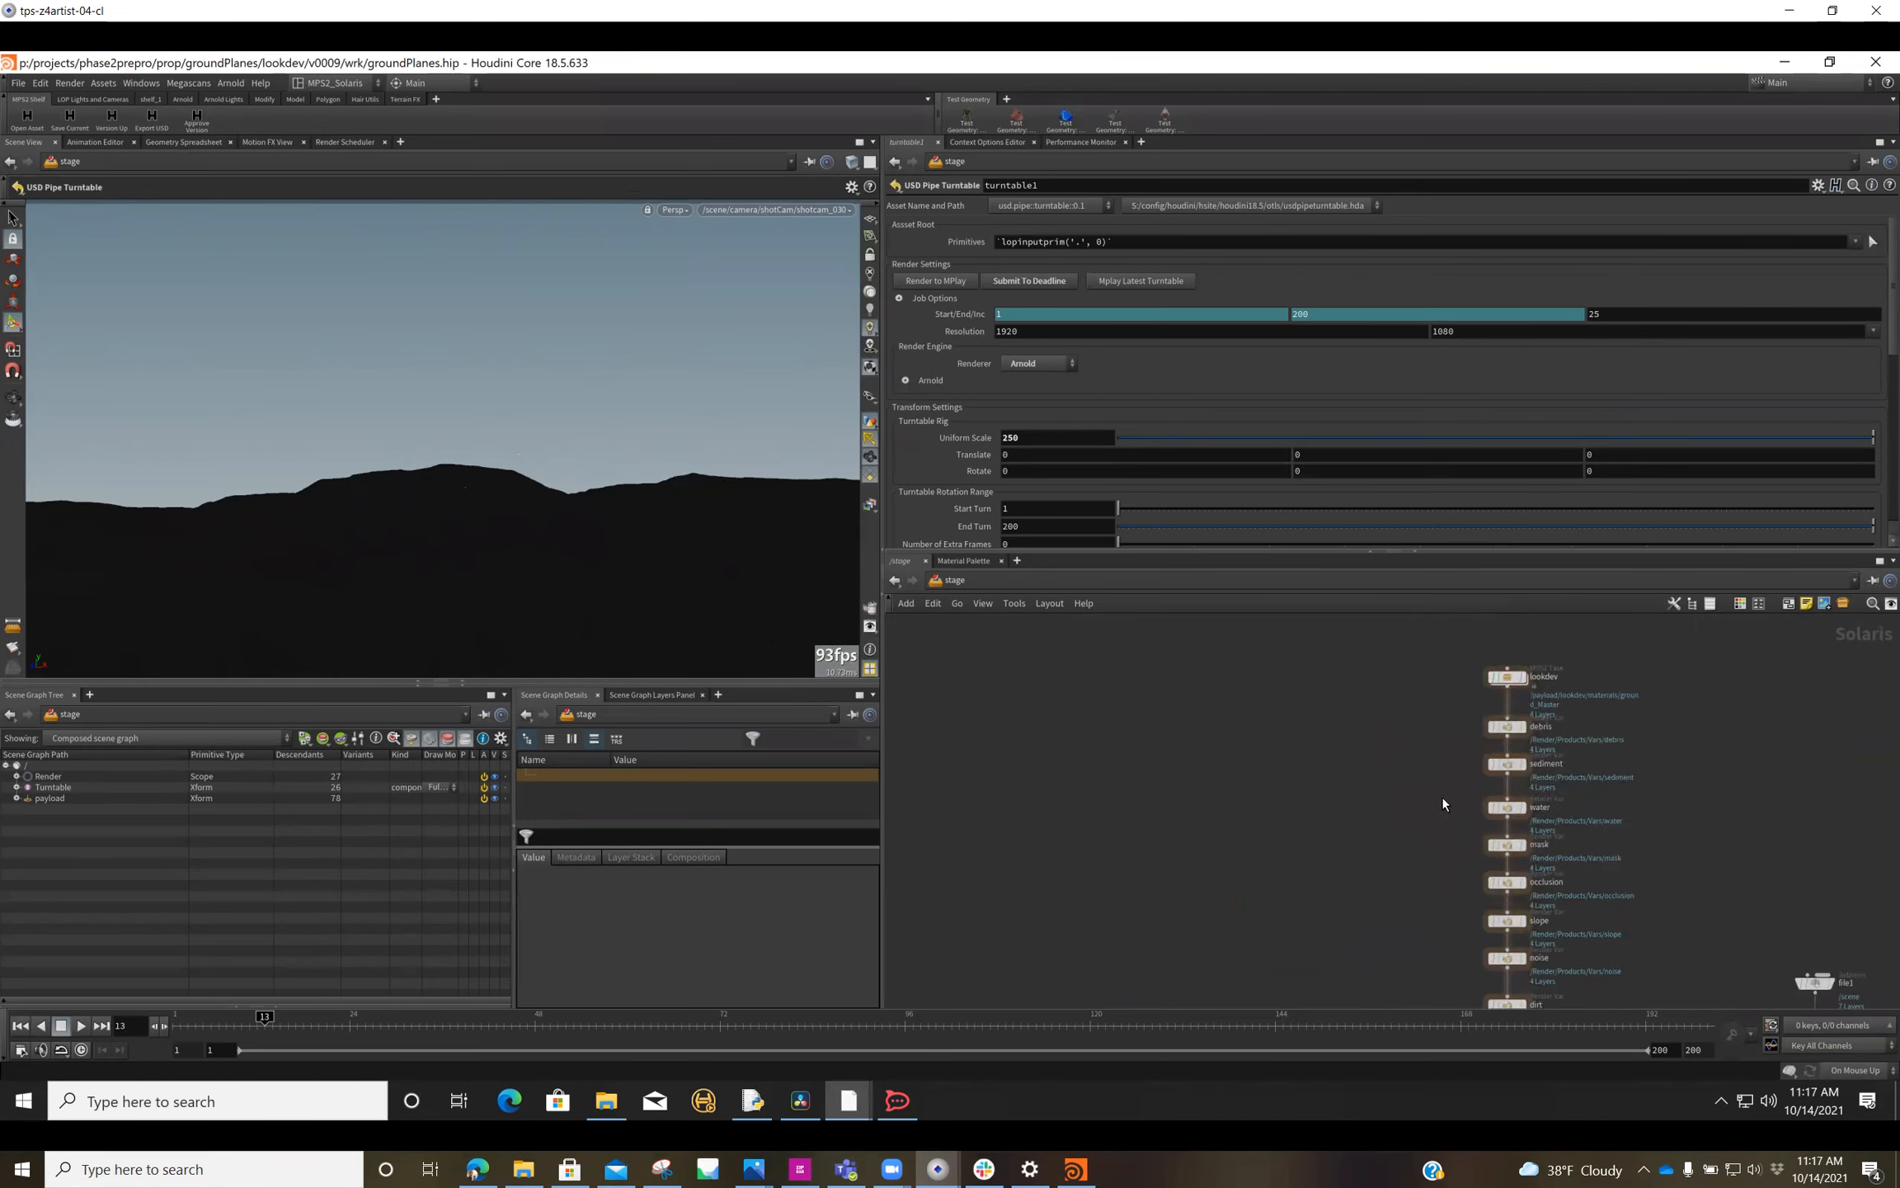
{"action": "middle_click_drag", "start_coordinate": [1443, 804], "coordinate": [1293, 601]}
{"action": "middle_click_drag", "start_coordinate": [1683, 936], "coordinate": [1598, 761]}
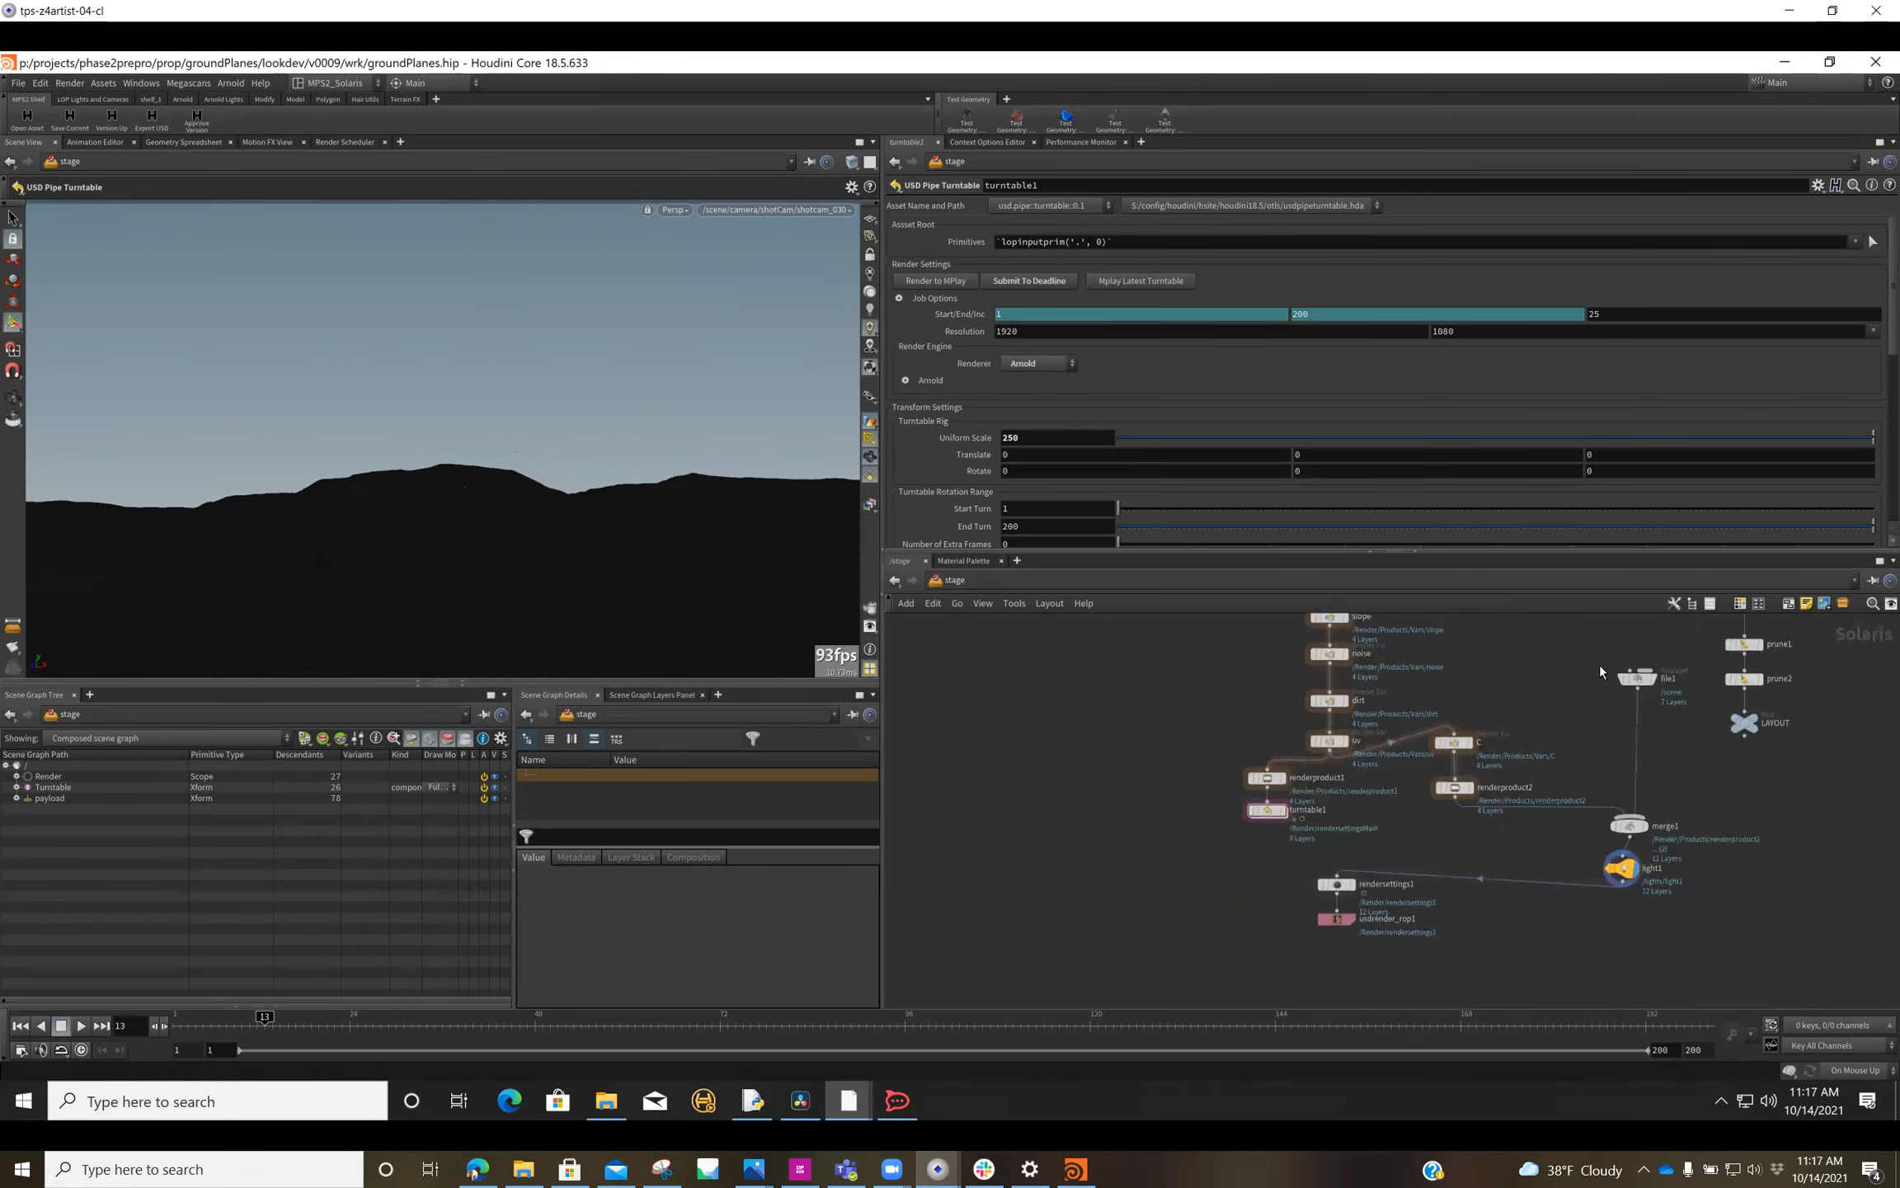
{"action": "left_click_drag", "start_coordinate": [1271, 877], "coordinate": [1418, 951]}
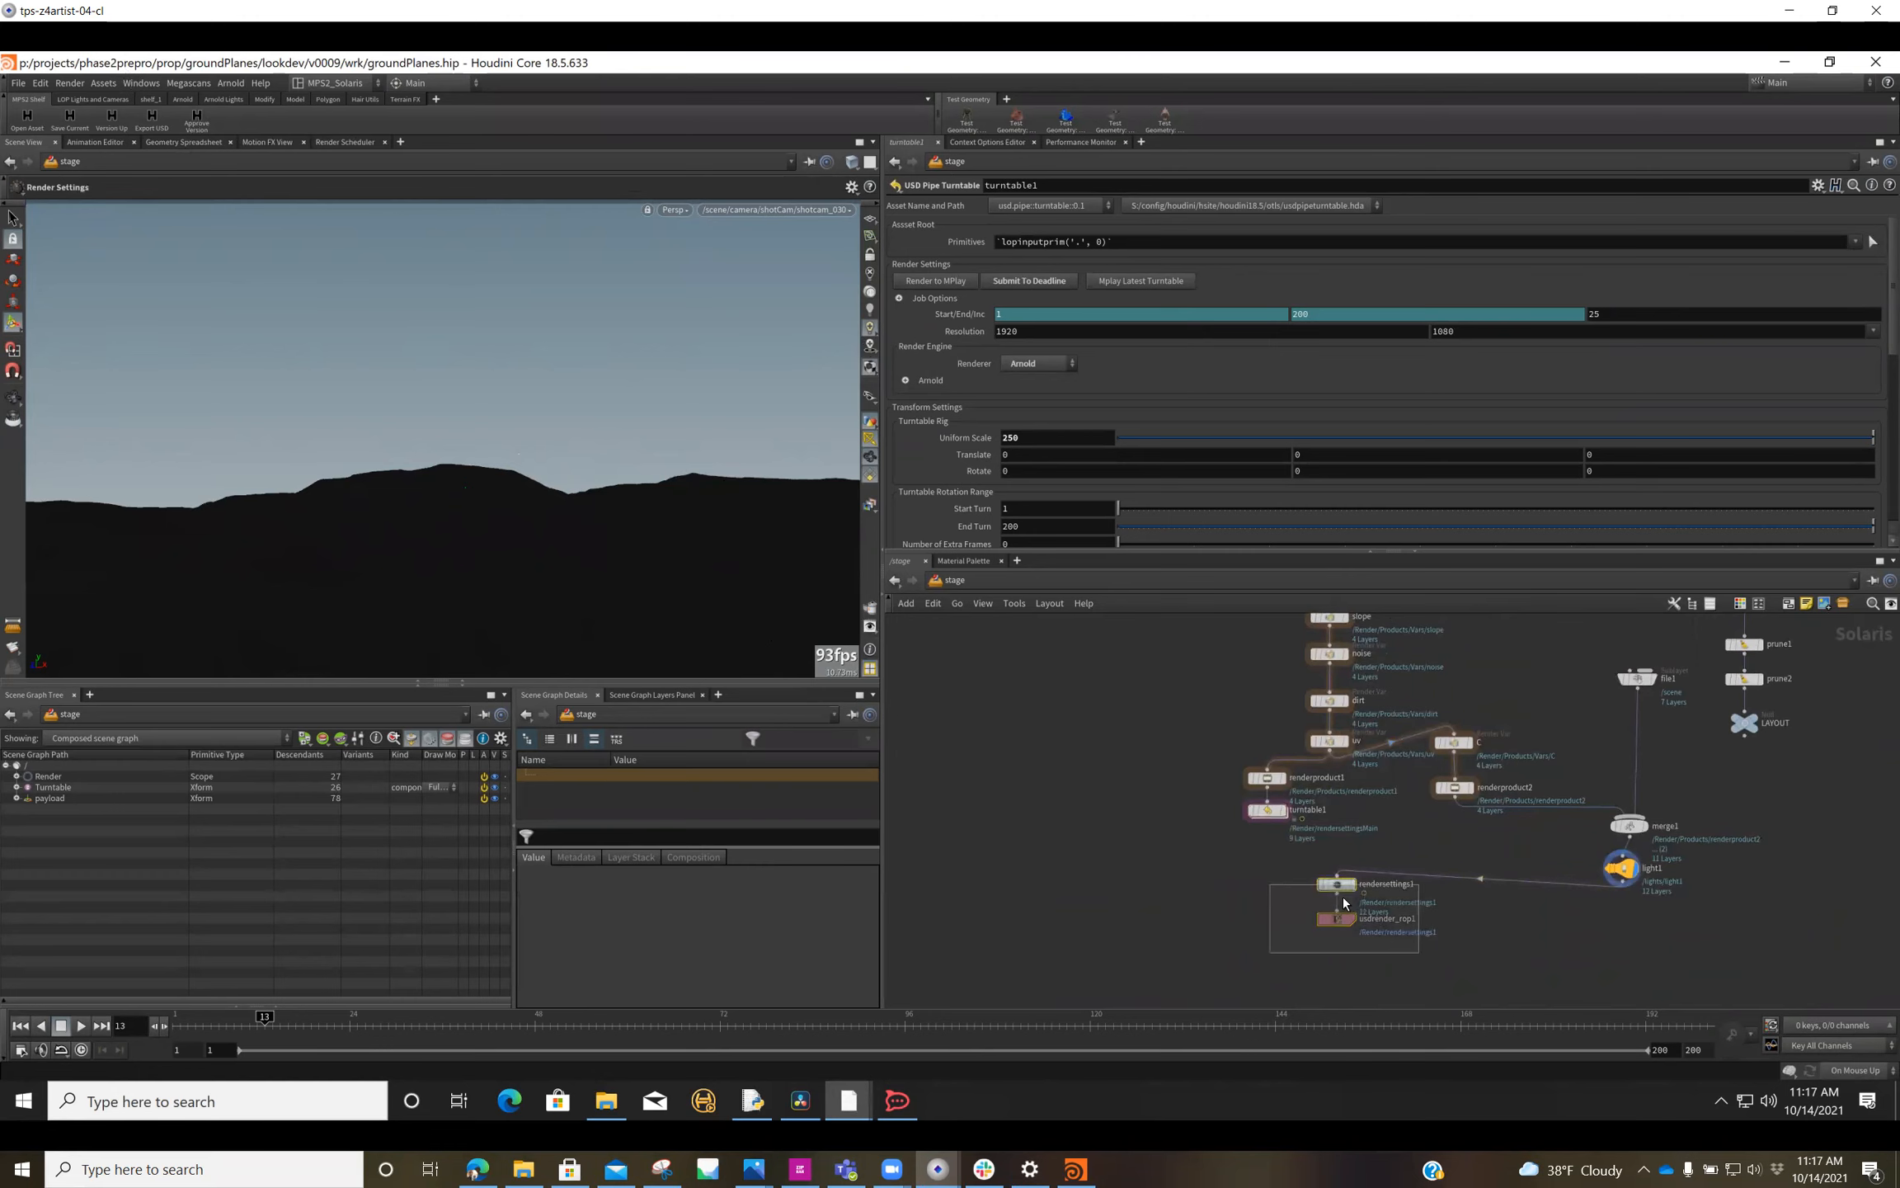
{"action": "left_click_drag", "start_coordinate": [1340, 891], "coordinate": [1612, 930]}
{"action": "scroll", "coordinate": [1451, 752], "scroll_direction": "down", "scroll_amount": 3}
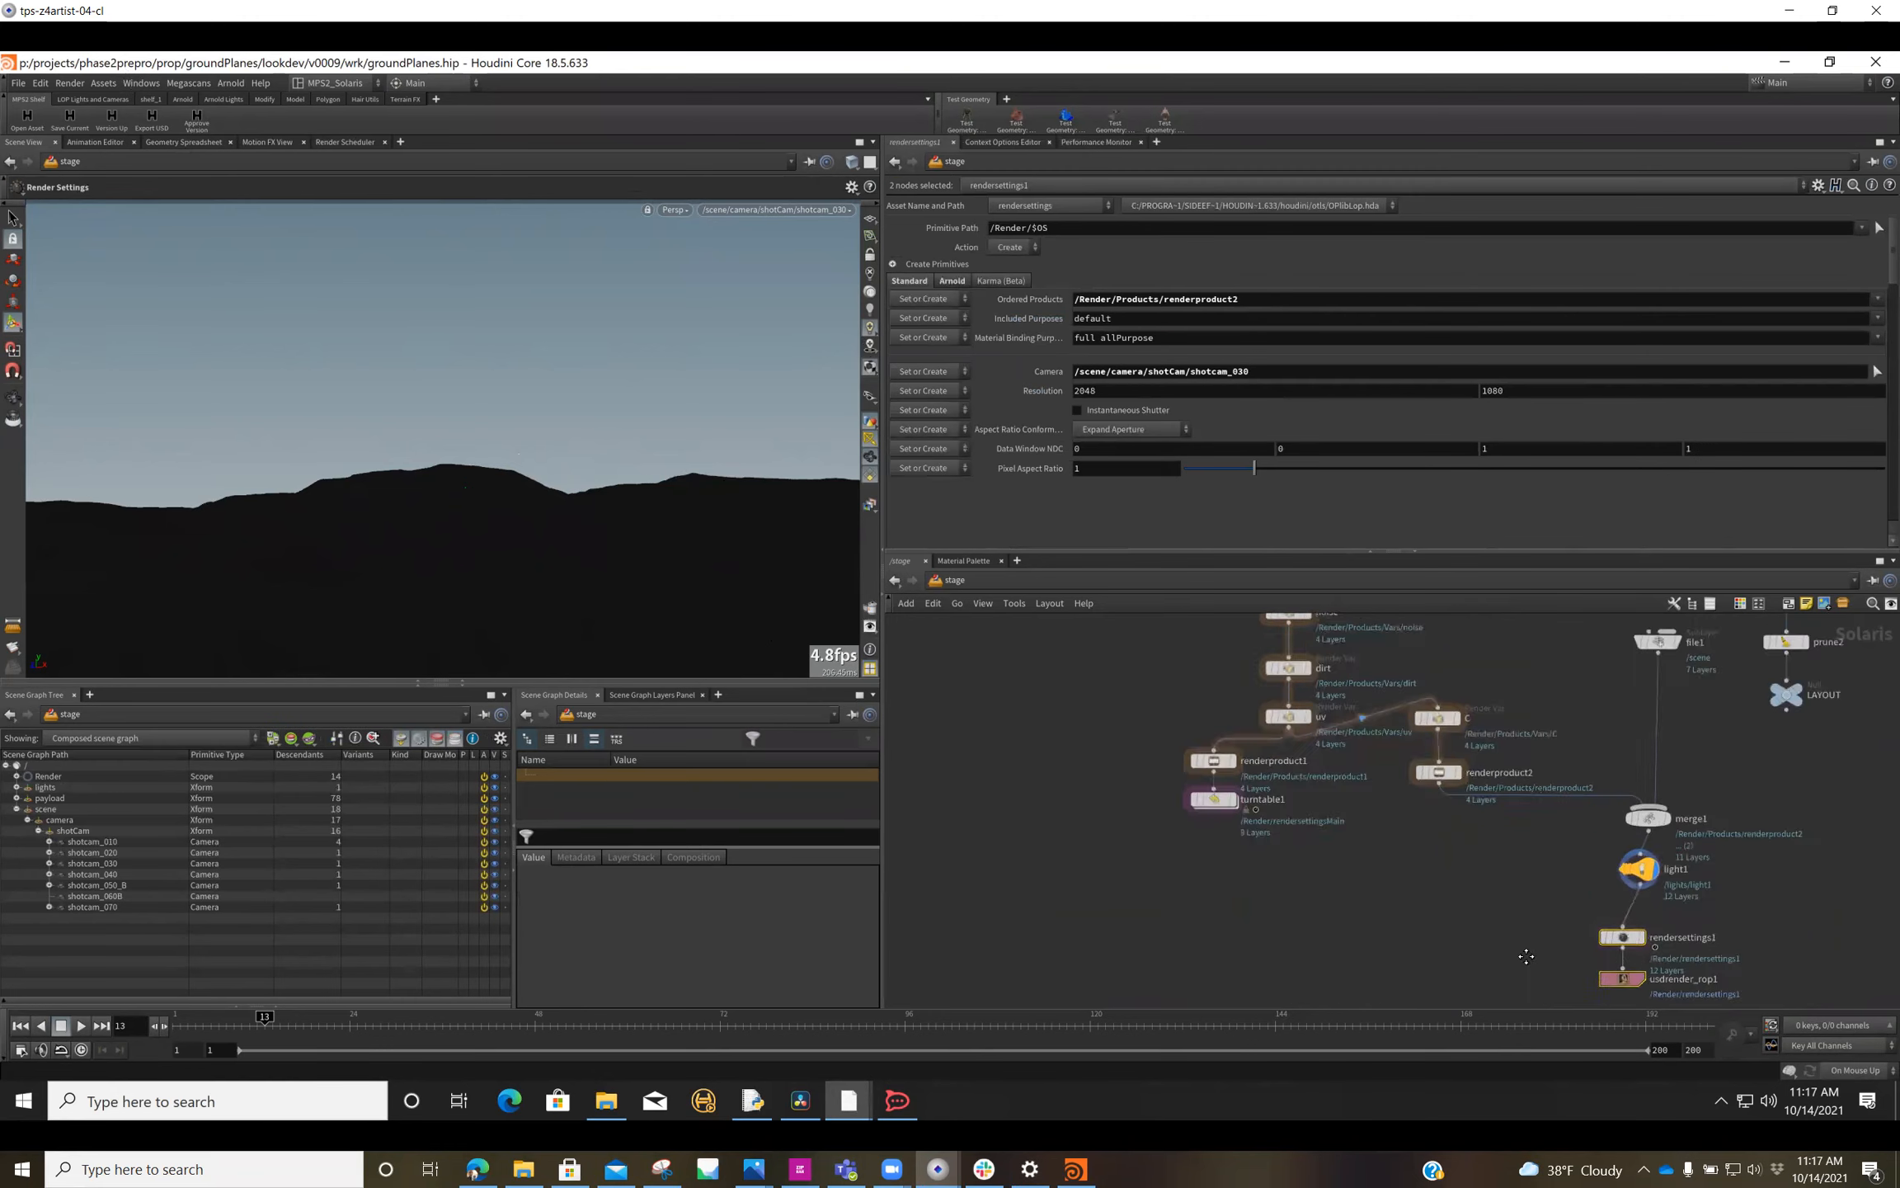
Step: Examine the lookdev node and the debris render var's source type options and node name
{"action": "scroll", "coordinate": [1452, 752], "scroll_direction": "up", "scroll_amount": 5}
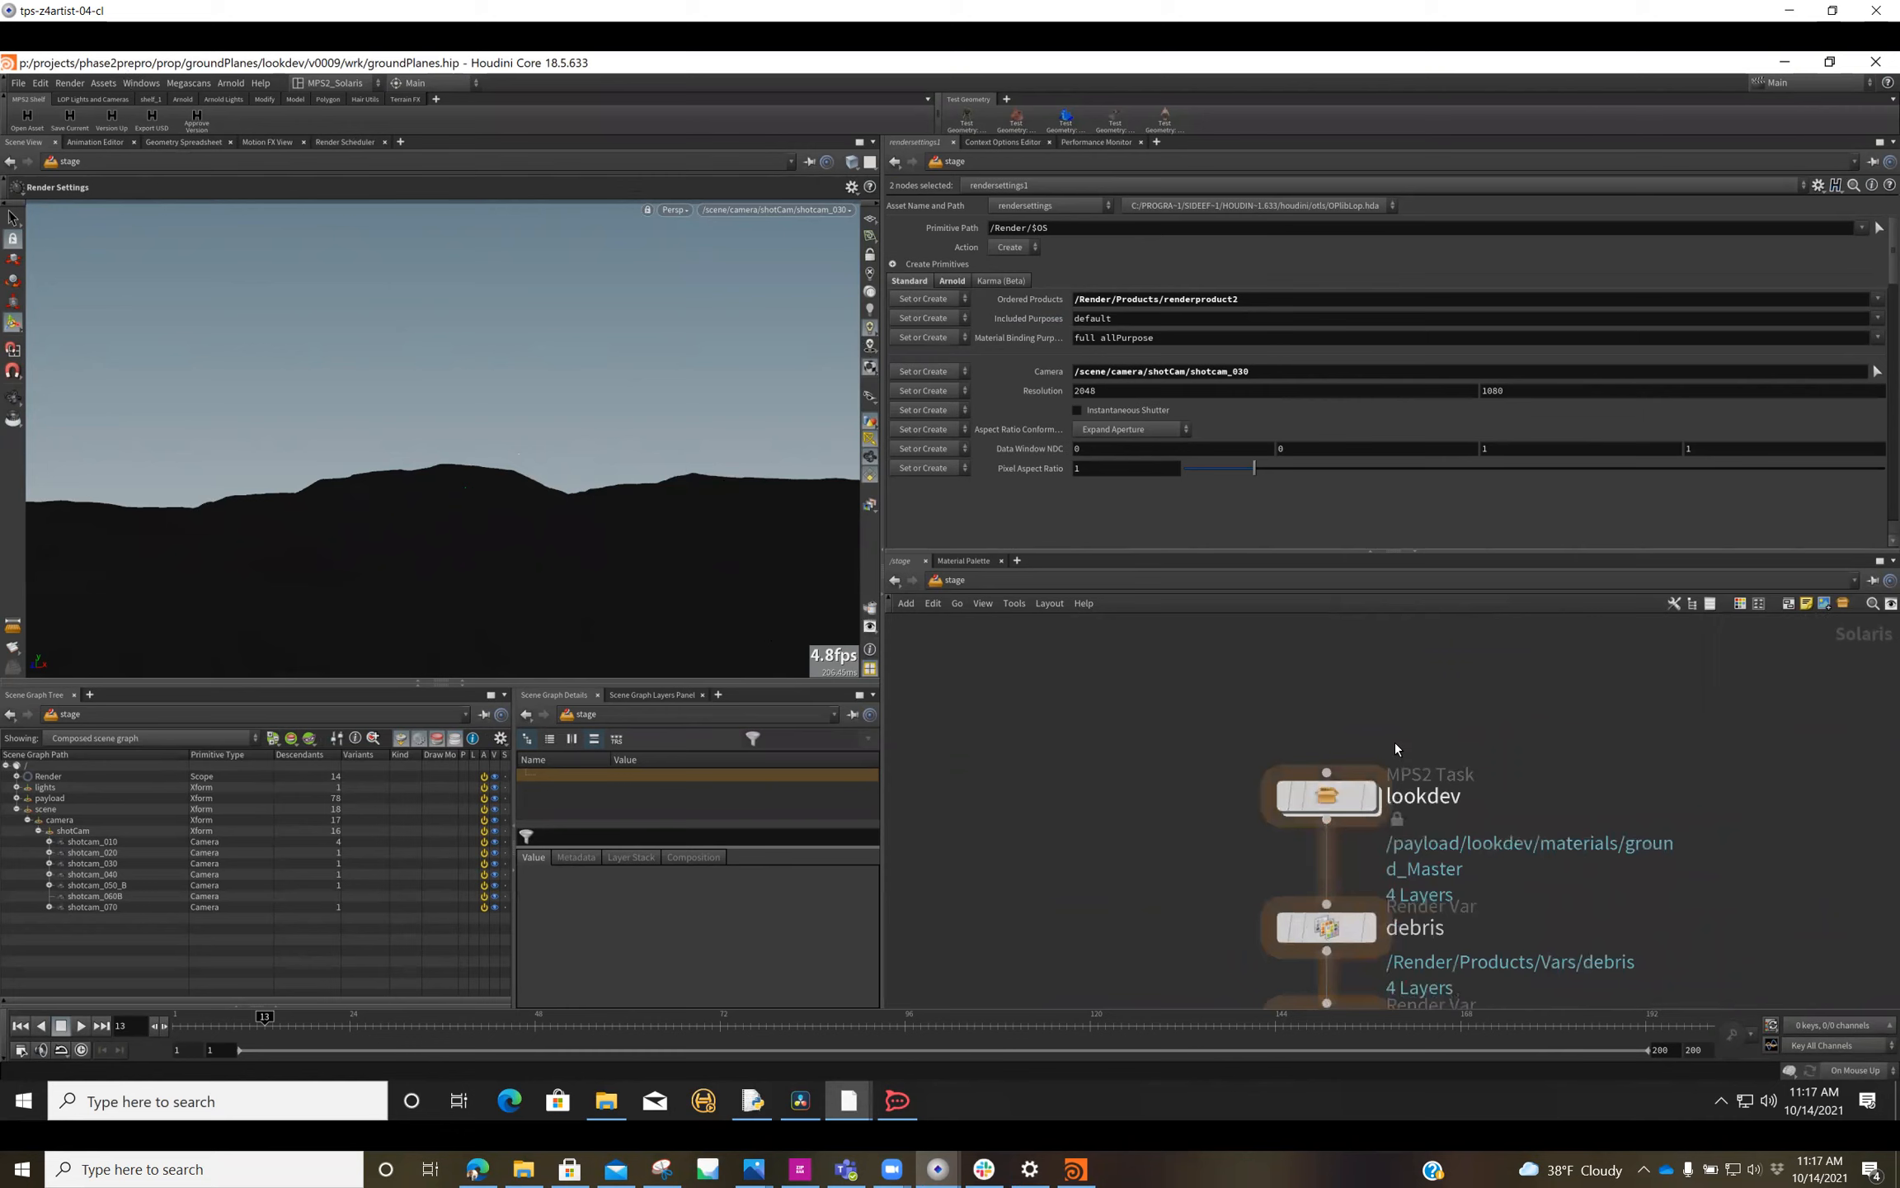
{"action": "mouse_move", "coordinate": [1336, 800]}
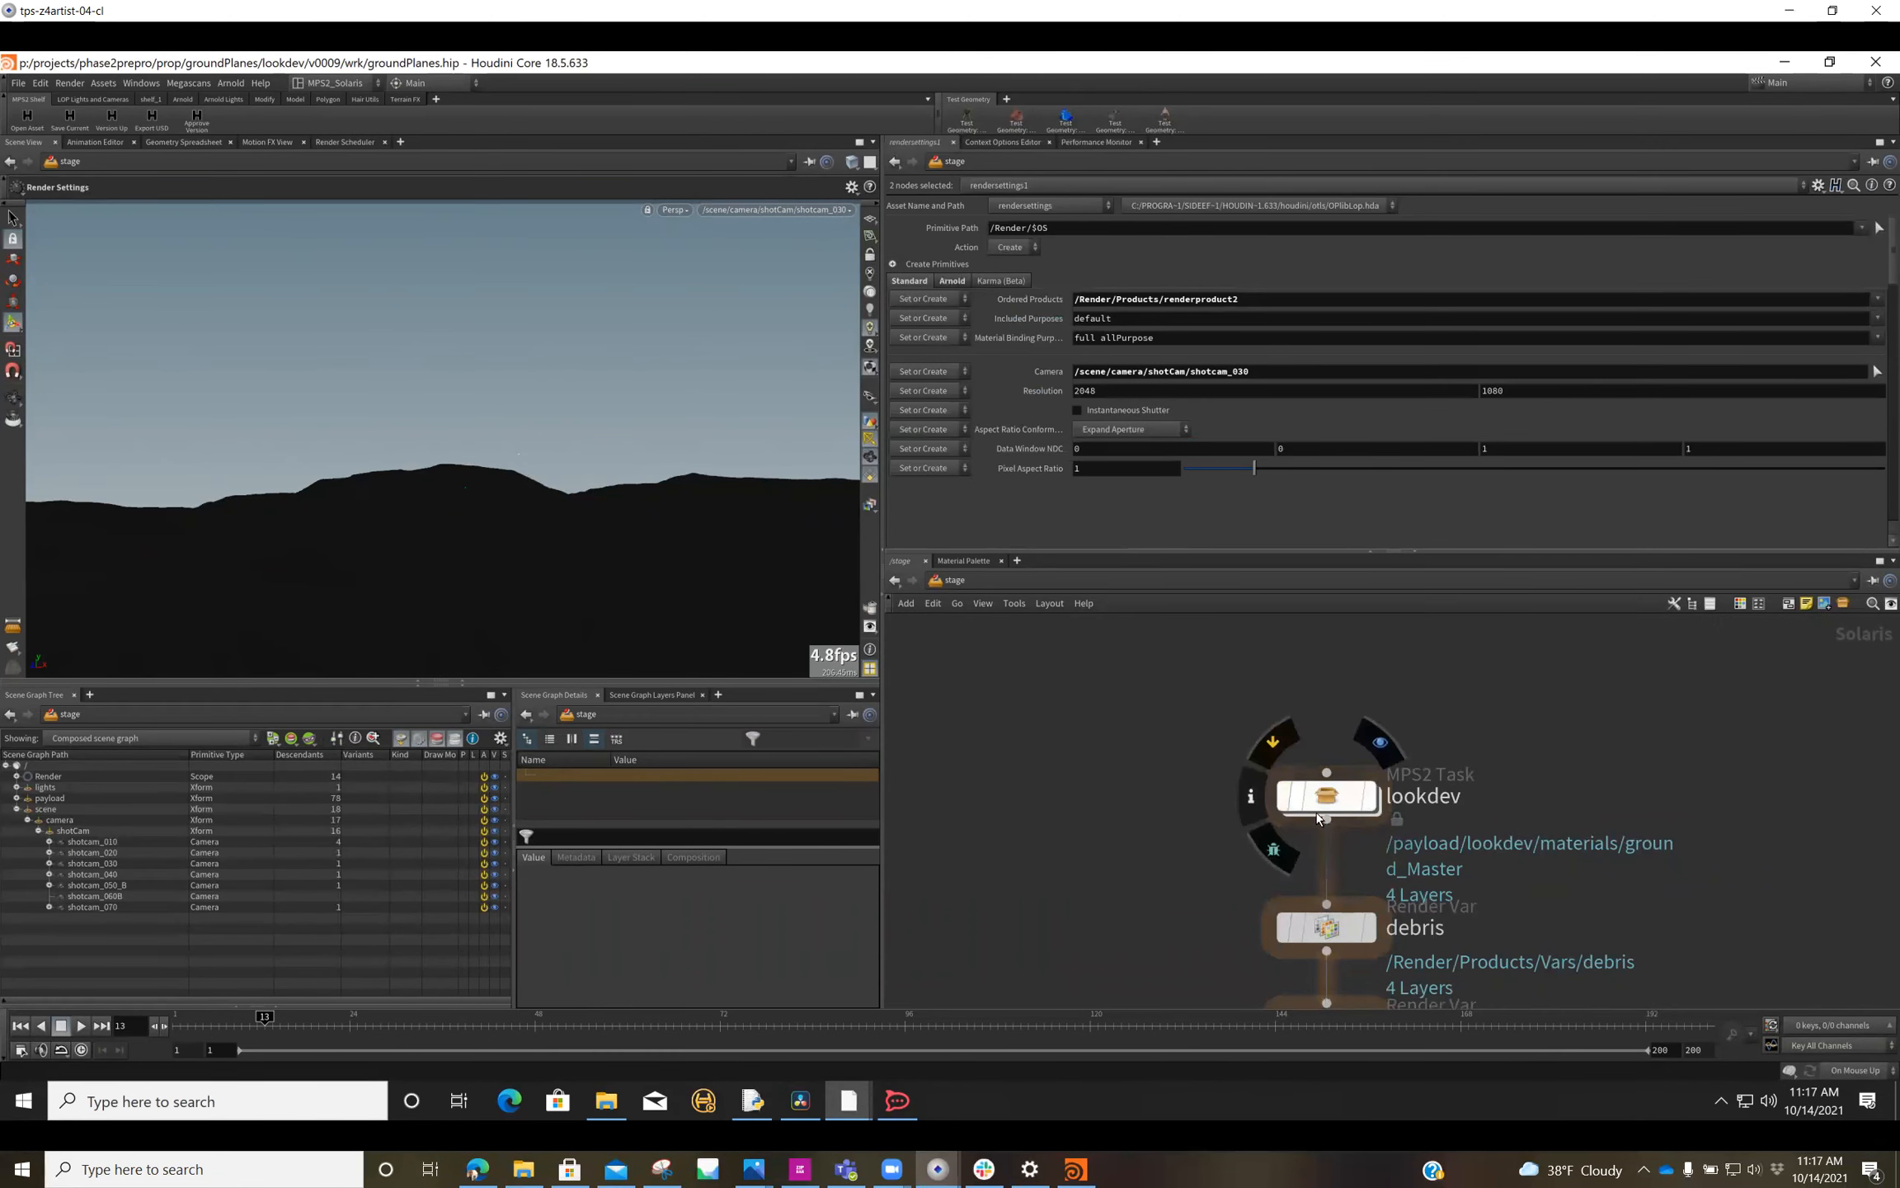
{"action": "middle_click_drag", "start_coordinate": [1335, 817], "coordinate": [1350, 689]}
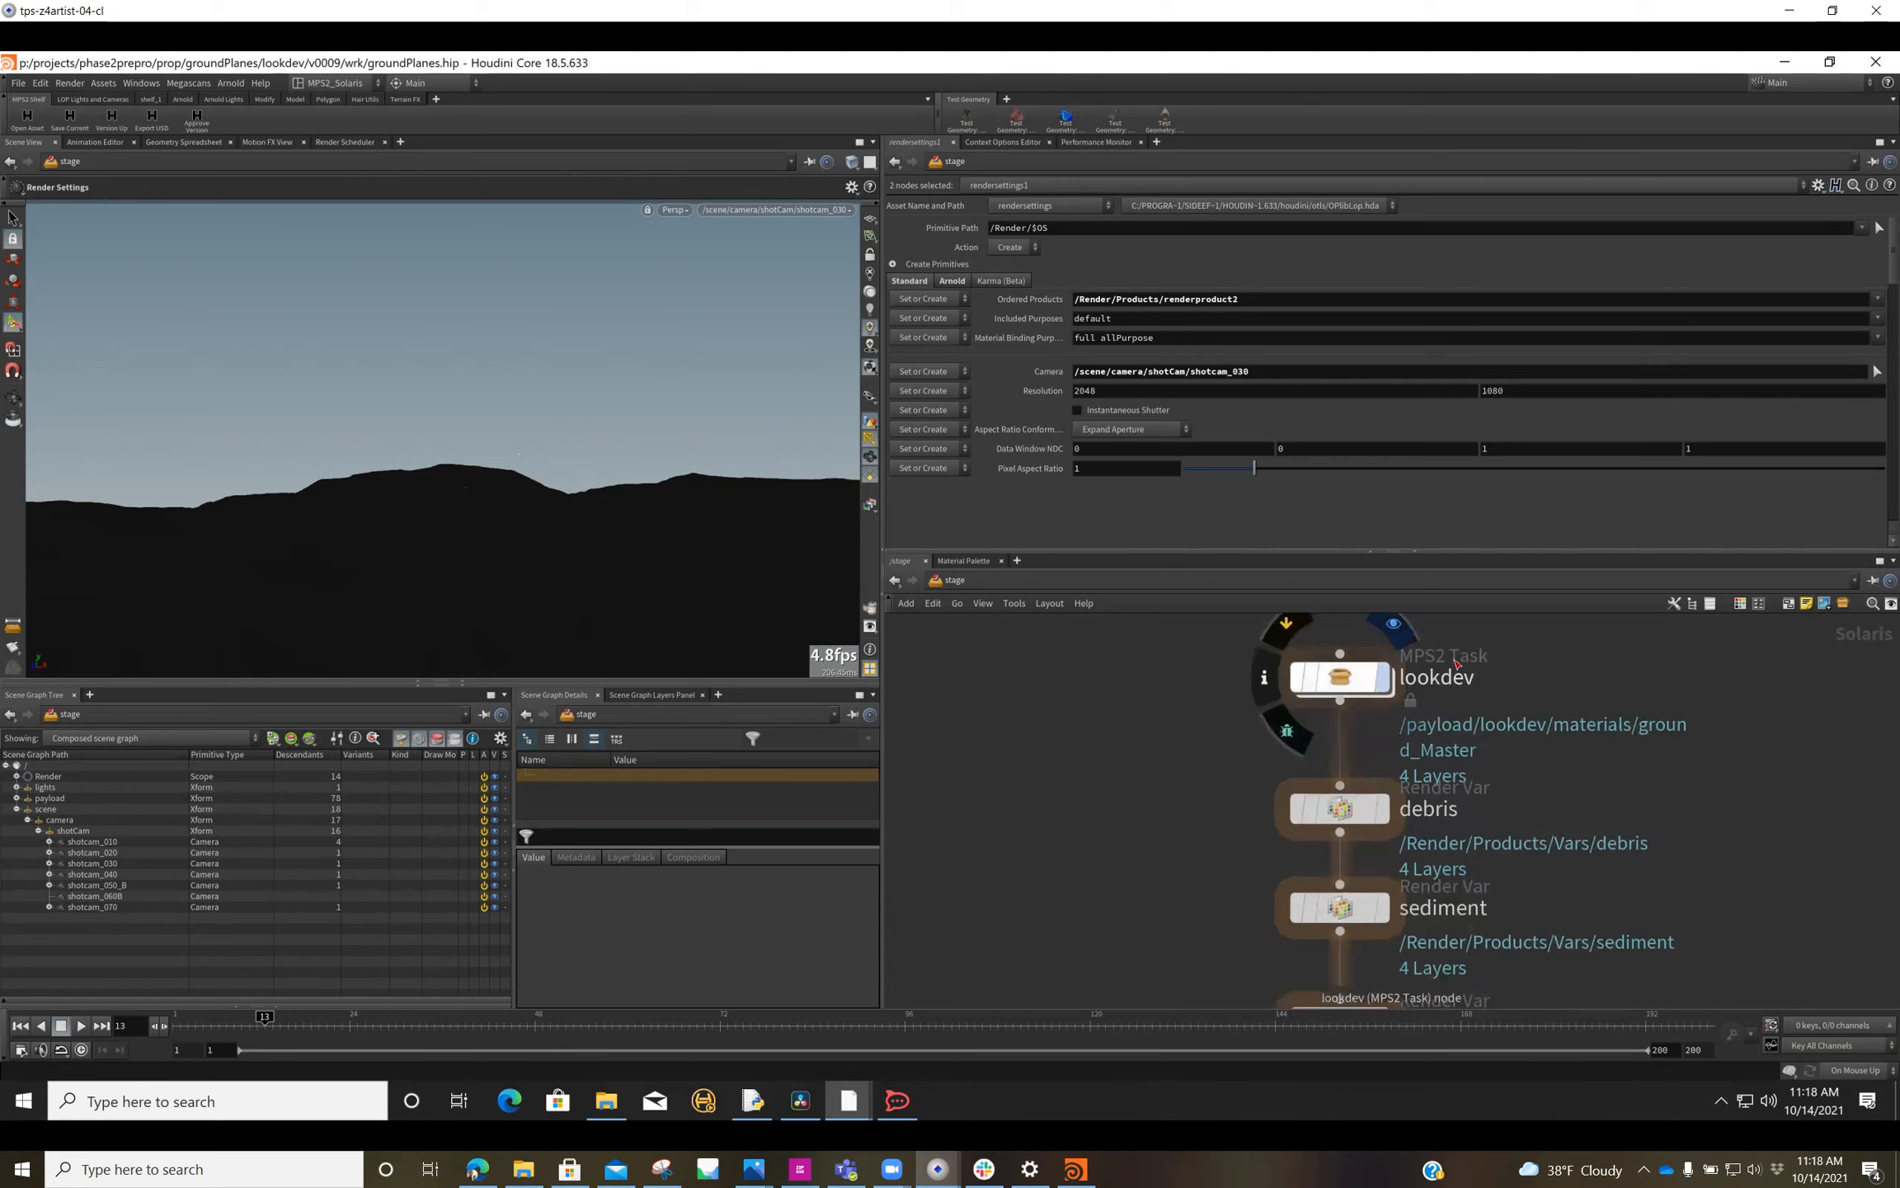
{"action": "middle_click_drag", "start_coordinate": [1294, 800], "coordinate": [1313, 691]}
{"action": "left_click", "coordinate": [1353, 699]}
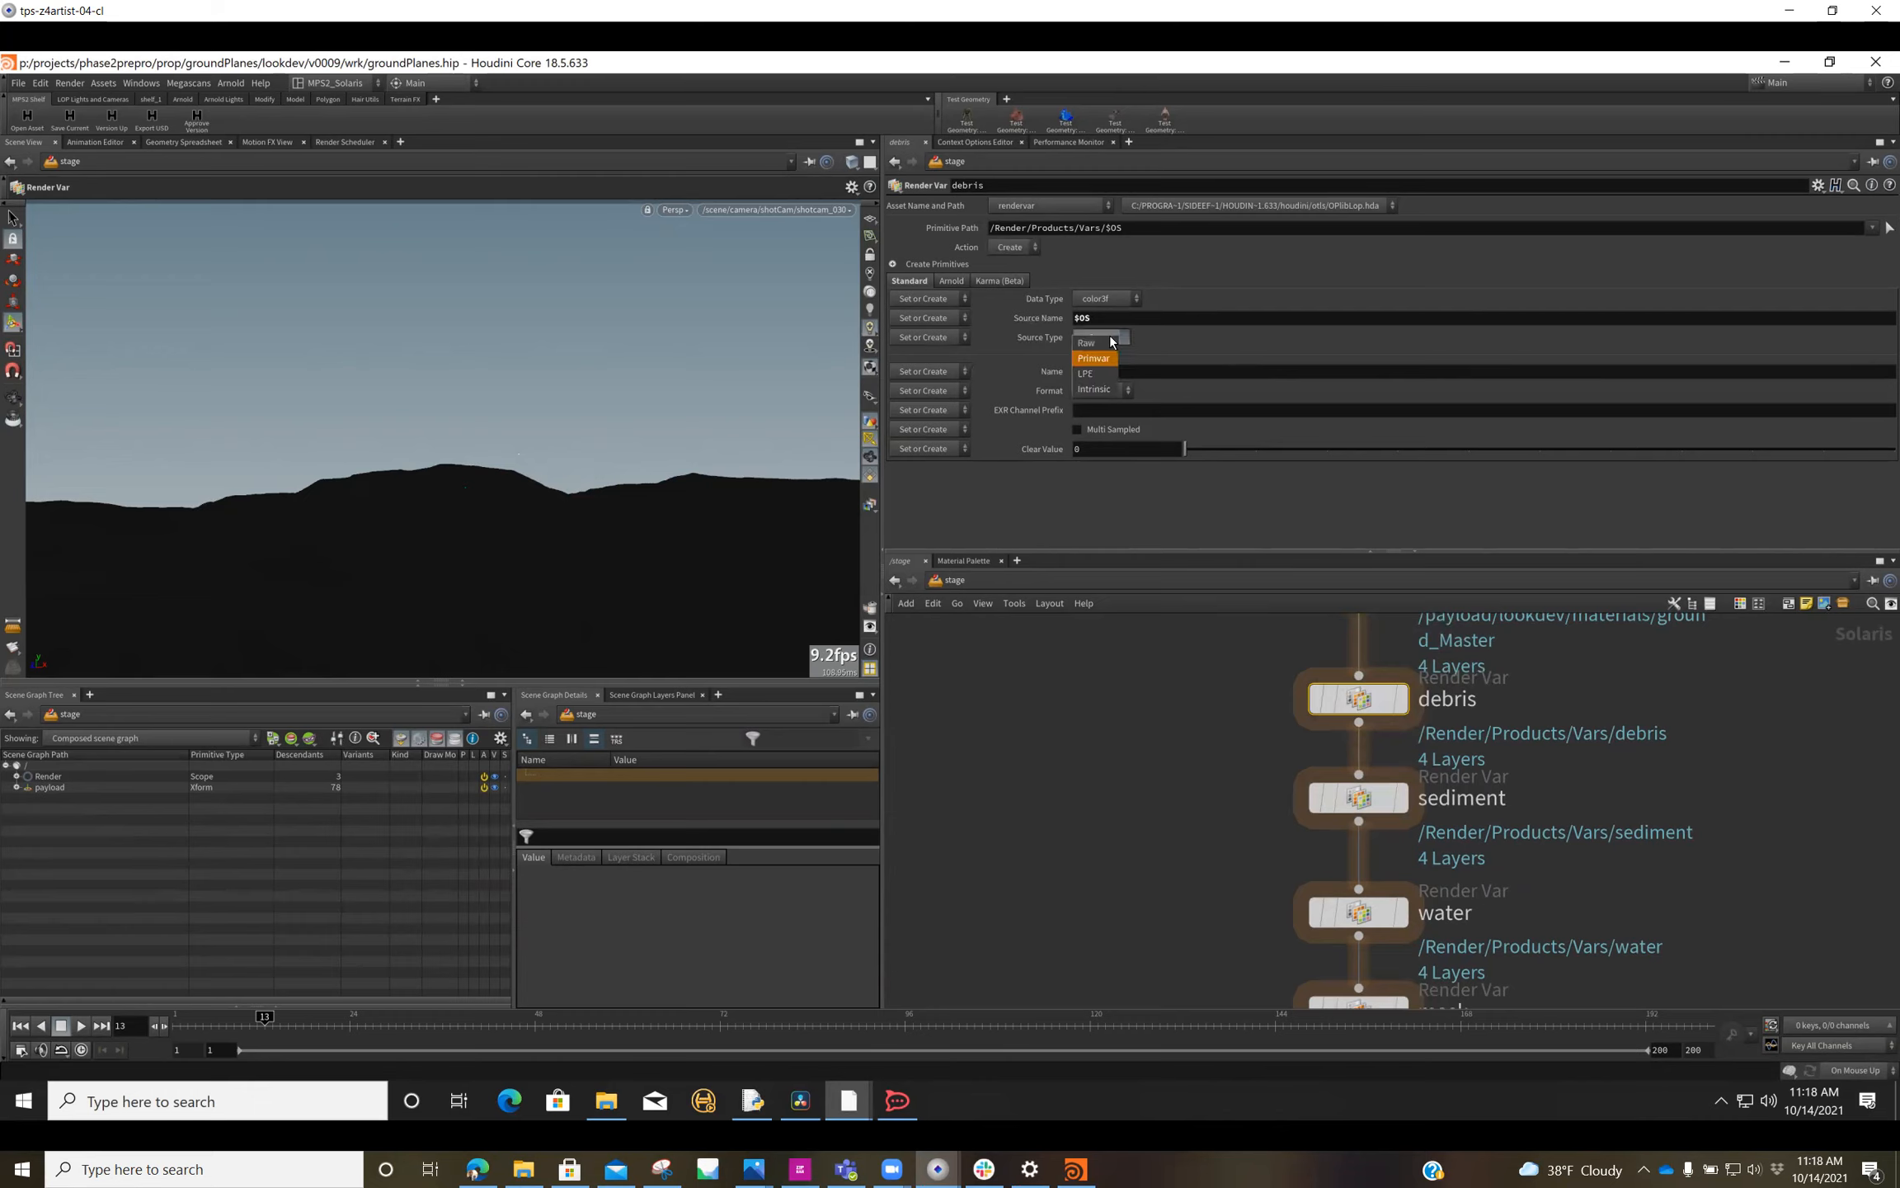
{"action": "left_click", "coordinate": [1189, 337]}
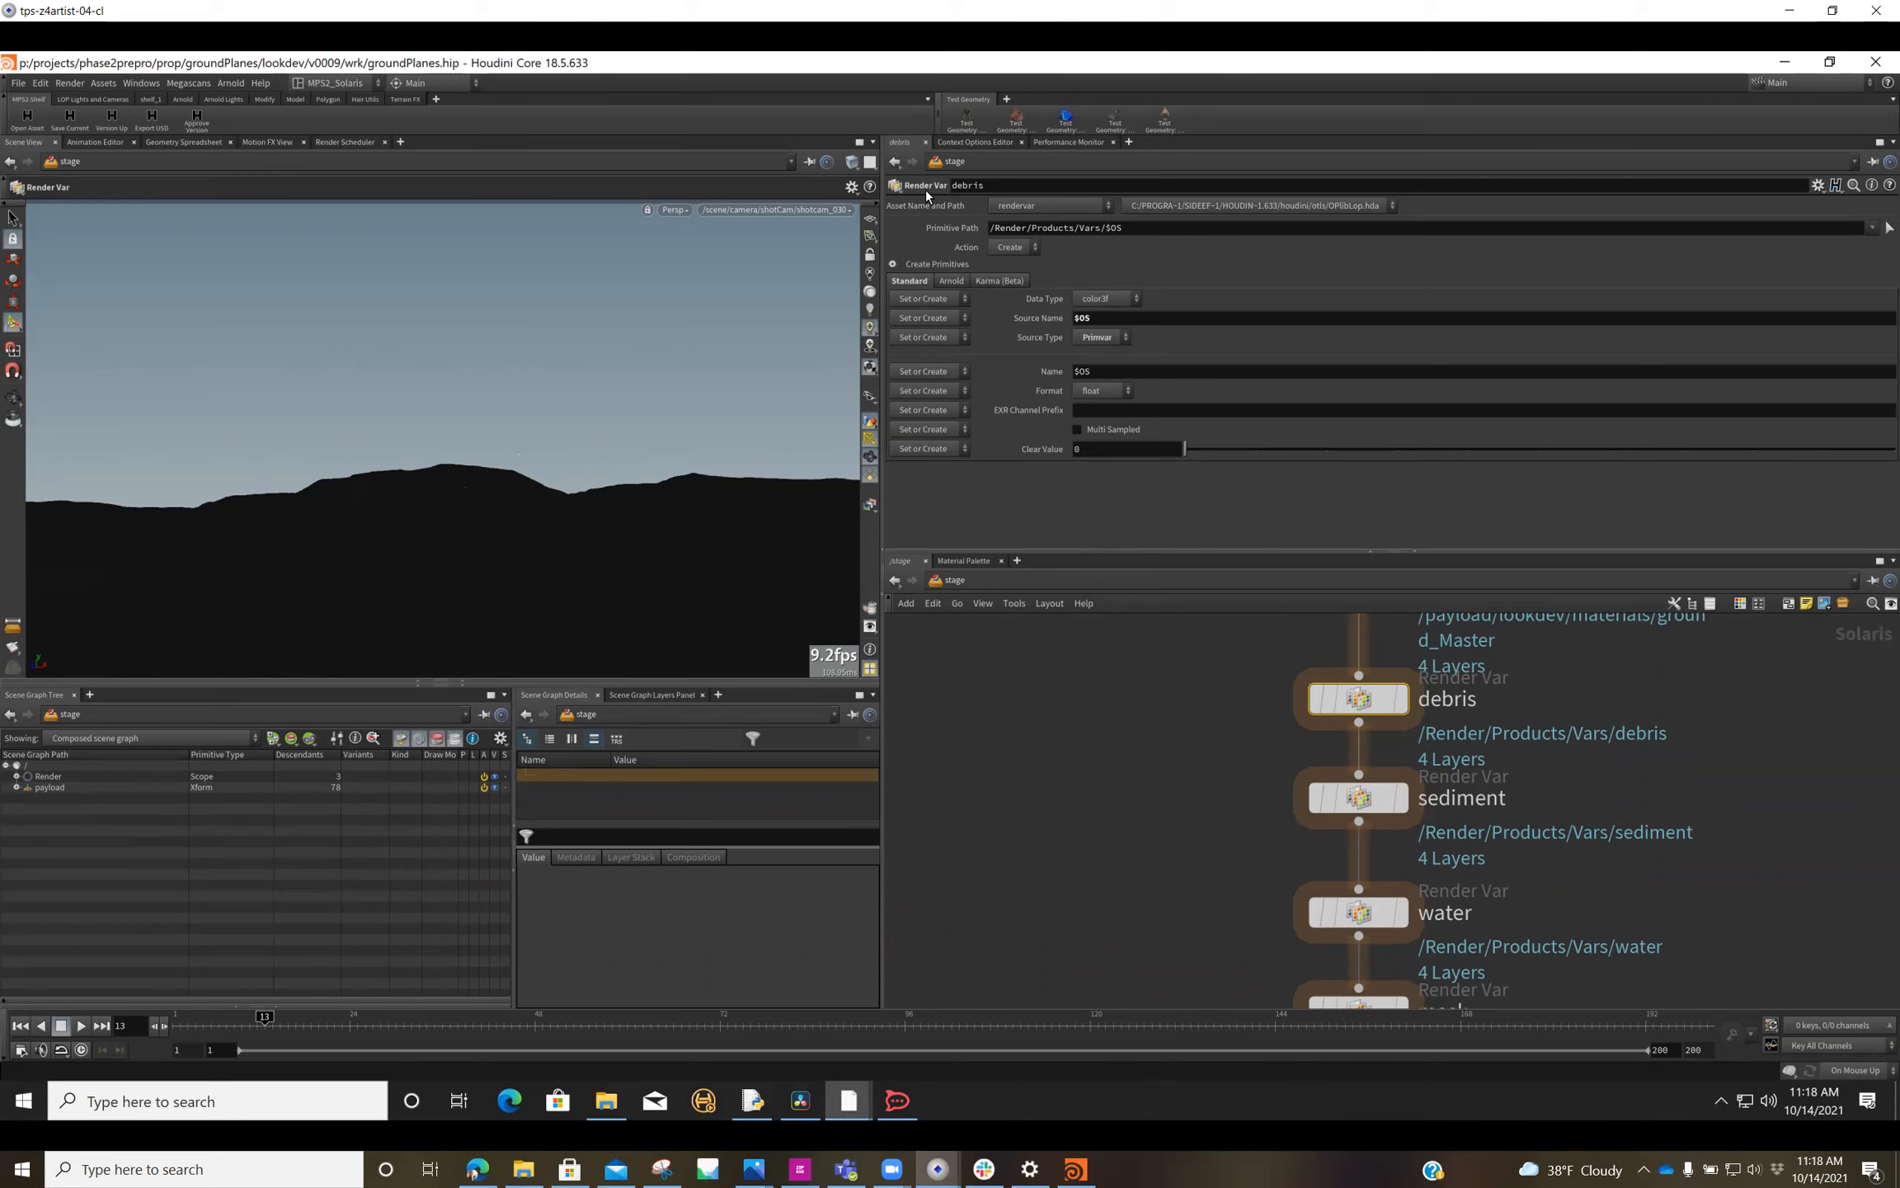
{"action": "left_click", "coordinate": [1013, 185]}
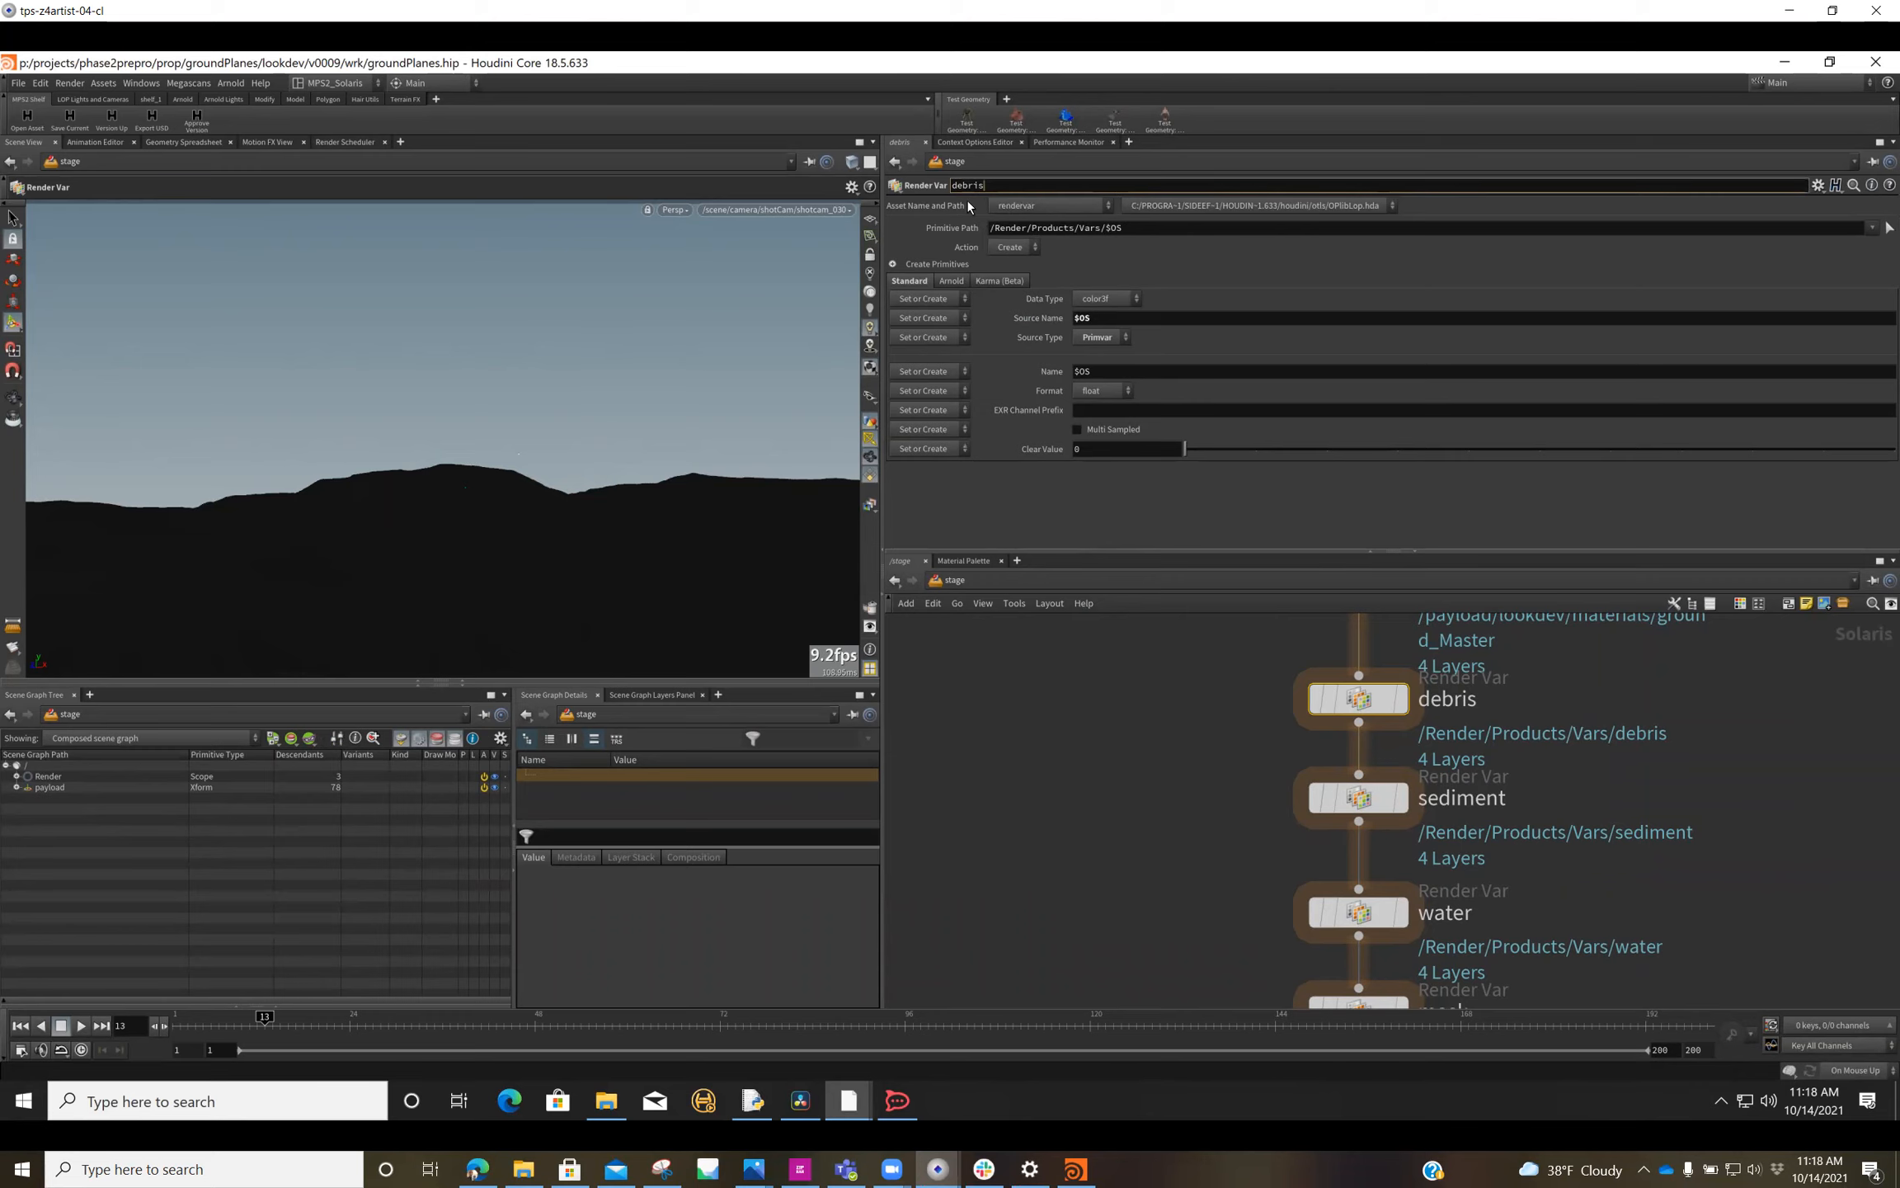
{"action": "left_click", "coordinate": [1402, 699]}
Step: Look through the chain of render var nodes from debris down to uv and the render products
{"action": "middle_click_drag", "start_coordinate": [1170, 777], "coordinate": [1072, 750]}
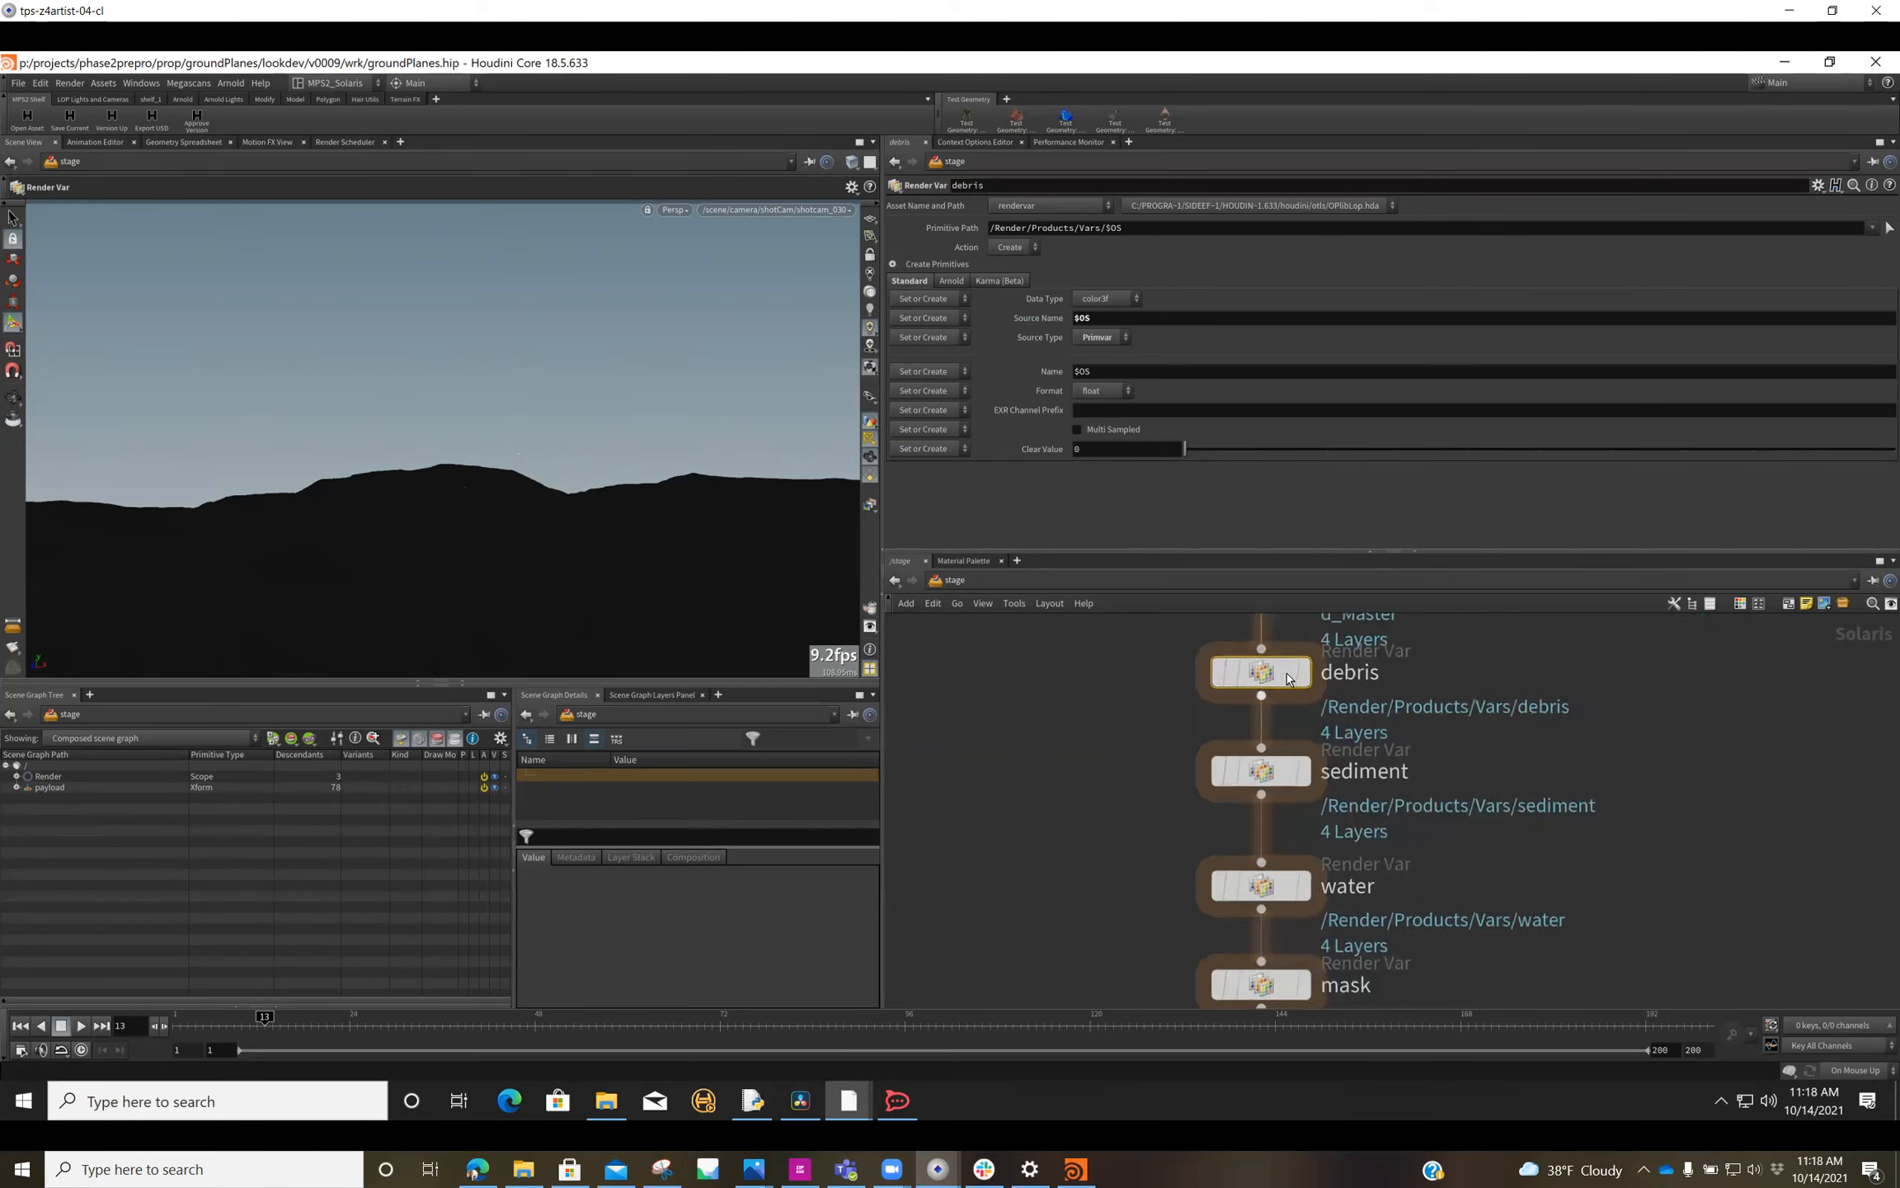
{"action": "middle_click_drag", "start_coordinate": [1376, 864], "coordinate": [1355, 732]}
{"action": "middle_click_drag", "start_coordinate": [1412, 838], "coordinate": [1428, 718]}
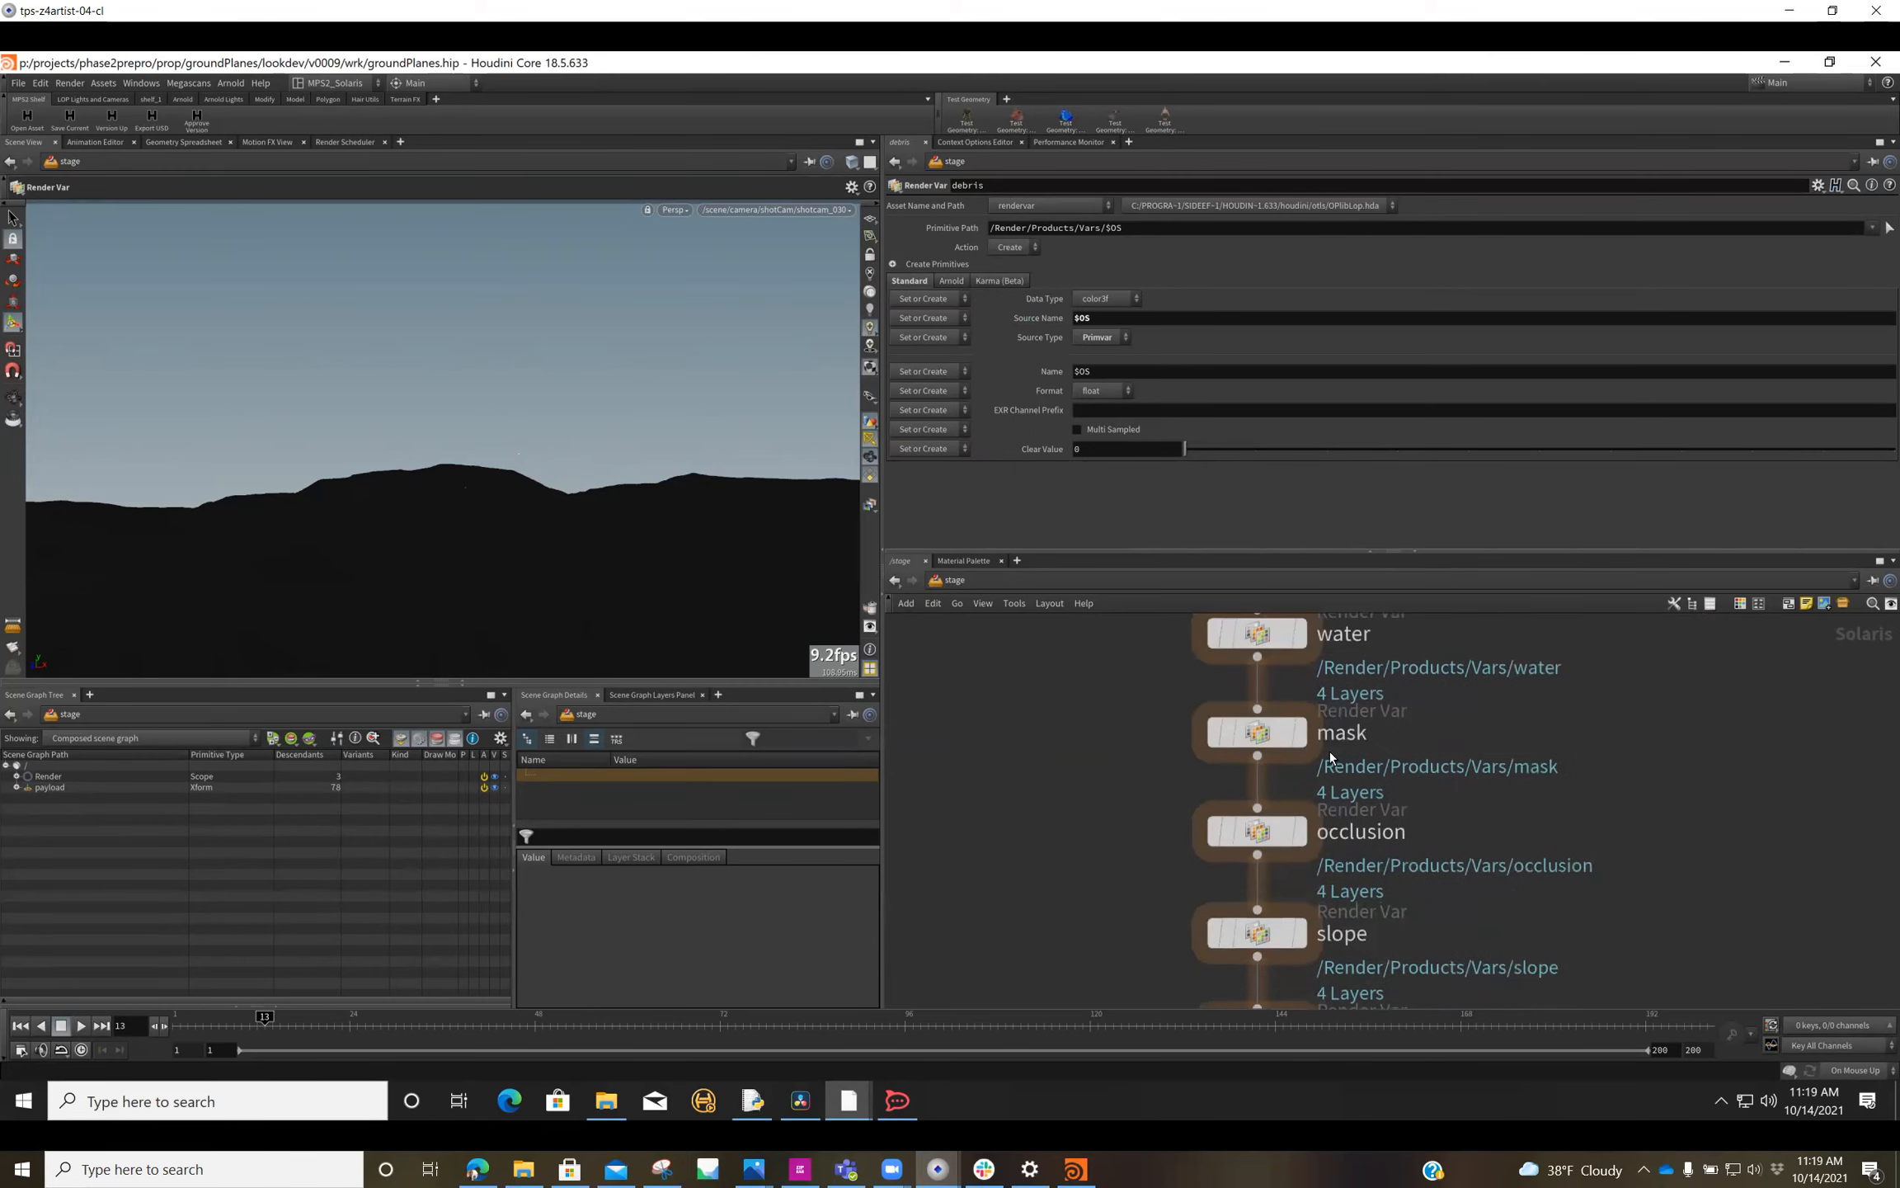
{"action": "middle_click_drag", "start_coordinate": [1394, 858], "coordinate": [1417, 724]}
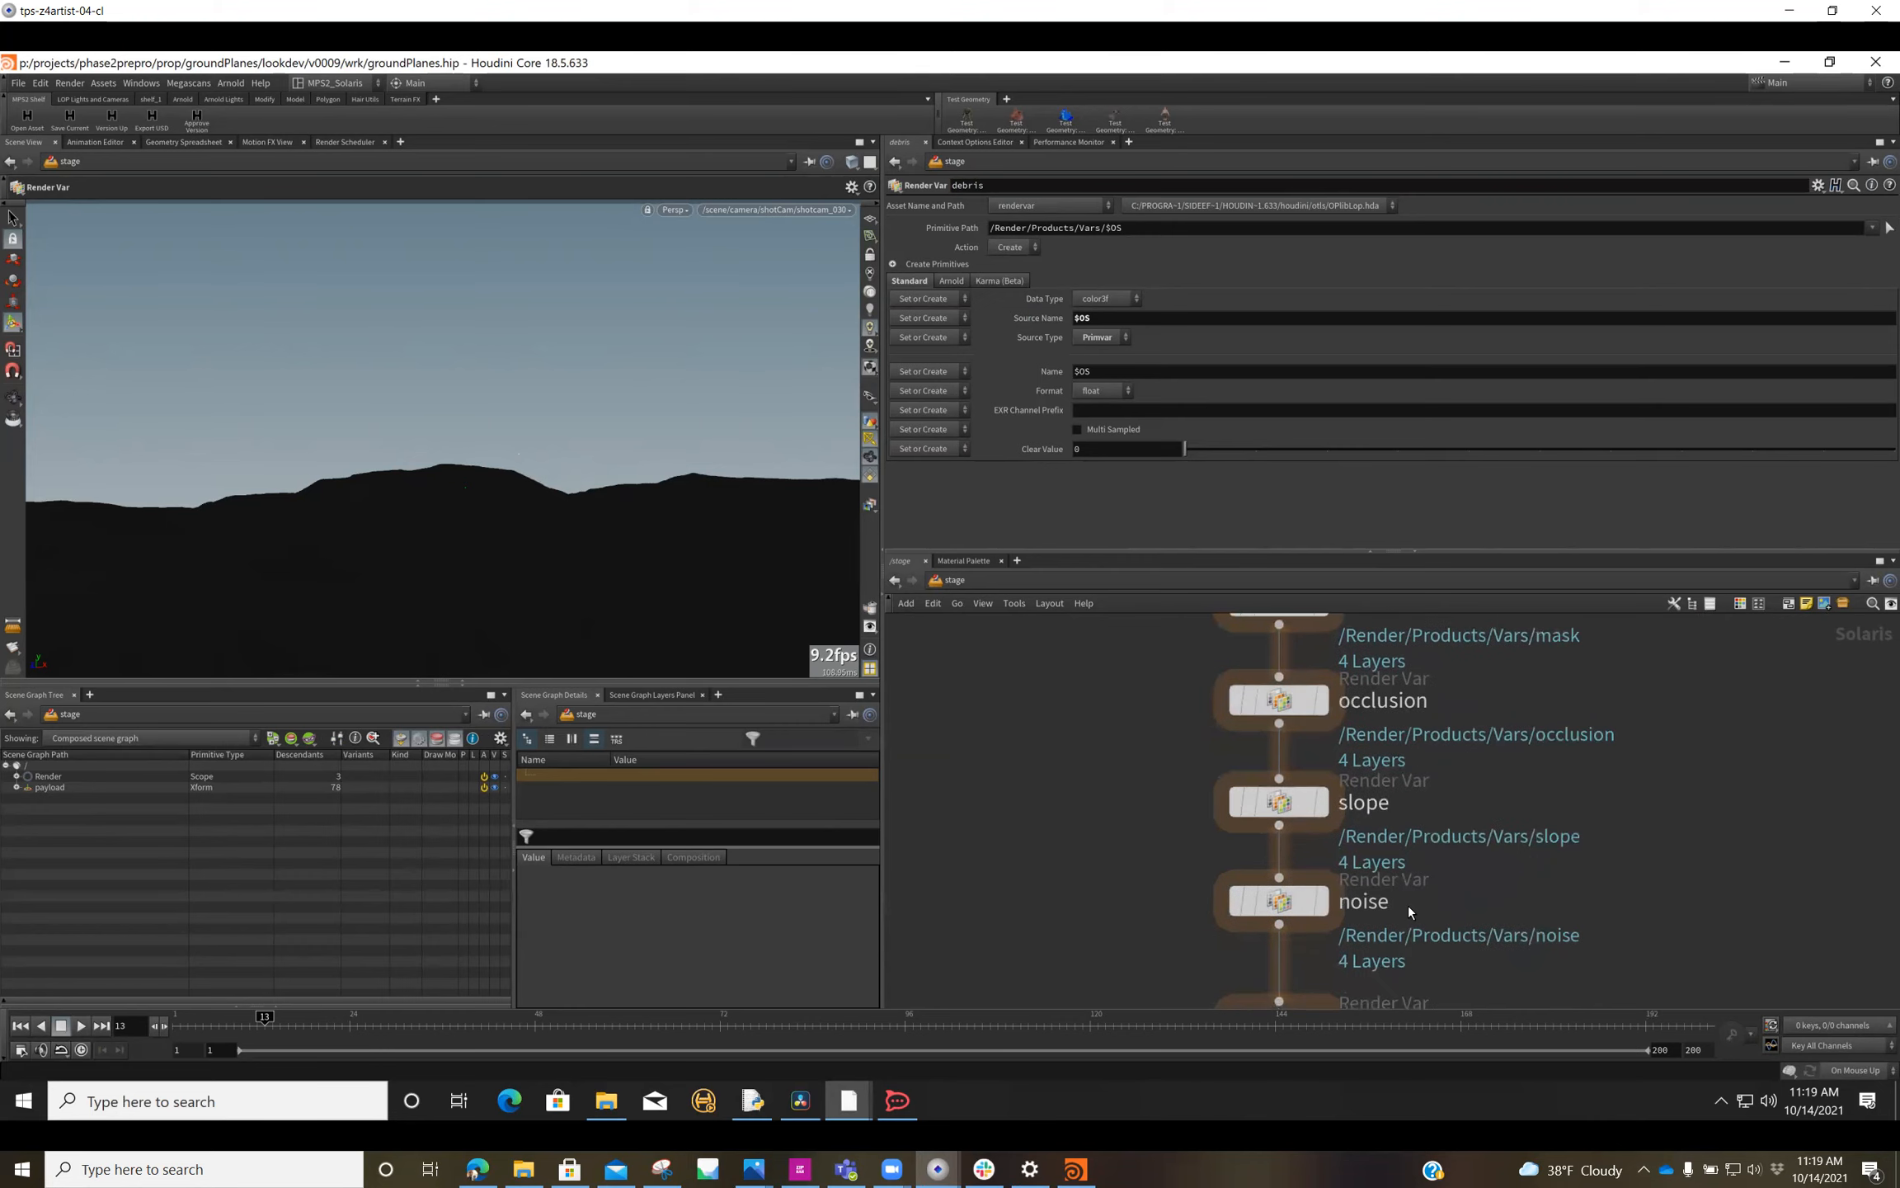
{"action": "middle_click_drag", "start_coordinate": [1407, 904], "coordinate": [1374, 751]}
{"action": "middle_click_drag", "start_coordinate": [1313, 892], "coordinate": [1310, 660]}
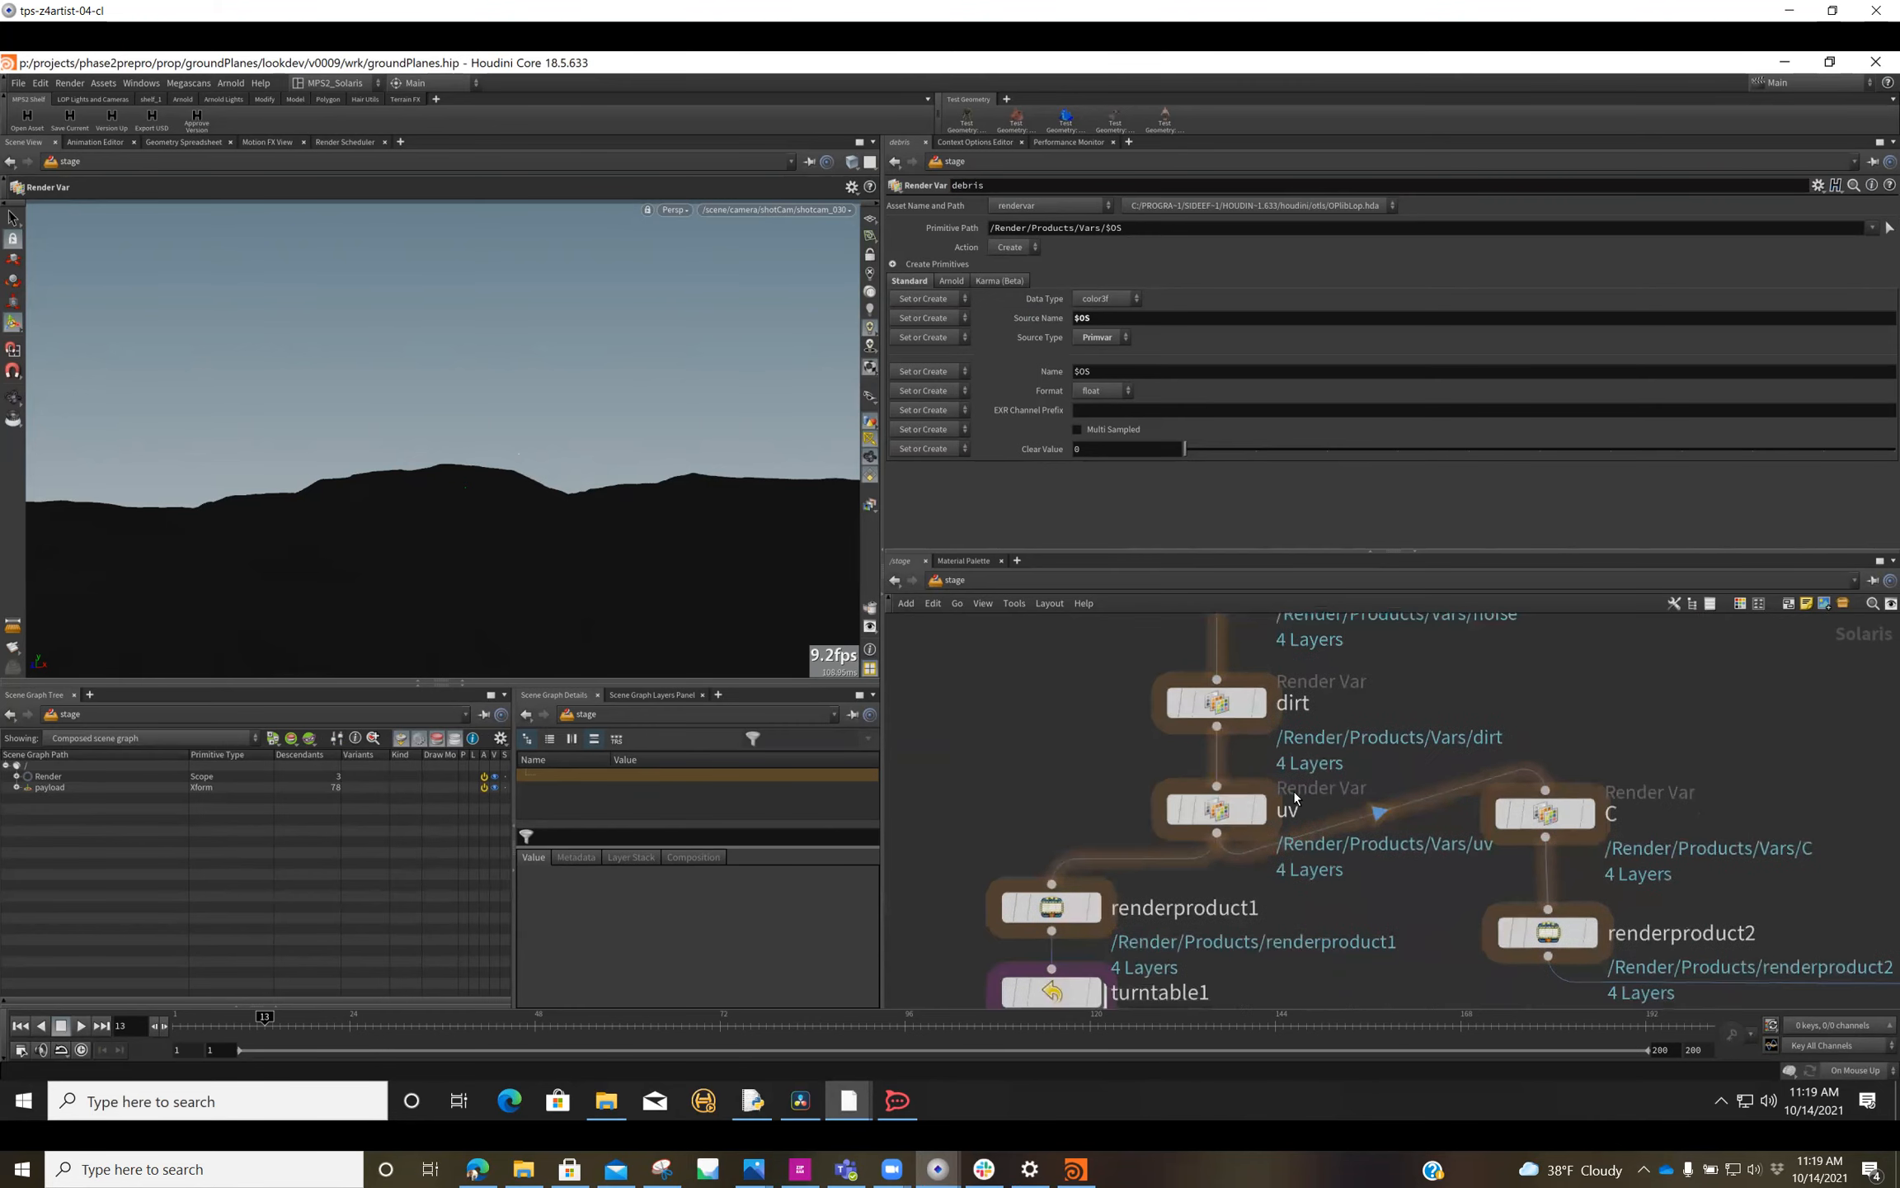
Step: Move the C render var slightly closer to renderproduct2 and review the settings of the C and uv render vars
{"action": "left_click_drag", "start_coordinate": [1548, 818], "coordinate": [1552, 840]}
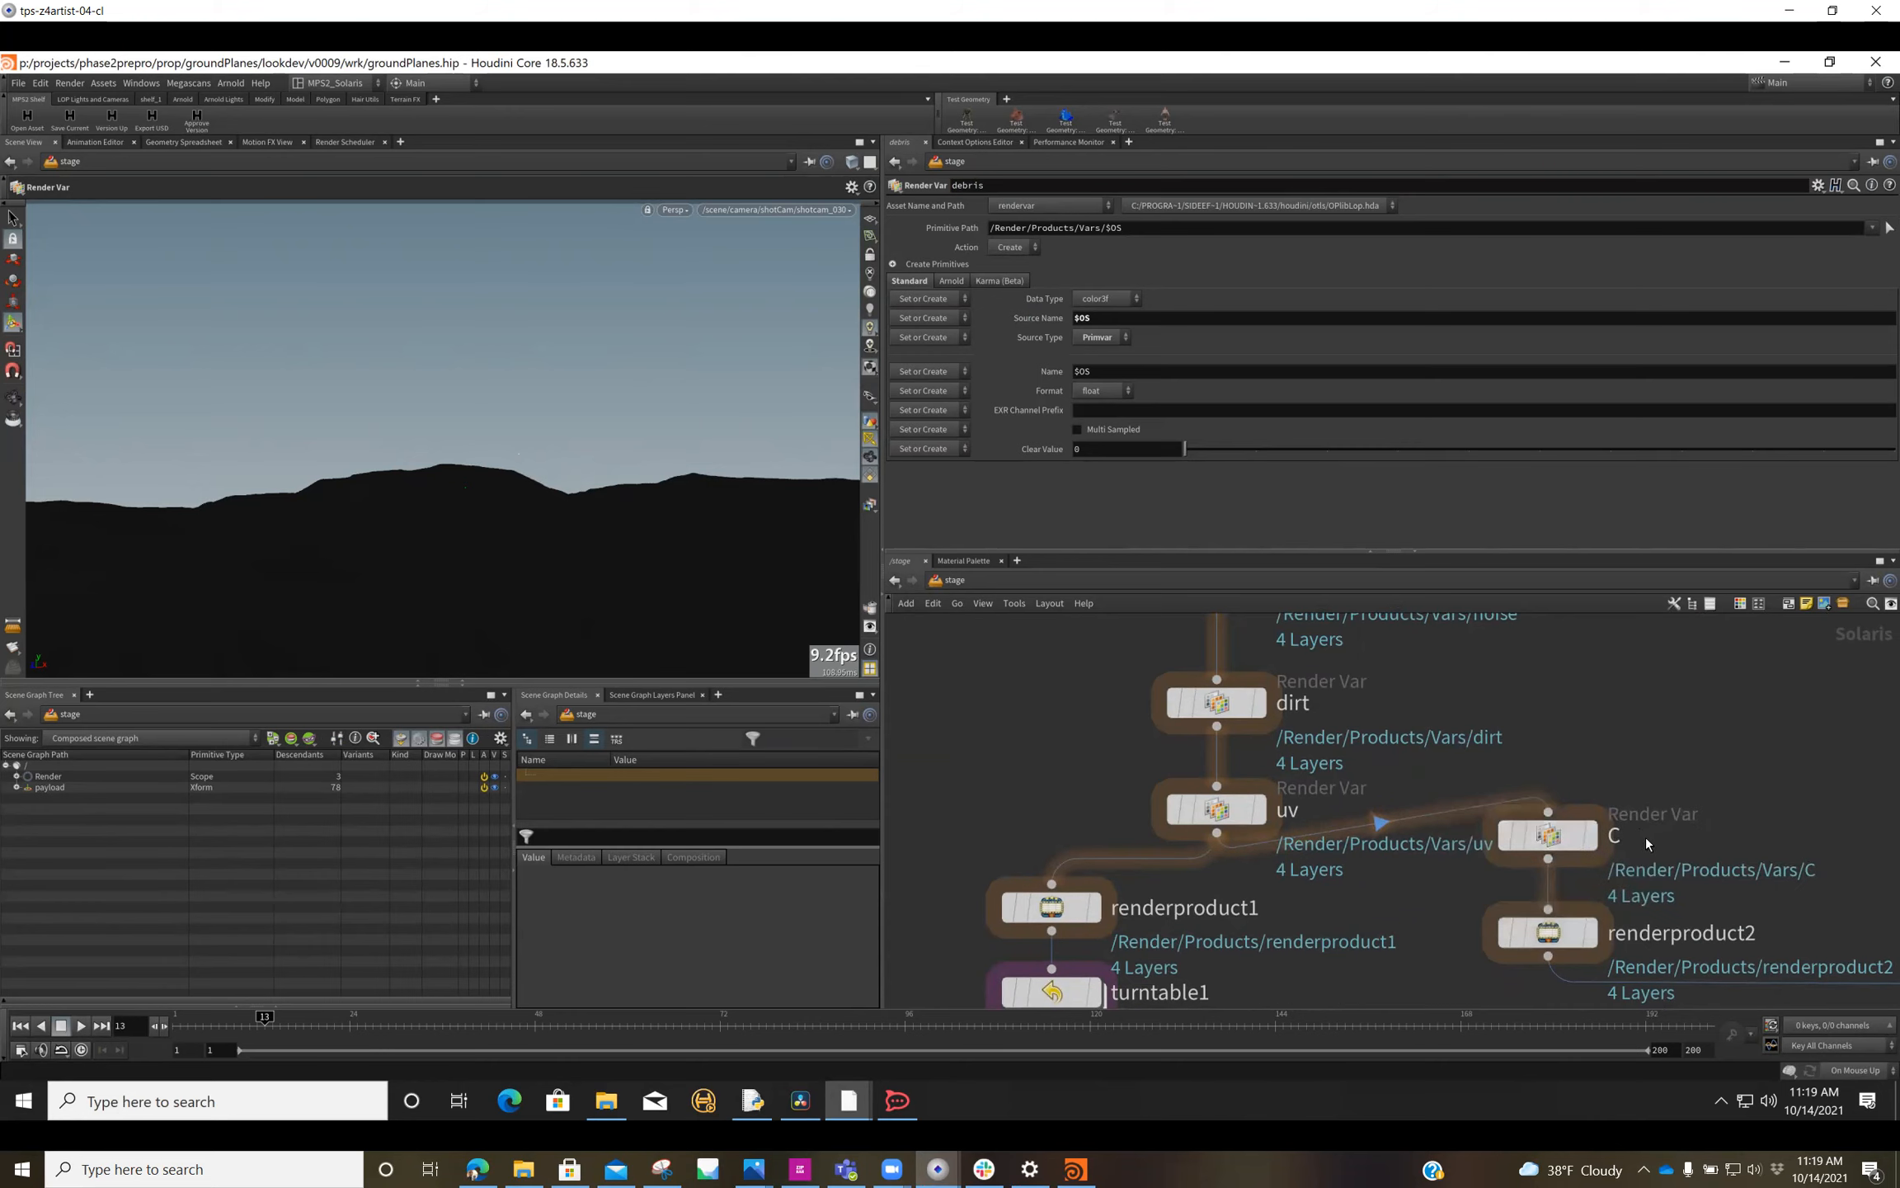
{"action": "left_click", "coordinate": [1592, 835]}
{"action": "scroll", "coordinate": [1414, 886], "scroll_direction": "down", "scroll_amount": 3}
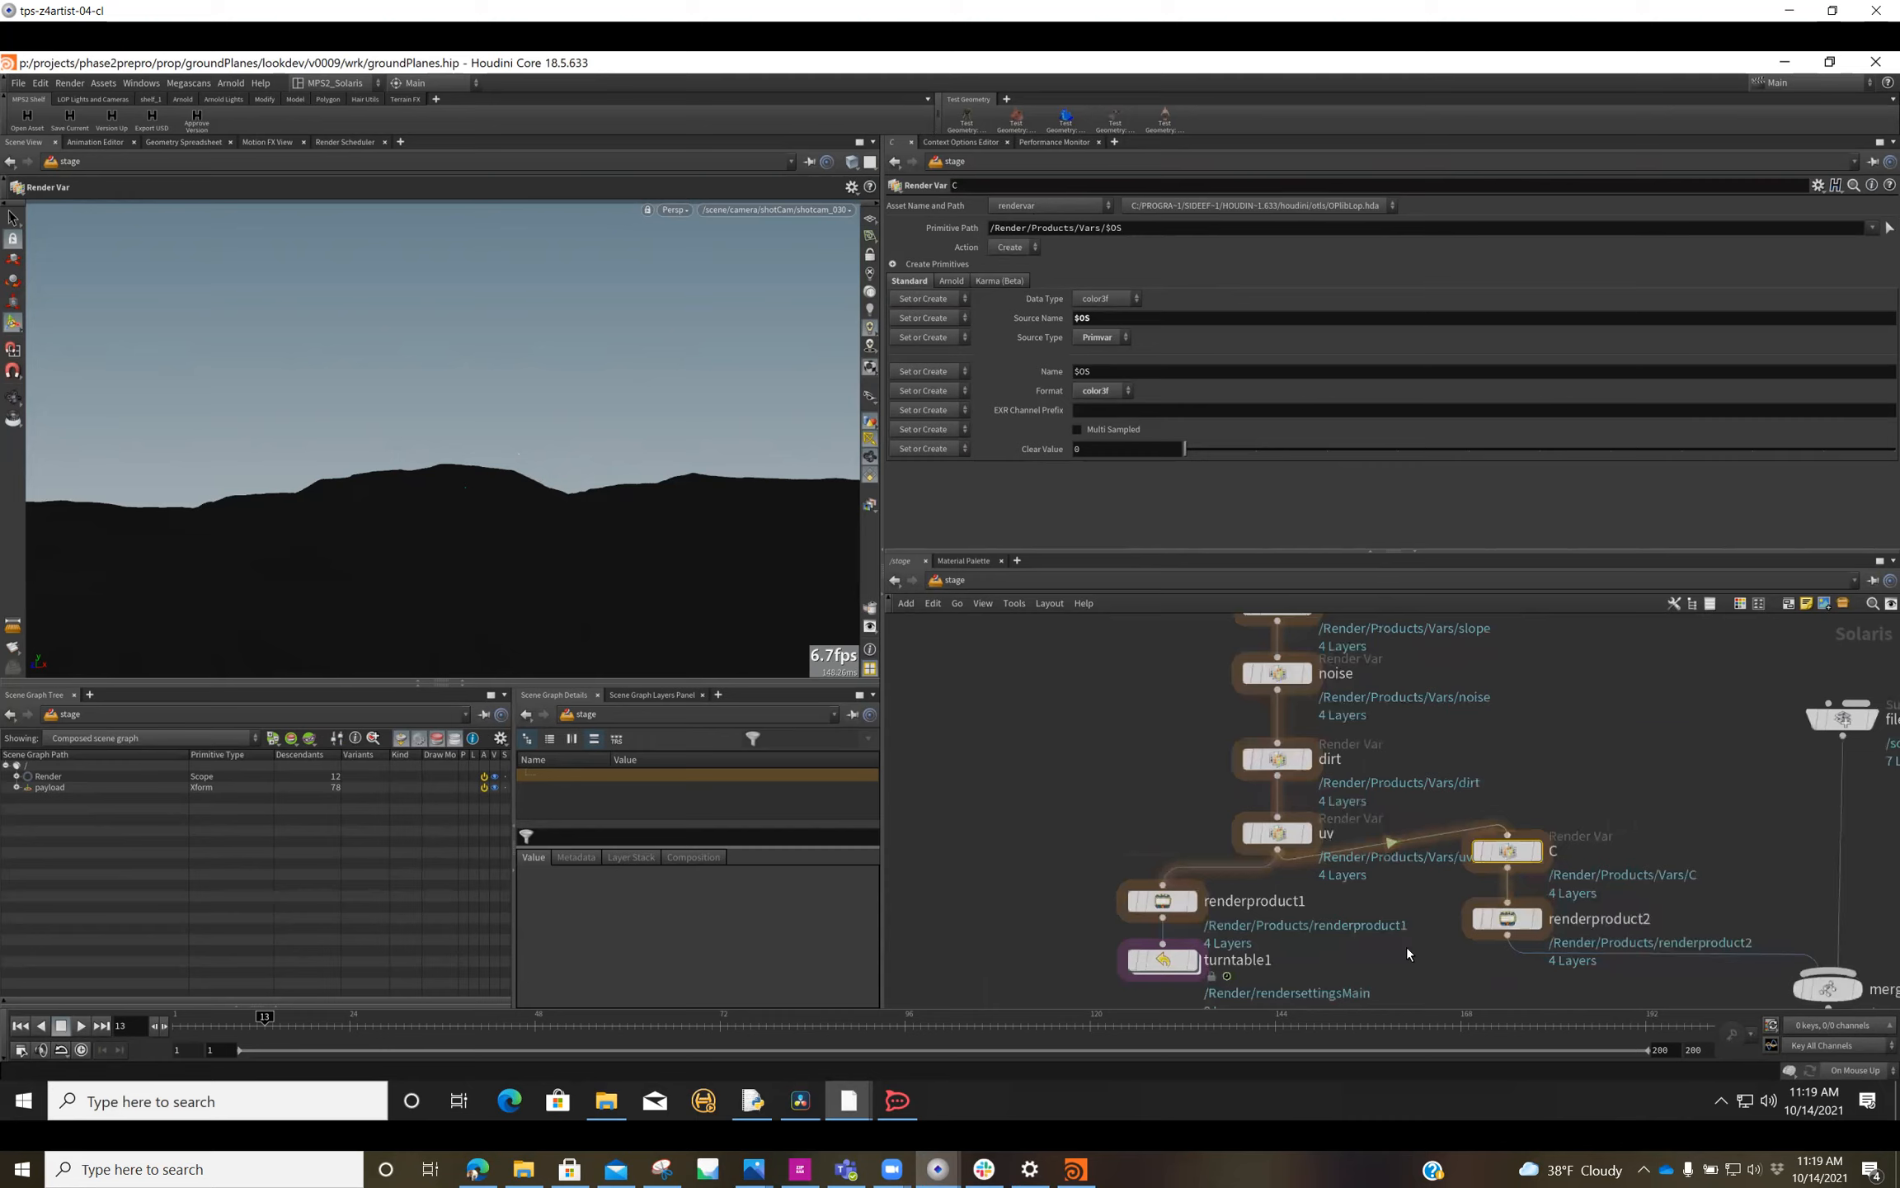
{"action": "left_click", "coordinate": [1278, 835]}
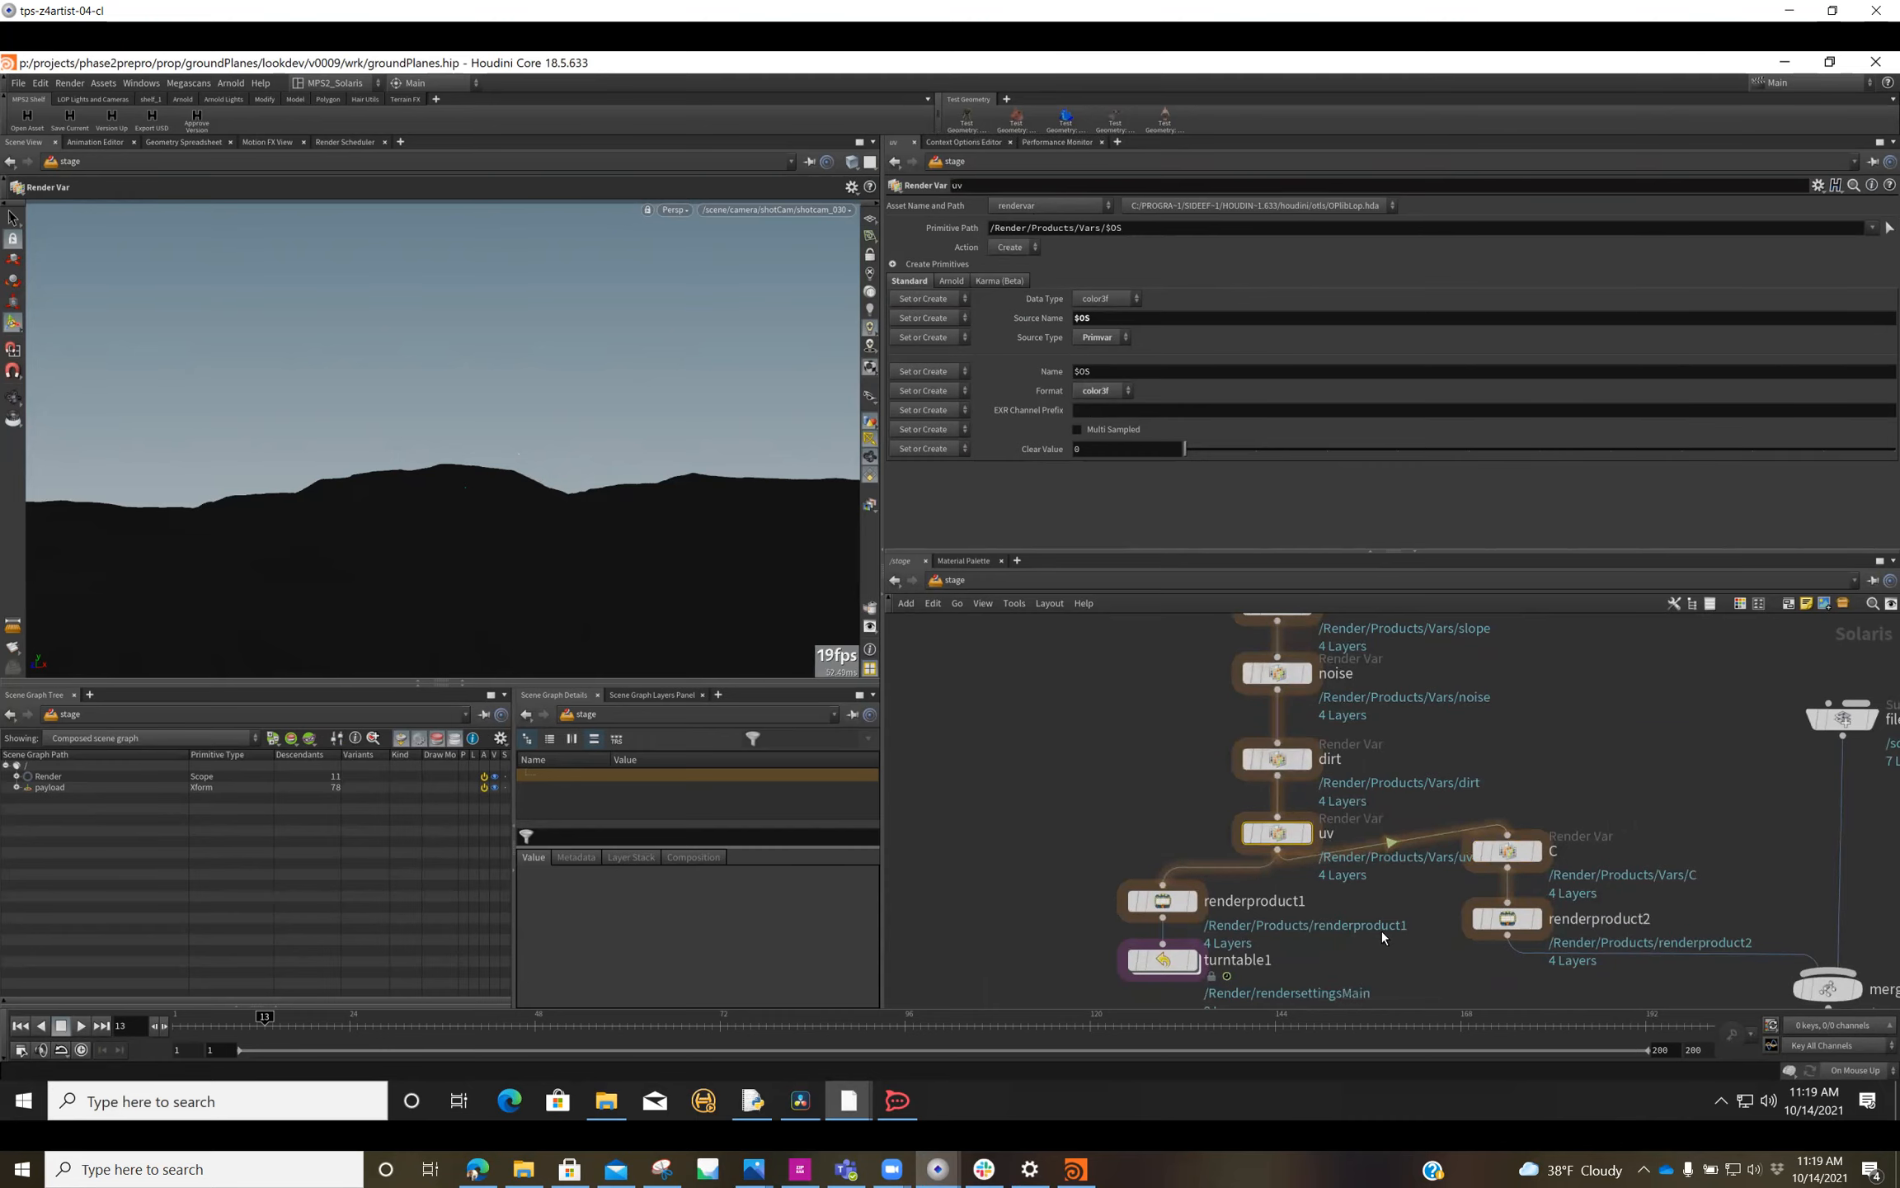
Step: Inspect the ordered render vars path on the renderproduct1 node
{"action": "scroll", "coordinate": [1363, 891], "scroll_direction": "up", "scroll_amount": 2}
{"action": "middle_click_drag", "start_coordinate": [1363, 888], "coordinate": [1320, 692]}
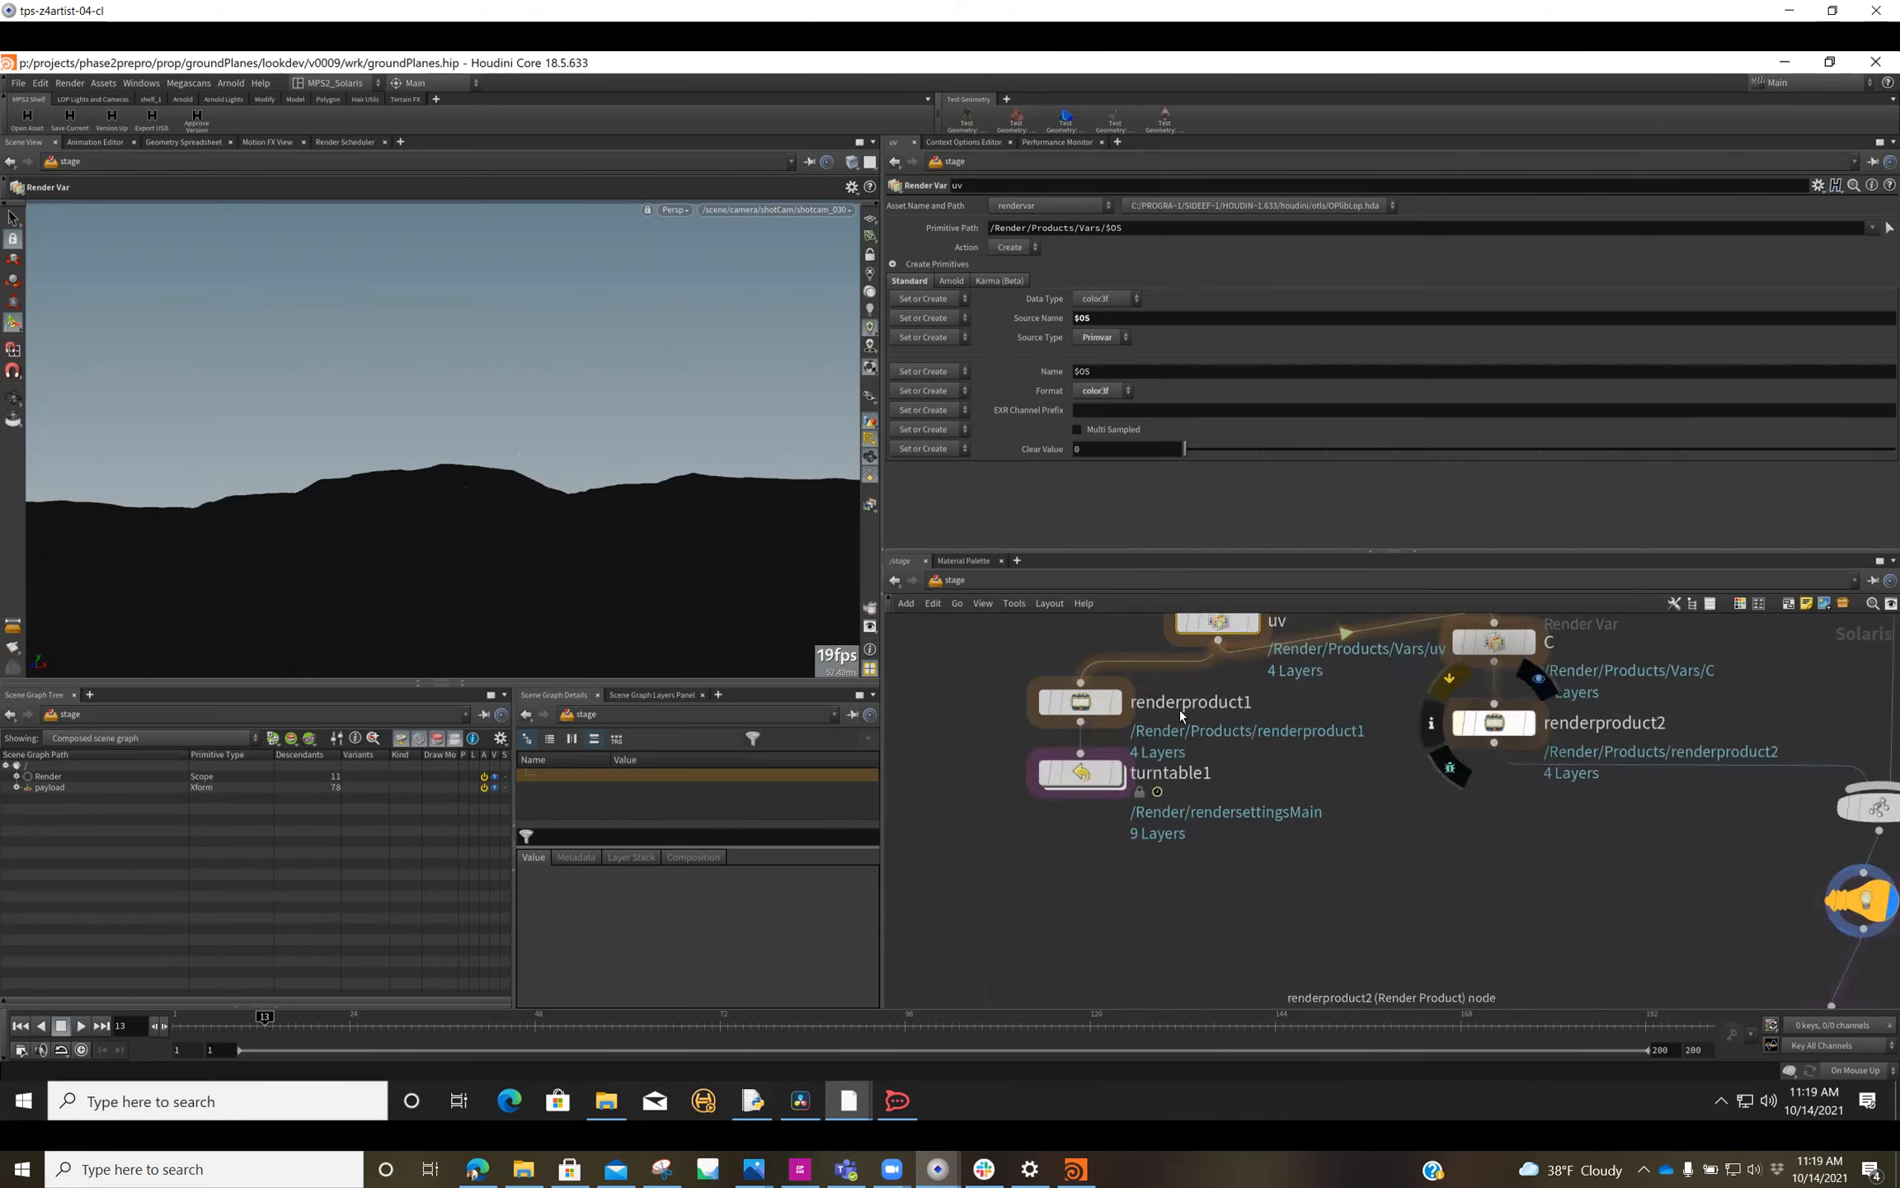
{"action": "left_click", "coordinate": [1083, 703]}
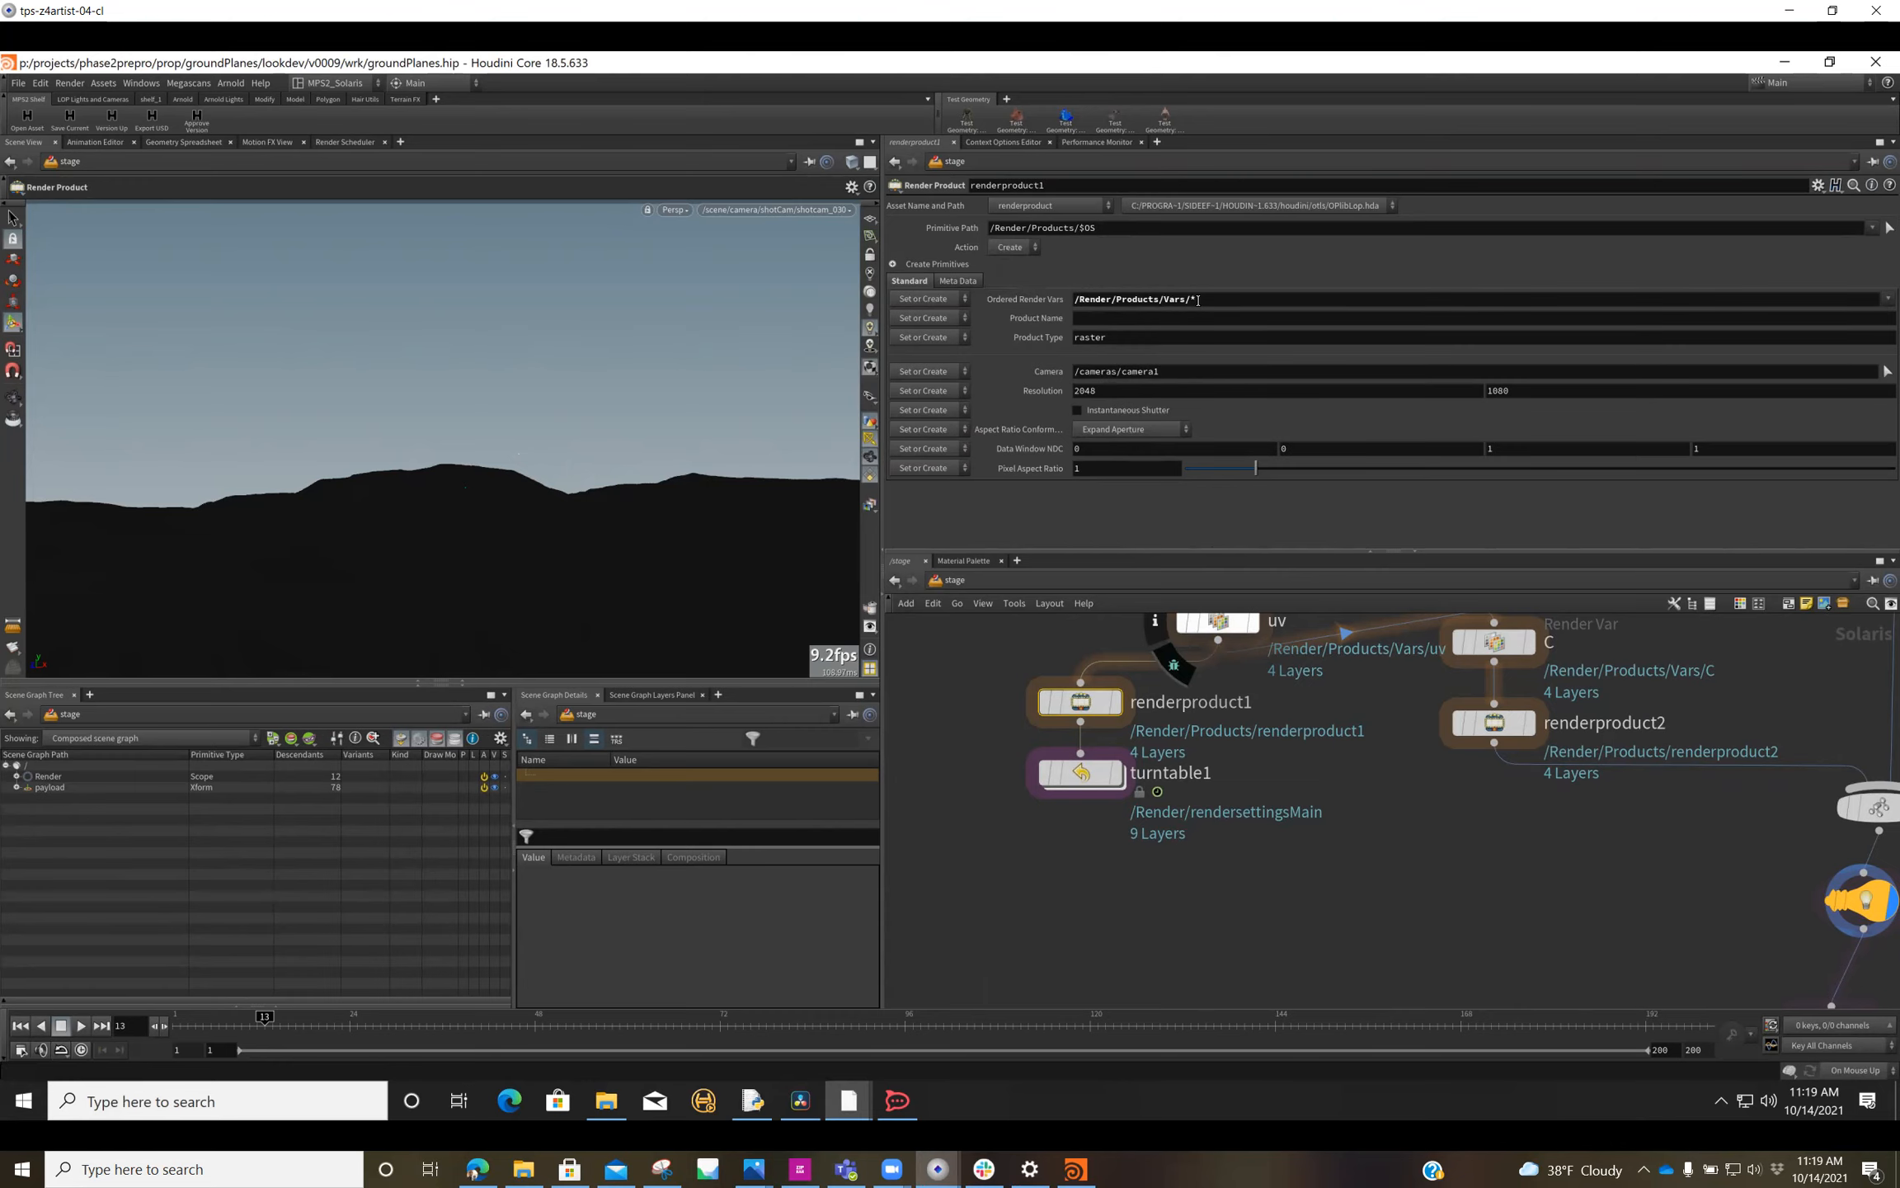
Step: Examine the individual render vars under Render/Products/Vars in the scene graph at the uv node
{"action": "left_click", "coordinate": [1227, 623]}
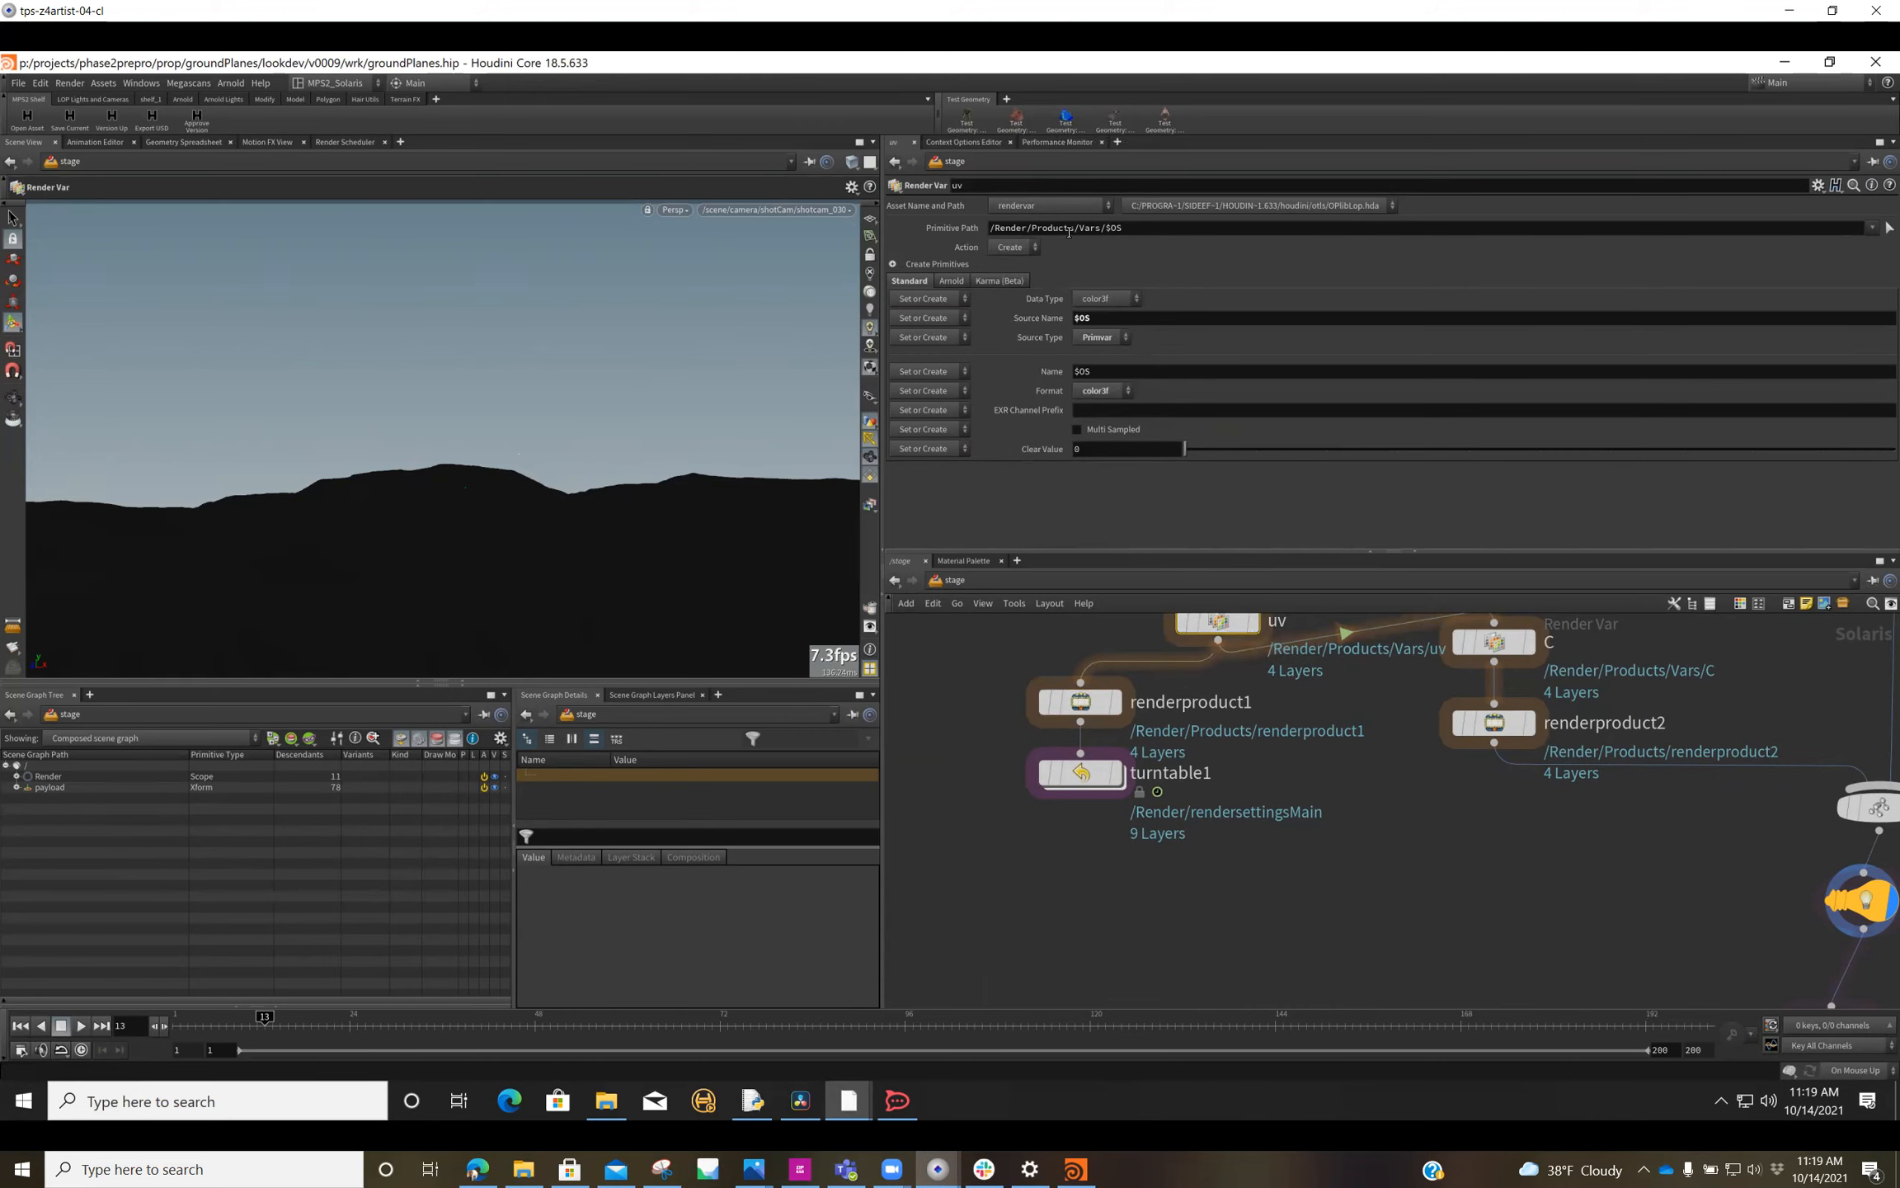
{"action": "left_click", "coordinate": [17, 776]}
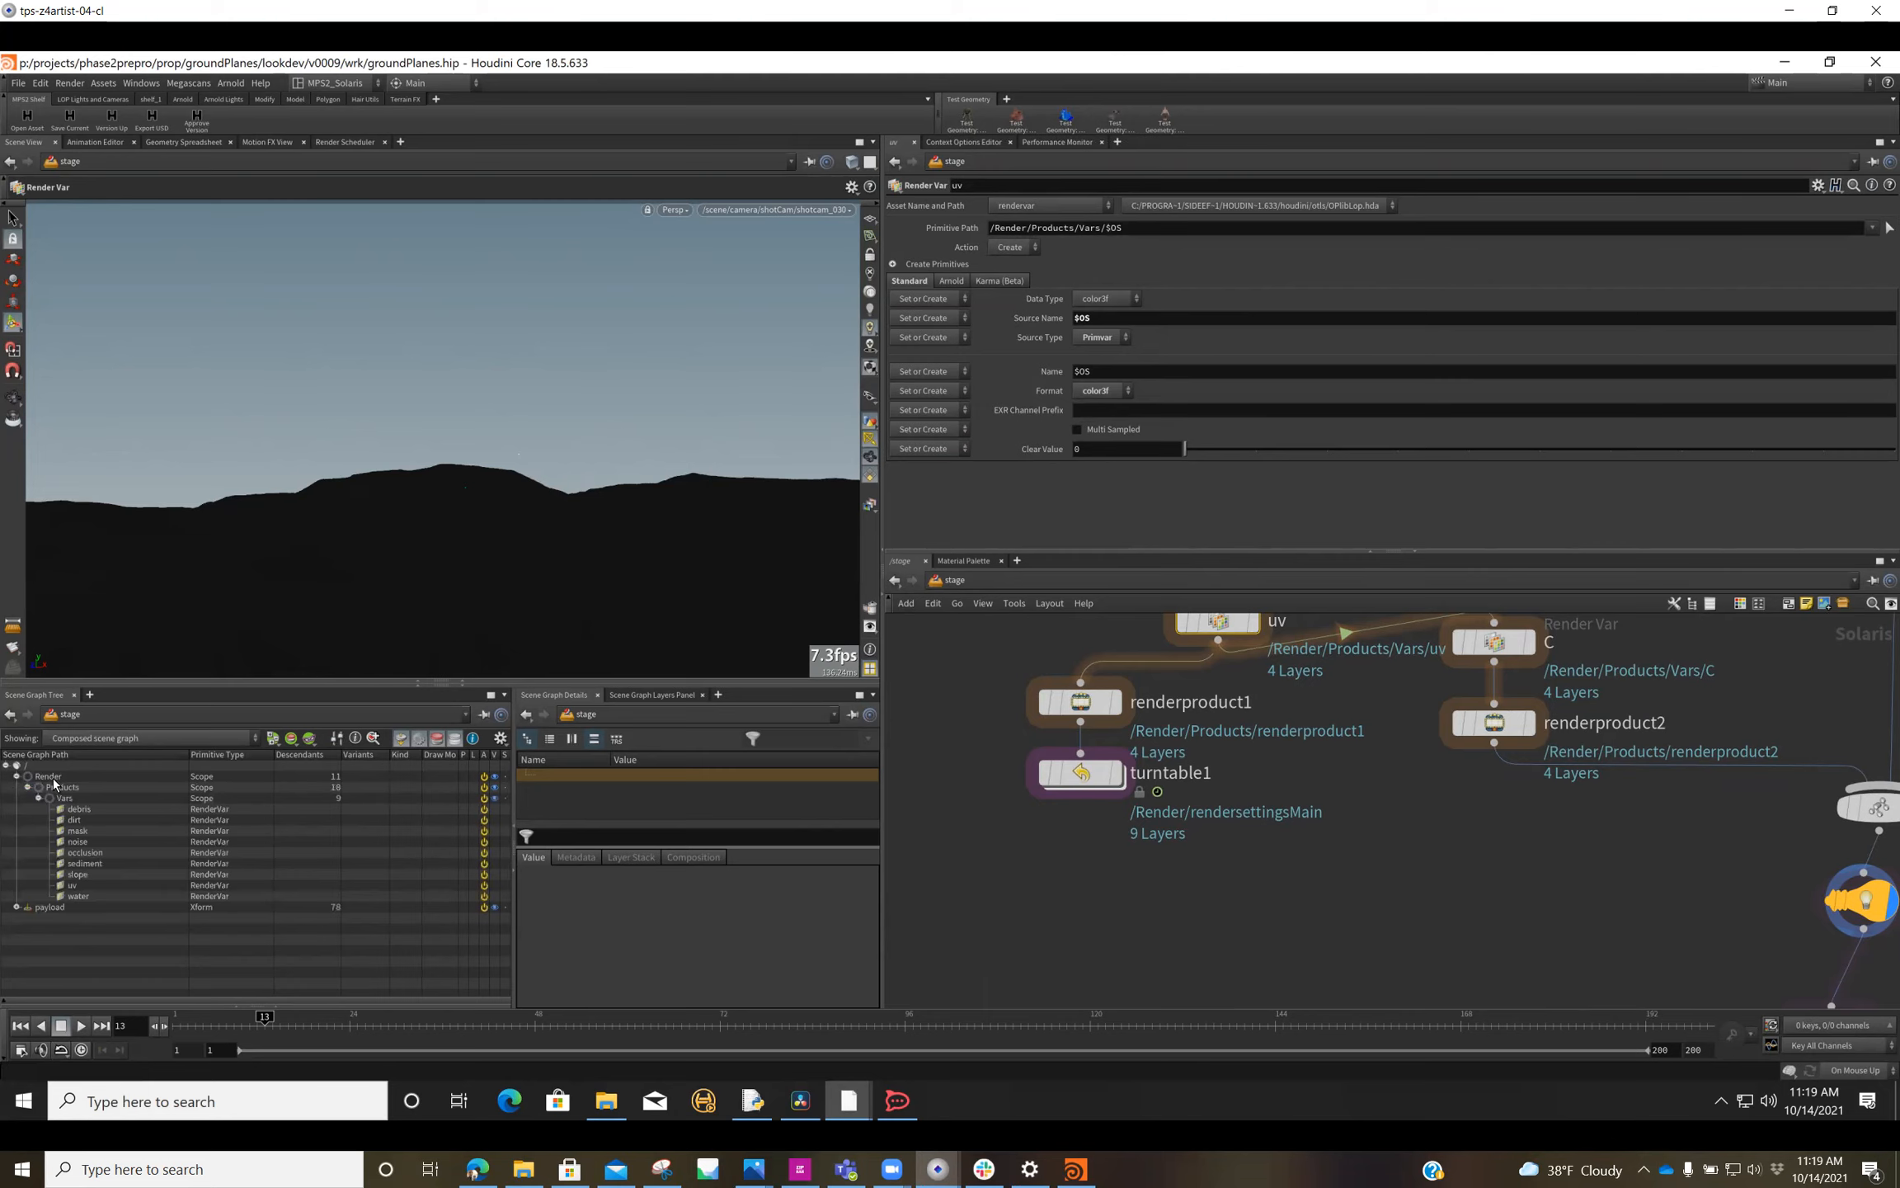
{"action": "left_click", "coordinate": [52, 778]}
{"action": "left_click", "coordinate": [71, 789]}
{"action": "left_click", "coordinate": [71, 798]}
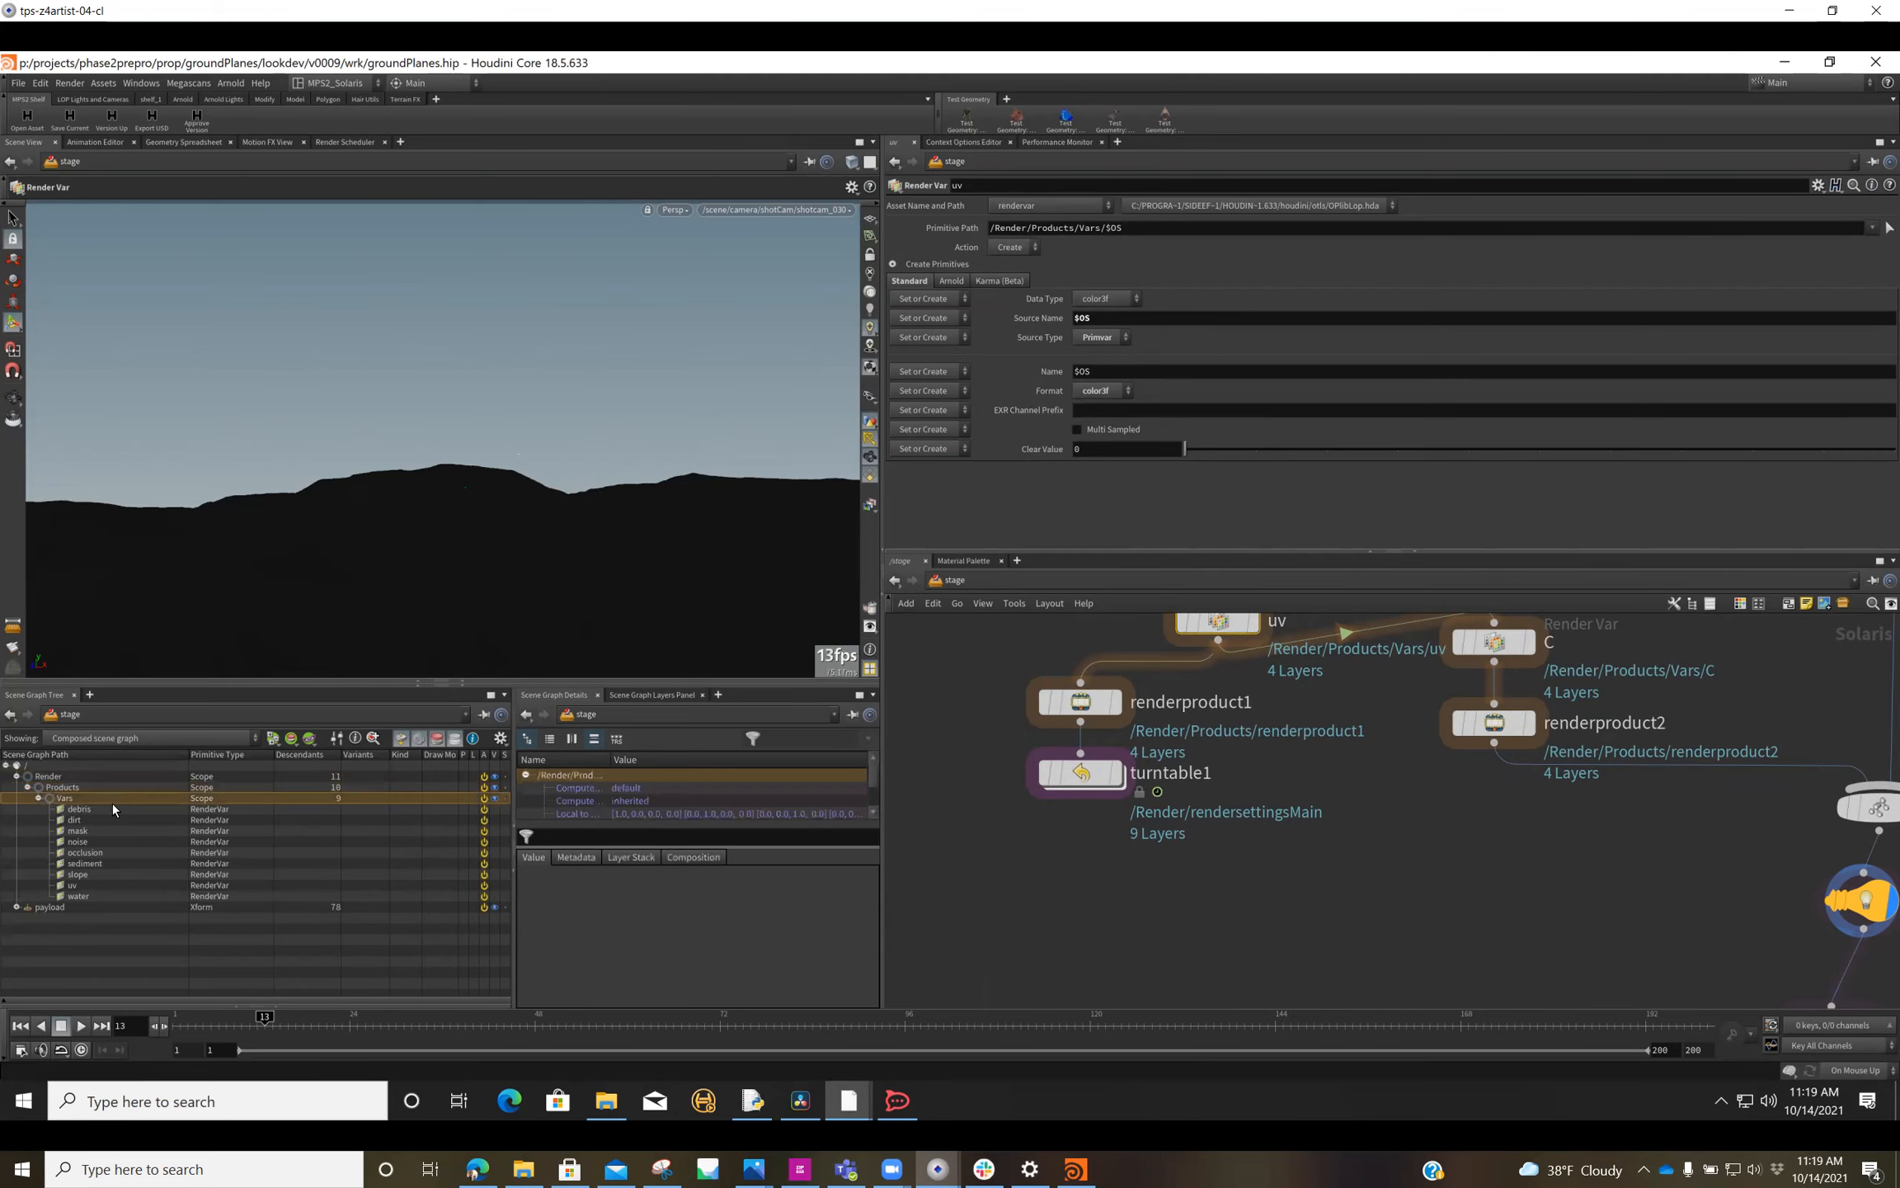
{"action": "left_click", "coordinate": [87, 811]}
{"action": "left_click", "coordinate": [81, 823]}
{"action": "left_click", "coordinate": [81, 832]}
{"action": "left_click", "coordinate": [82, 853]}
{"action": "left_click", "coordinate": [83, 843]}
{"action": "left_click", "coordinate": [79, 874]}
{"action": "left_click", "coordinate": [80, 896]}
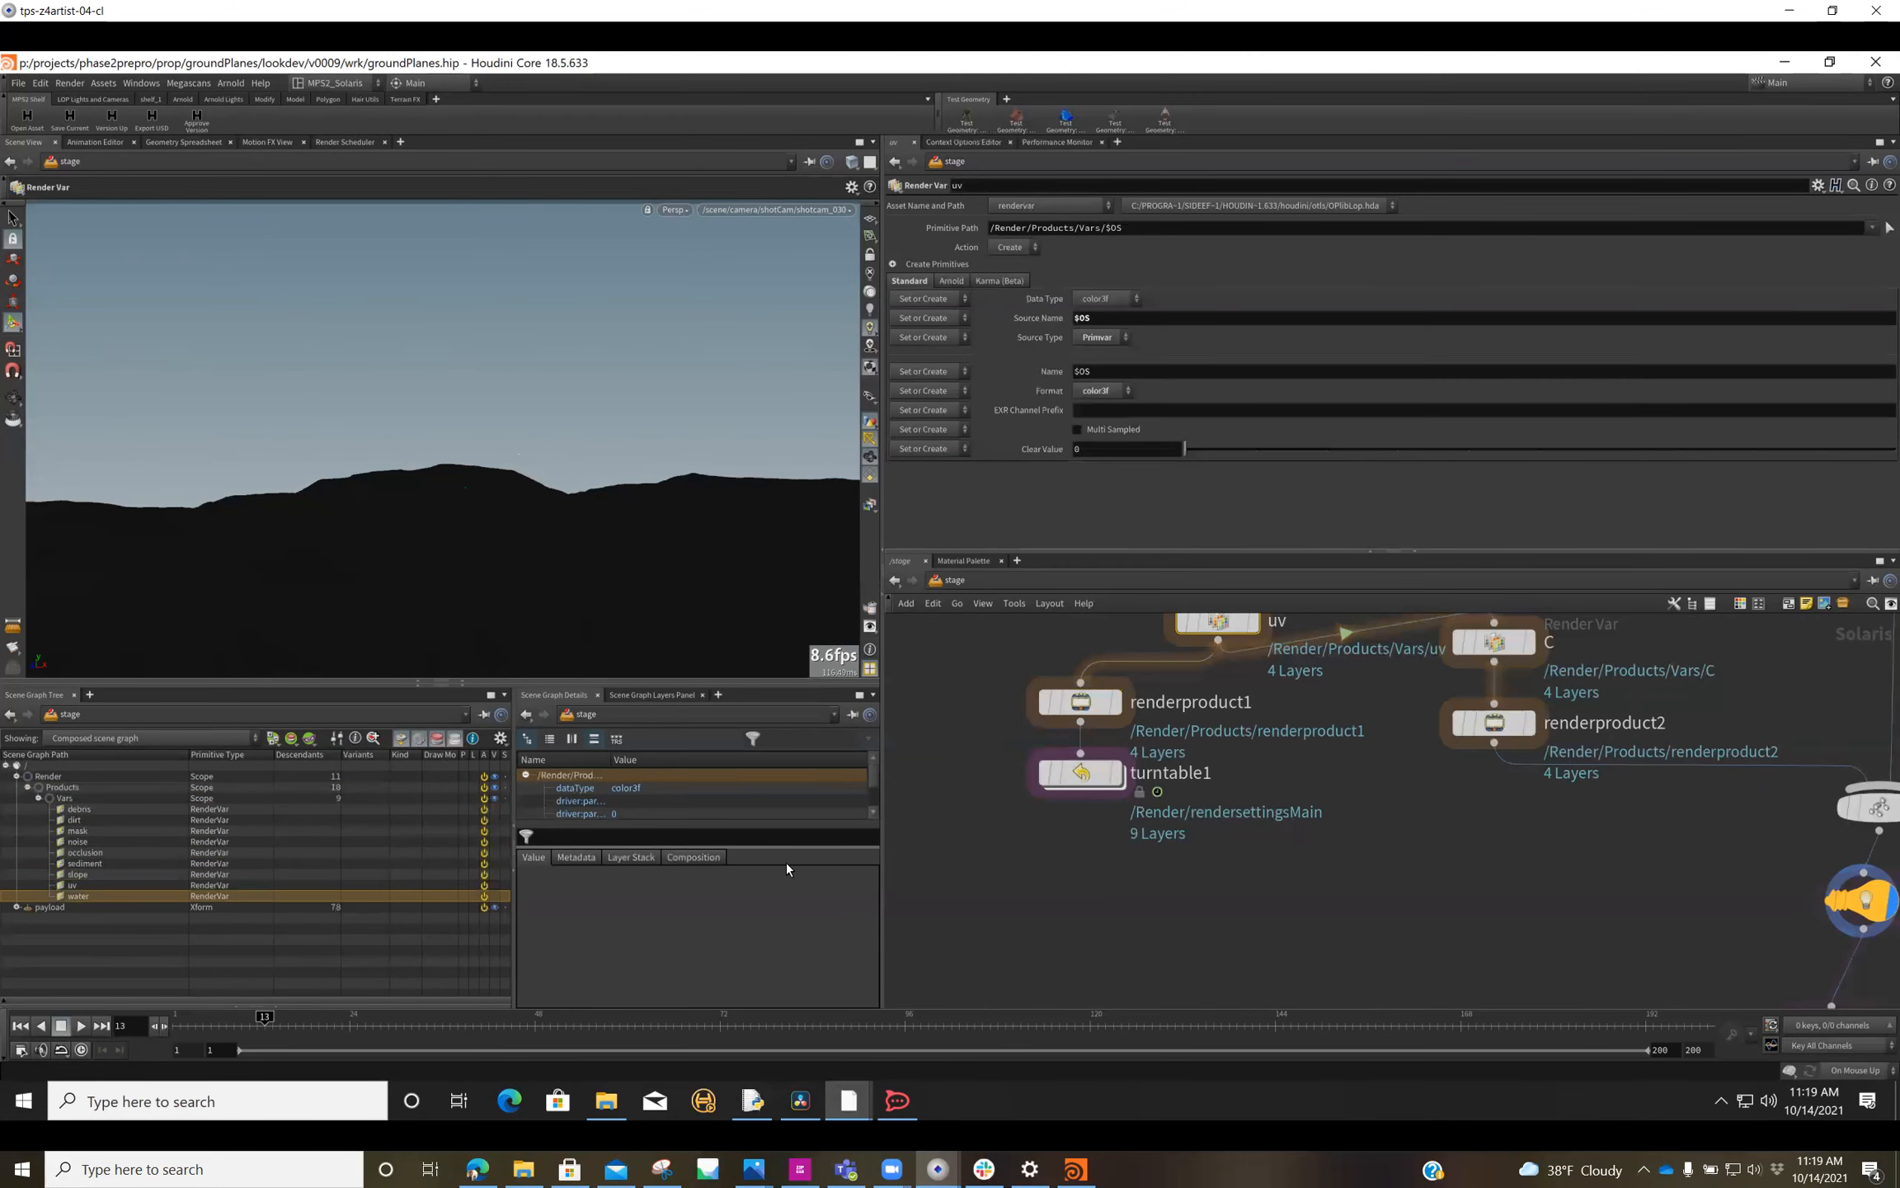
Step: Move the turntable1 node further below renderproduct1 and review its render and transform settings
{"action": "left_click", "coordinate": [1086, 720]}
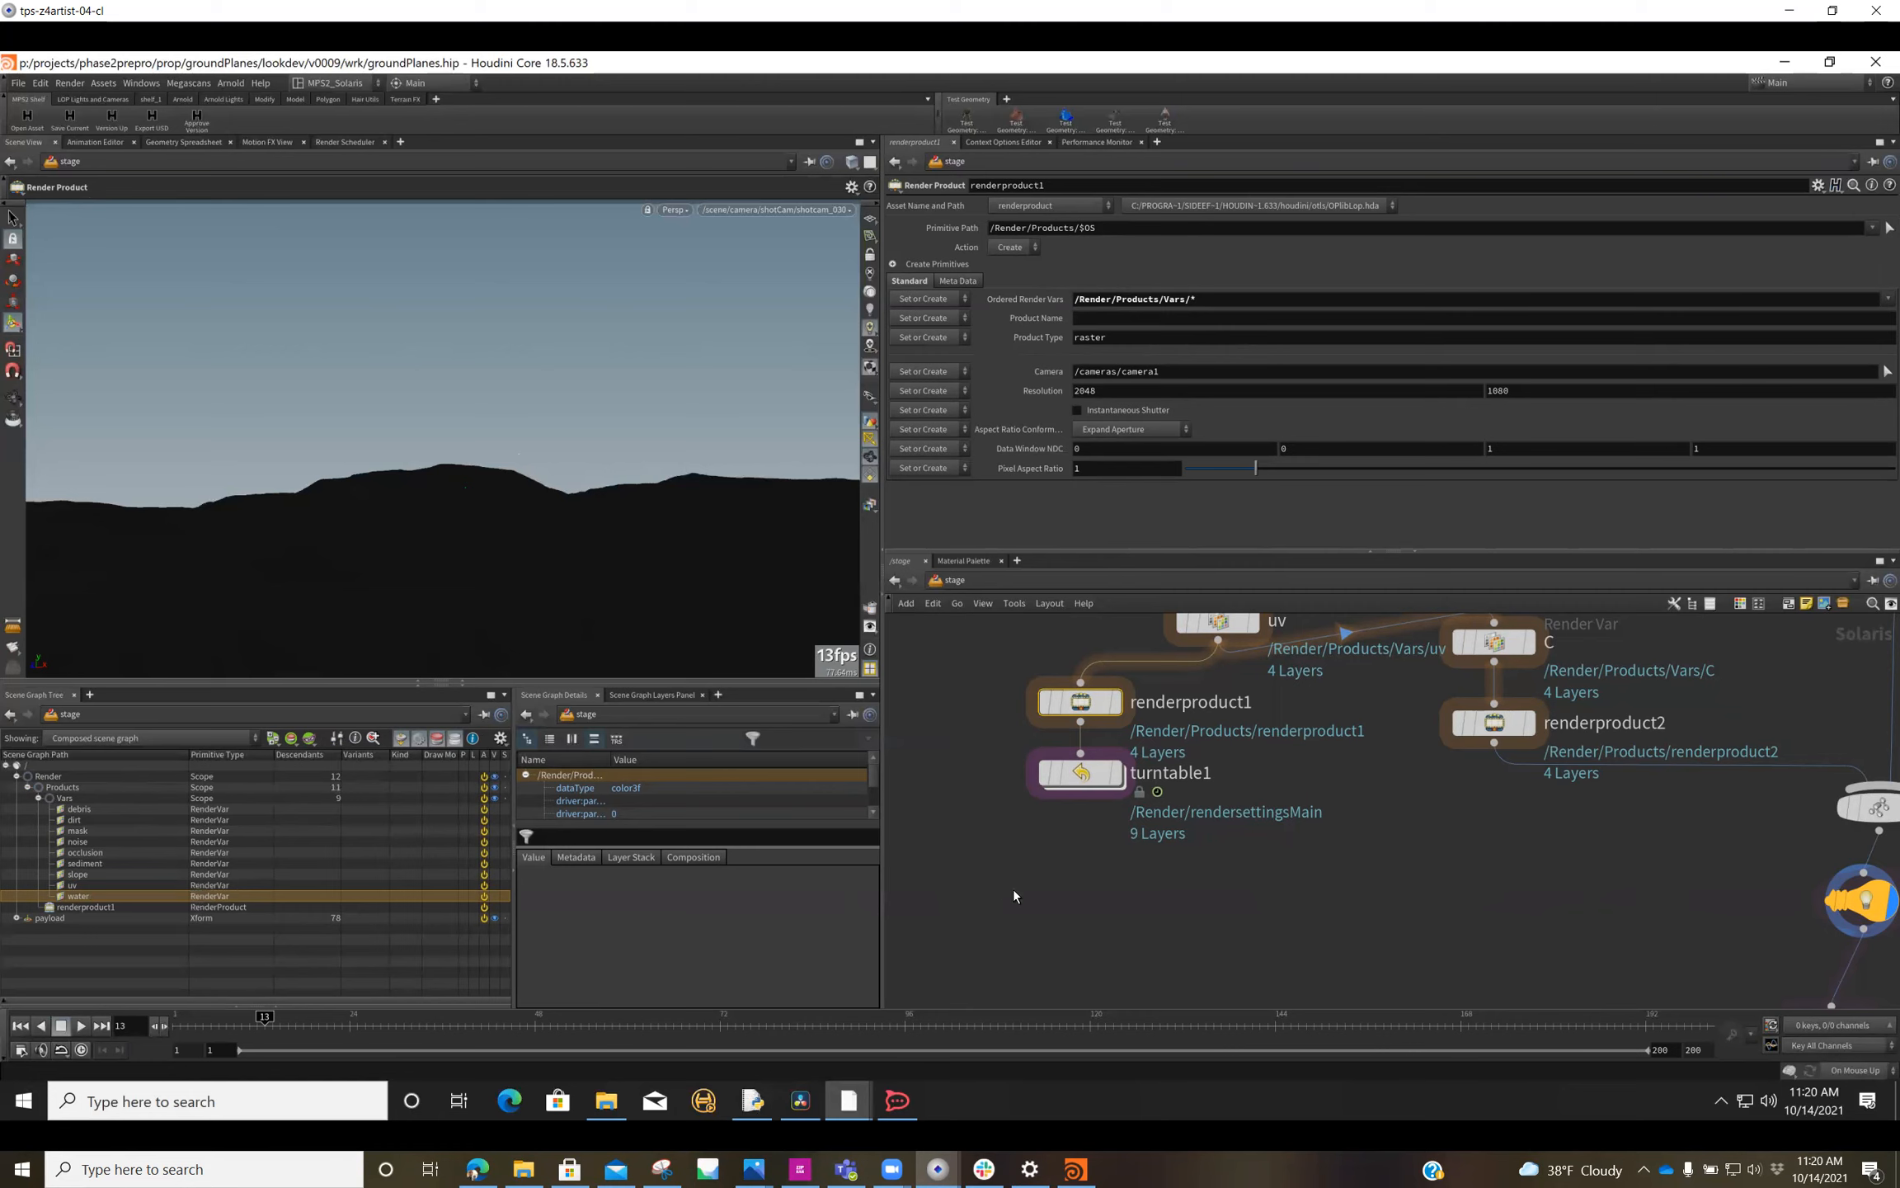
{"action": "middle_click_drag", "start_coordinate": [1581, 896], "coordinate": [1406, 887]}
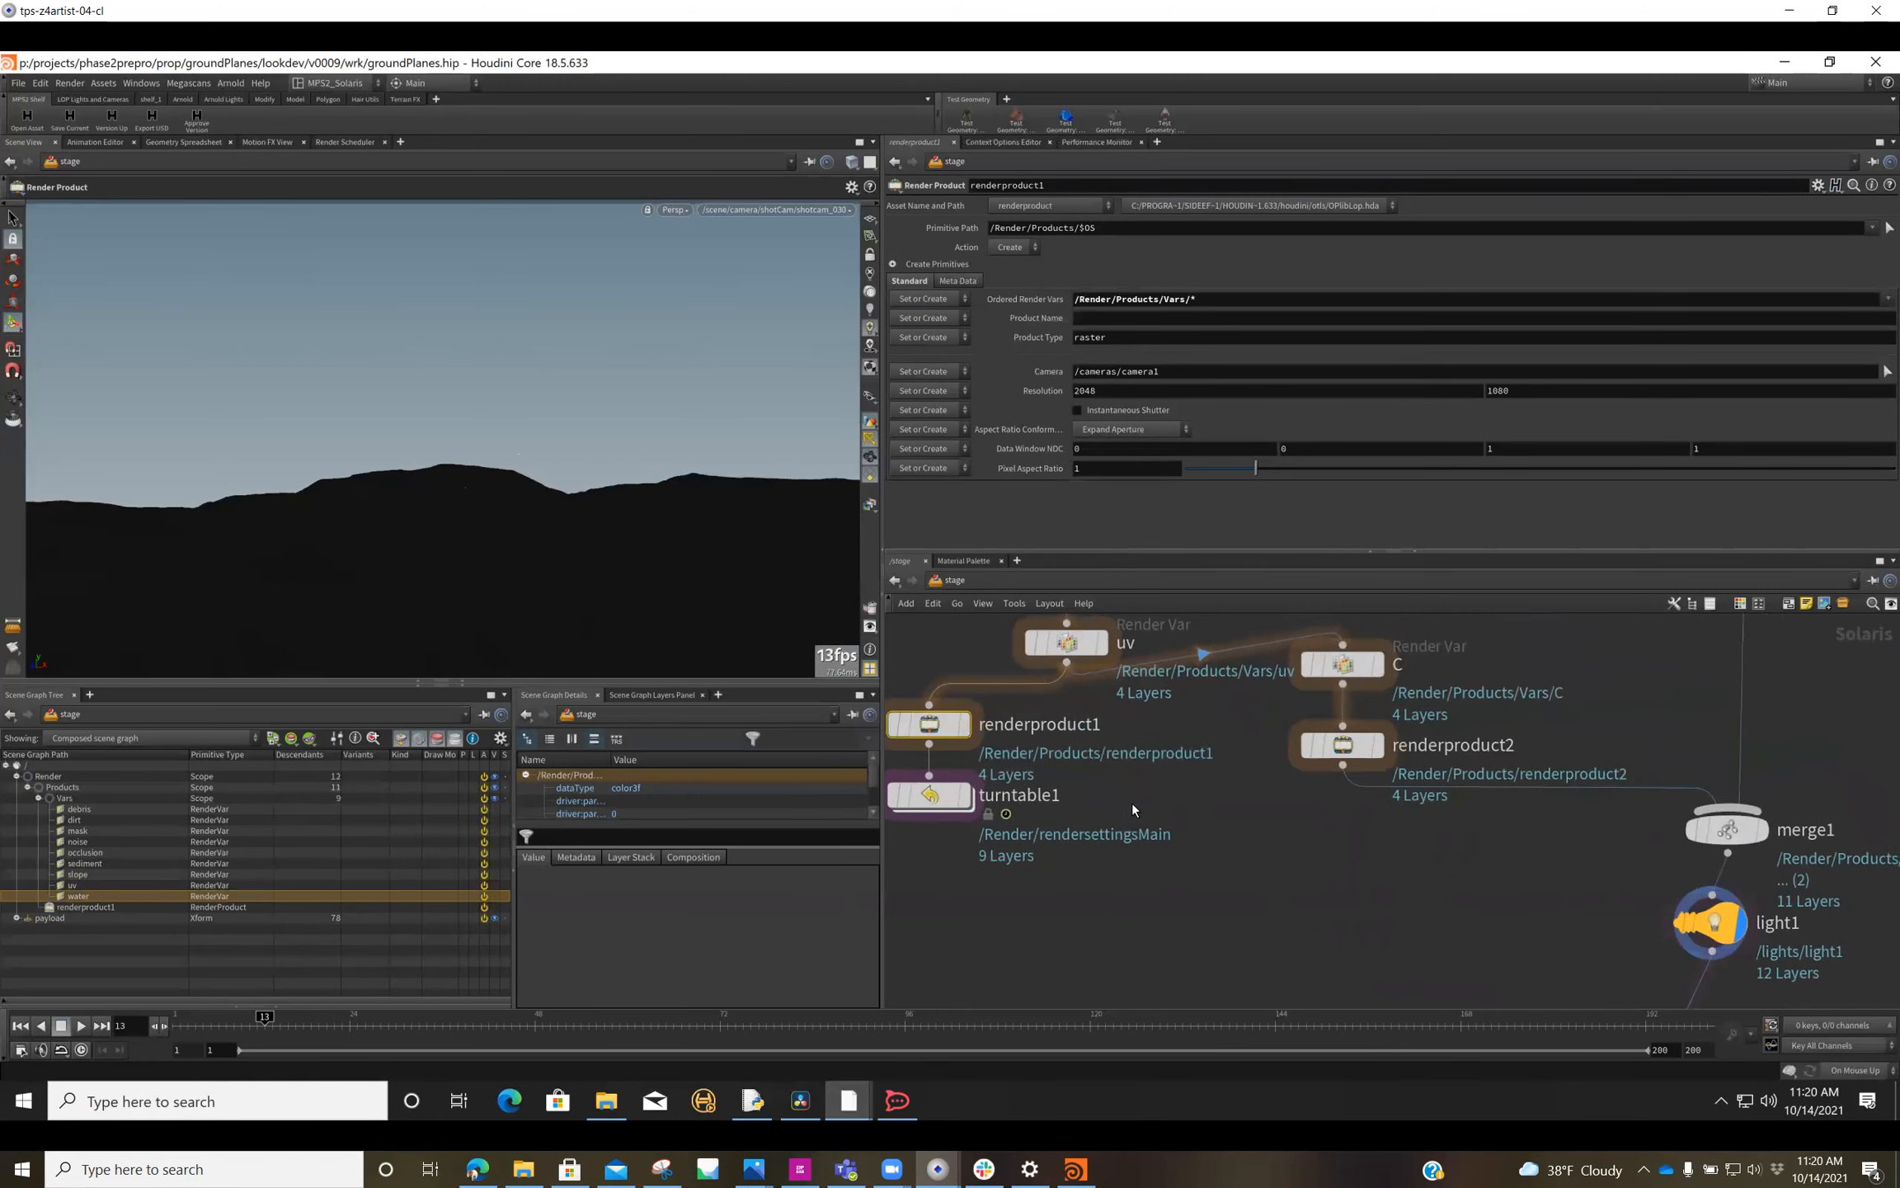
{"action": "middle_click_drag", "start_coordinate": [1285, 865], "coordinate": [1453, 880]}
{"action": "mouse_move", "coordinate": [1064, 811]}
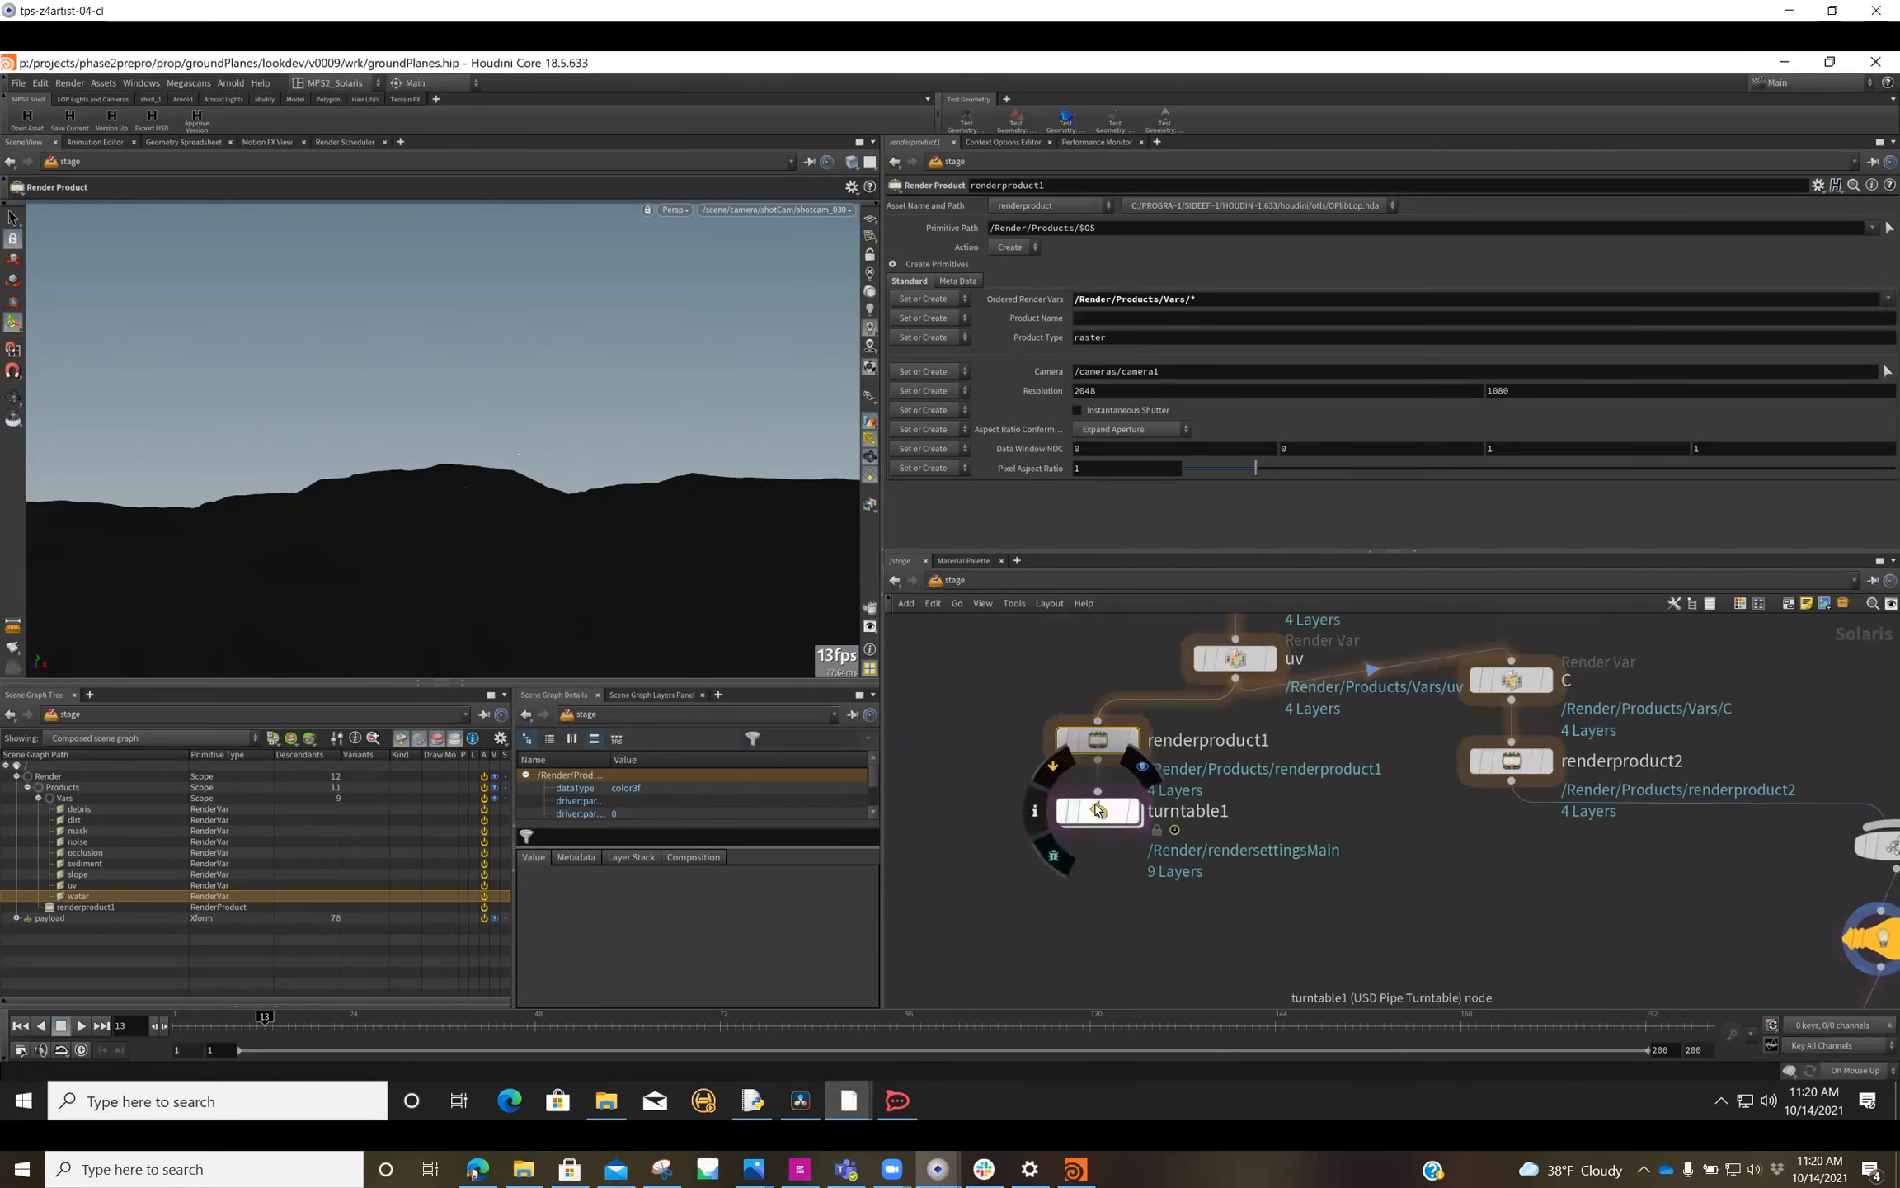
{"action": "left_click", "coordinate": [1115, 812]}
{"action": "left_click_drag", "start_coordinate": [1116, 812], "coordinate": [1108, 871]}
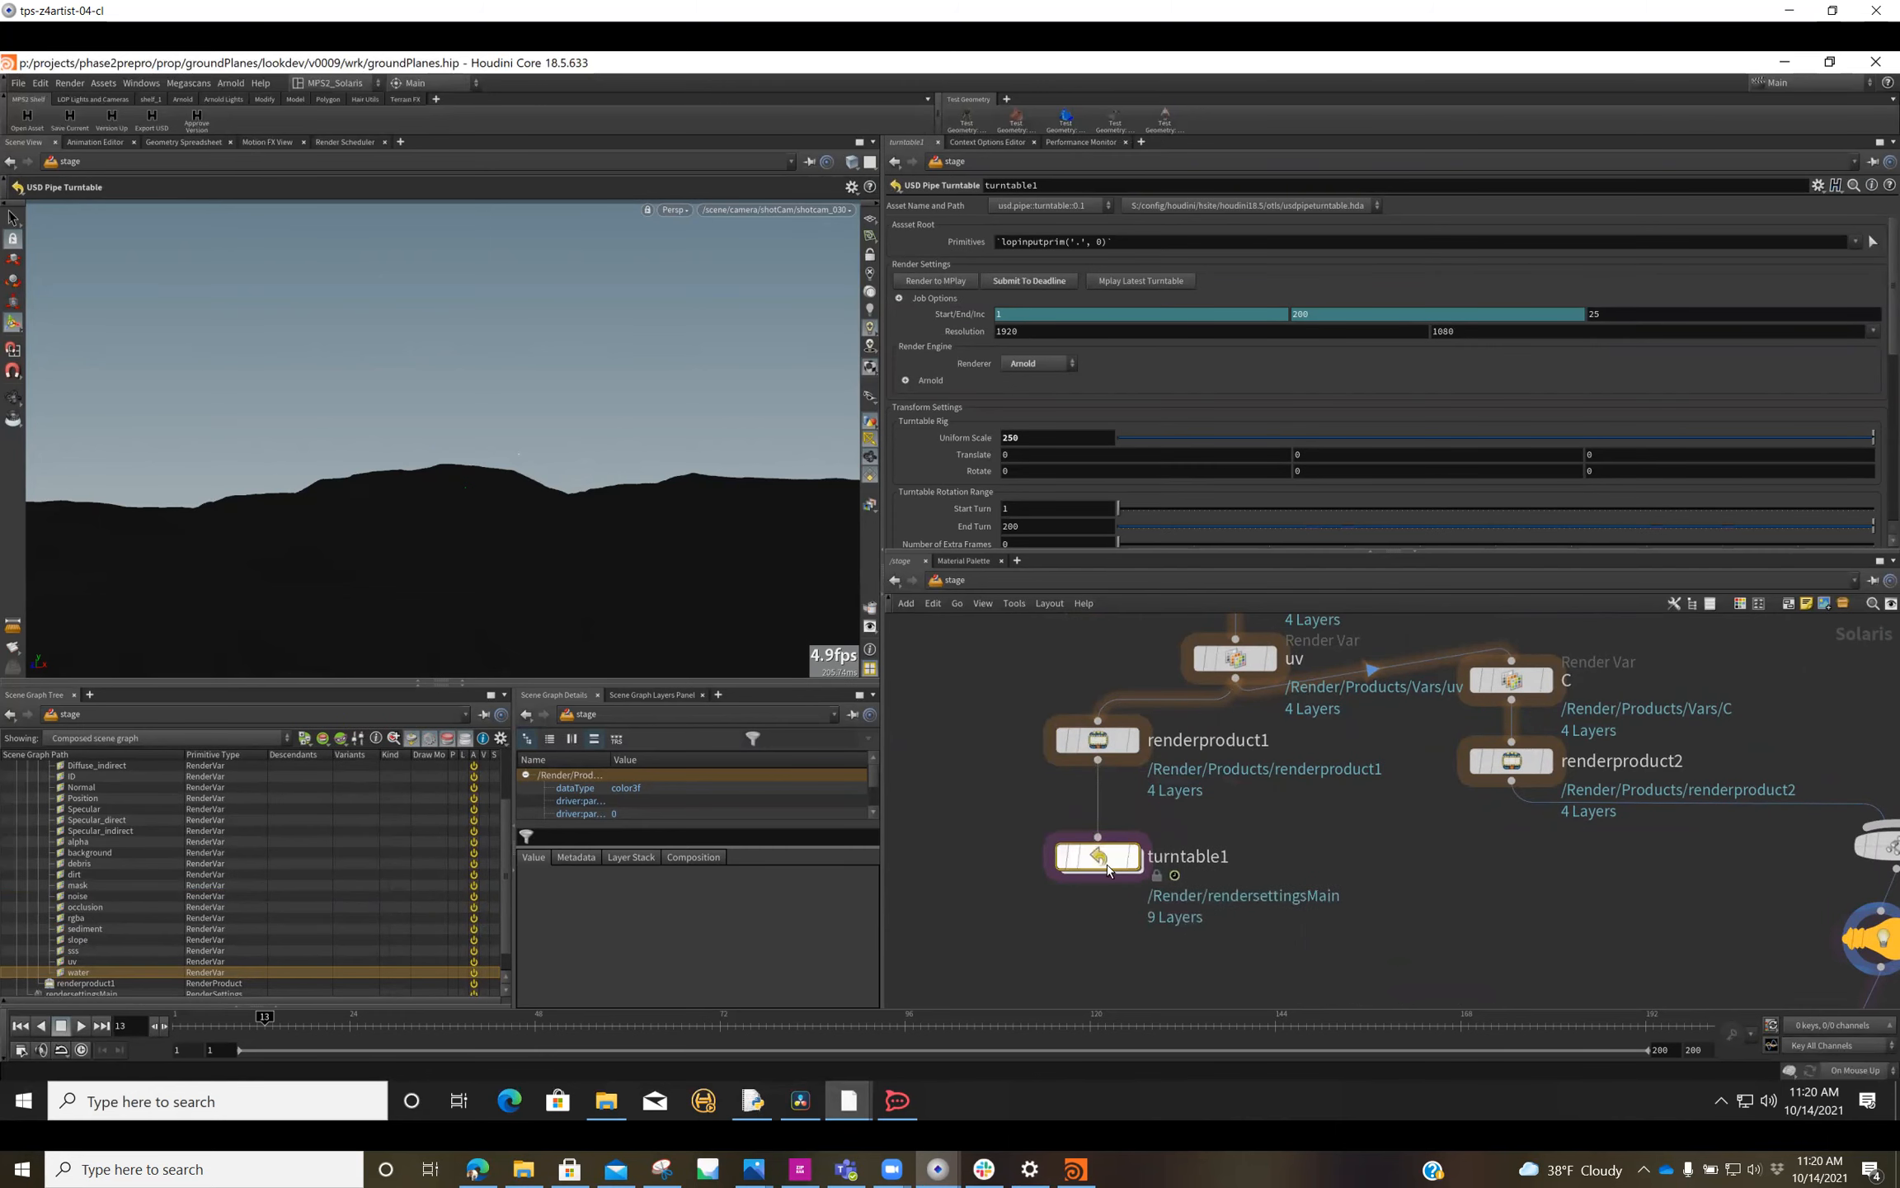
{"action": "mouse_move", "coordinate": [1108, 871]}
{"action": "scroll", "coordinate": [1009, 322], "scroll_direction": "down", "scroll_amount": 3}
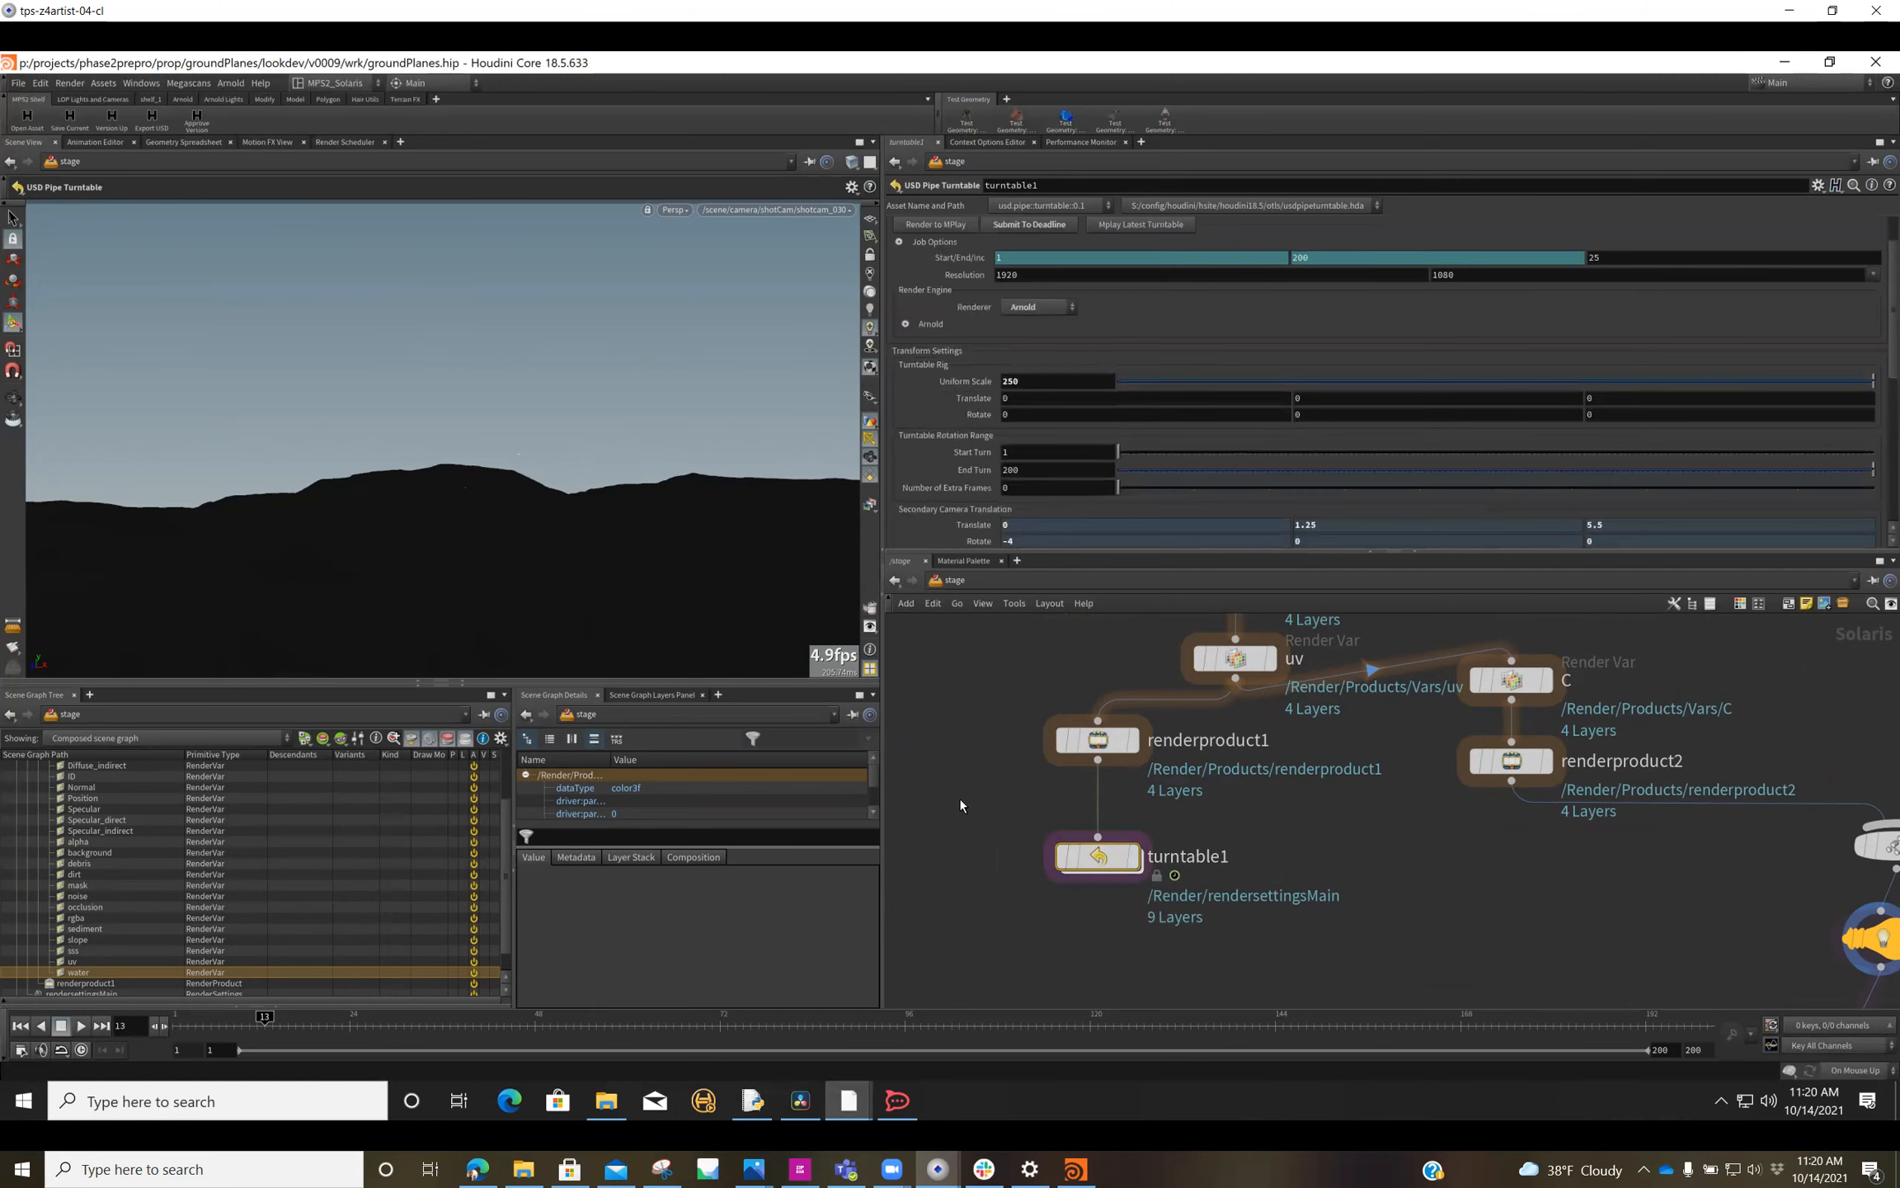
Step: Shift the C render var down slightly and move renderproduct2 lower to open a gap between them
{"action": "middle_click_drag", "start_coordinate": [1447, 986], "coordinate": [990, 962]}
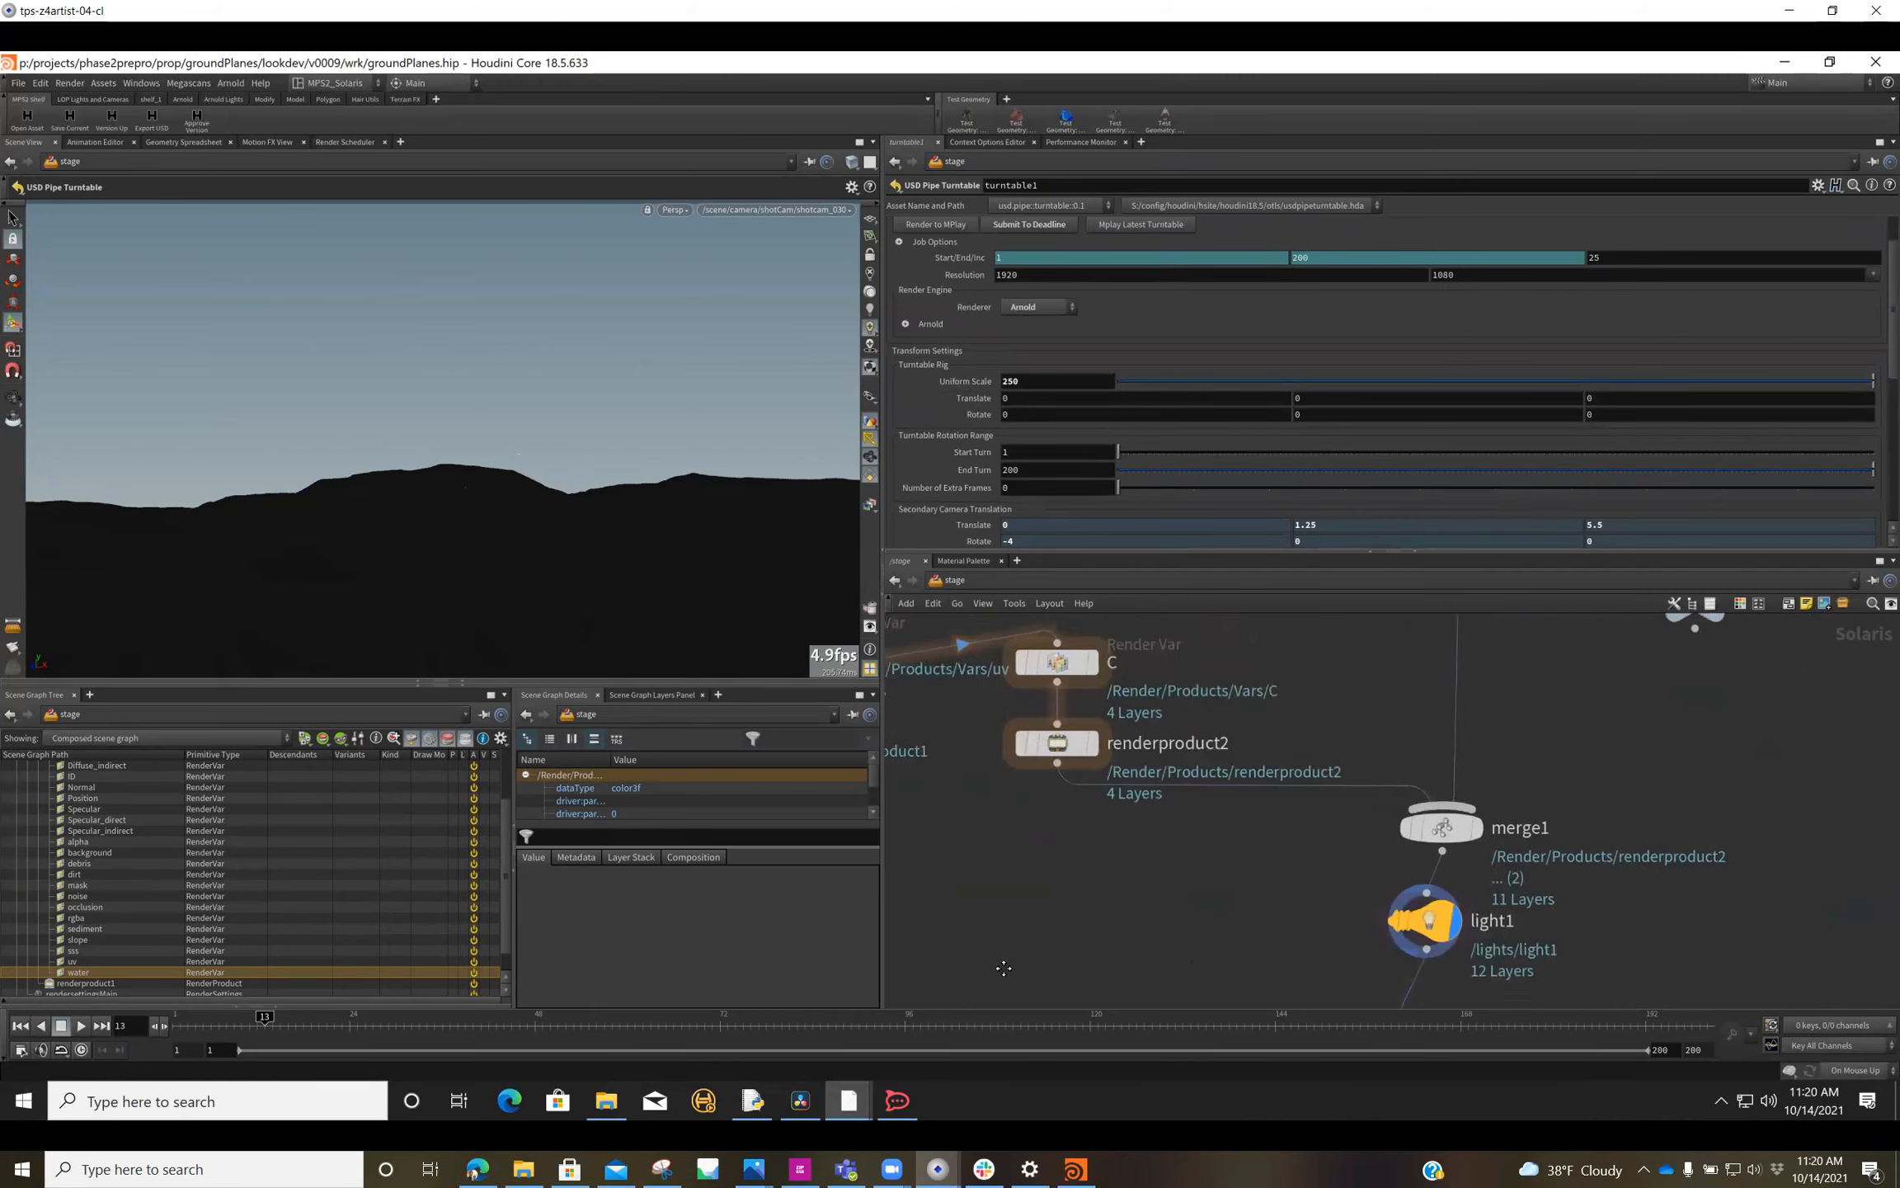
{"action": "mouse_move", "coordinate": [1094, 678]}
{"action": "left_mouse_down"}
{"action": "mouse_move", "coordinate": [1145, 694]}
{"action": "mouse_move", "coordinate": [1104, 675]}
{"action": "mouse_move", "coordinate": [1095, 695]}
{"action": "left_mouse_up"}
{"action": "mouse_move", "coordinate": [1114, 685]}
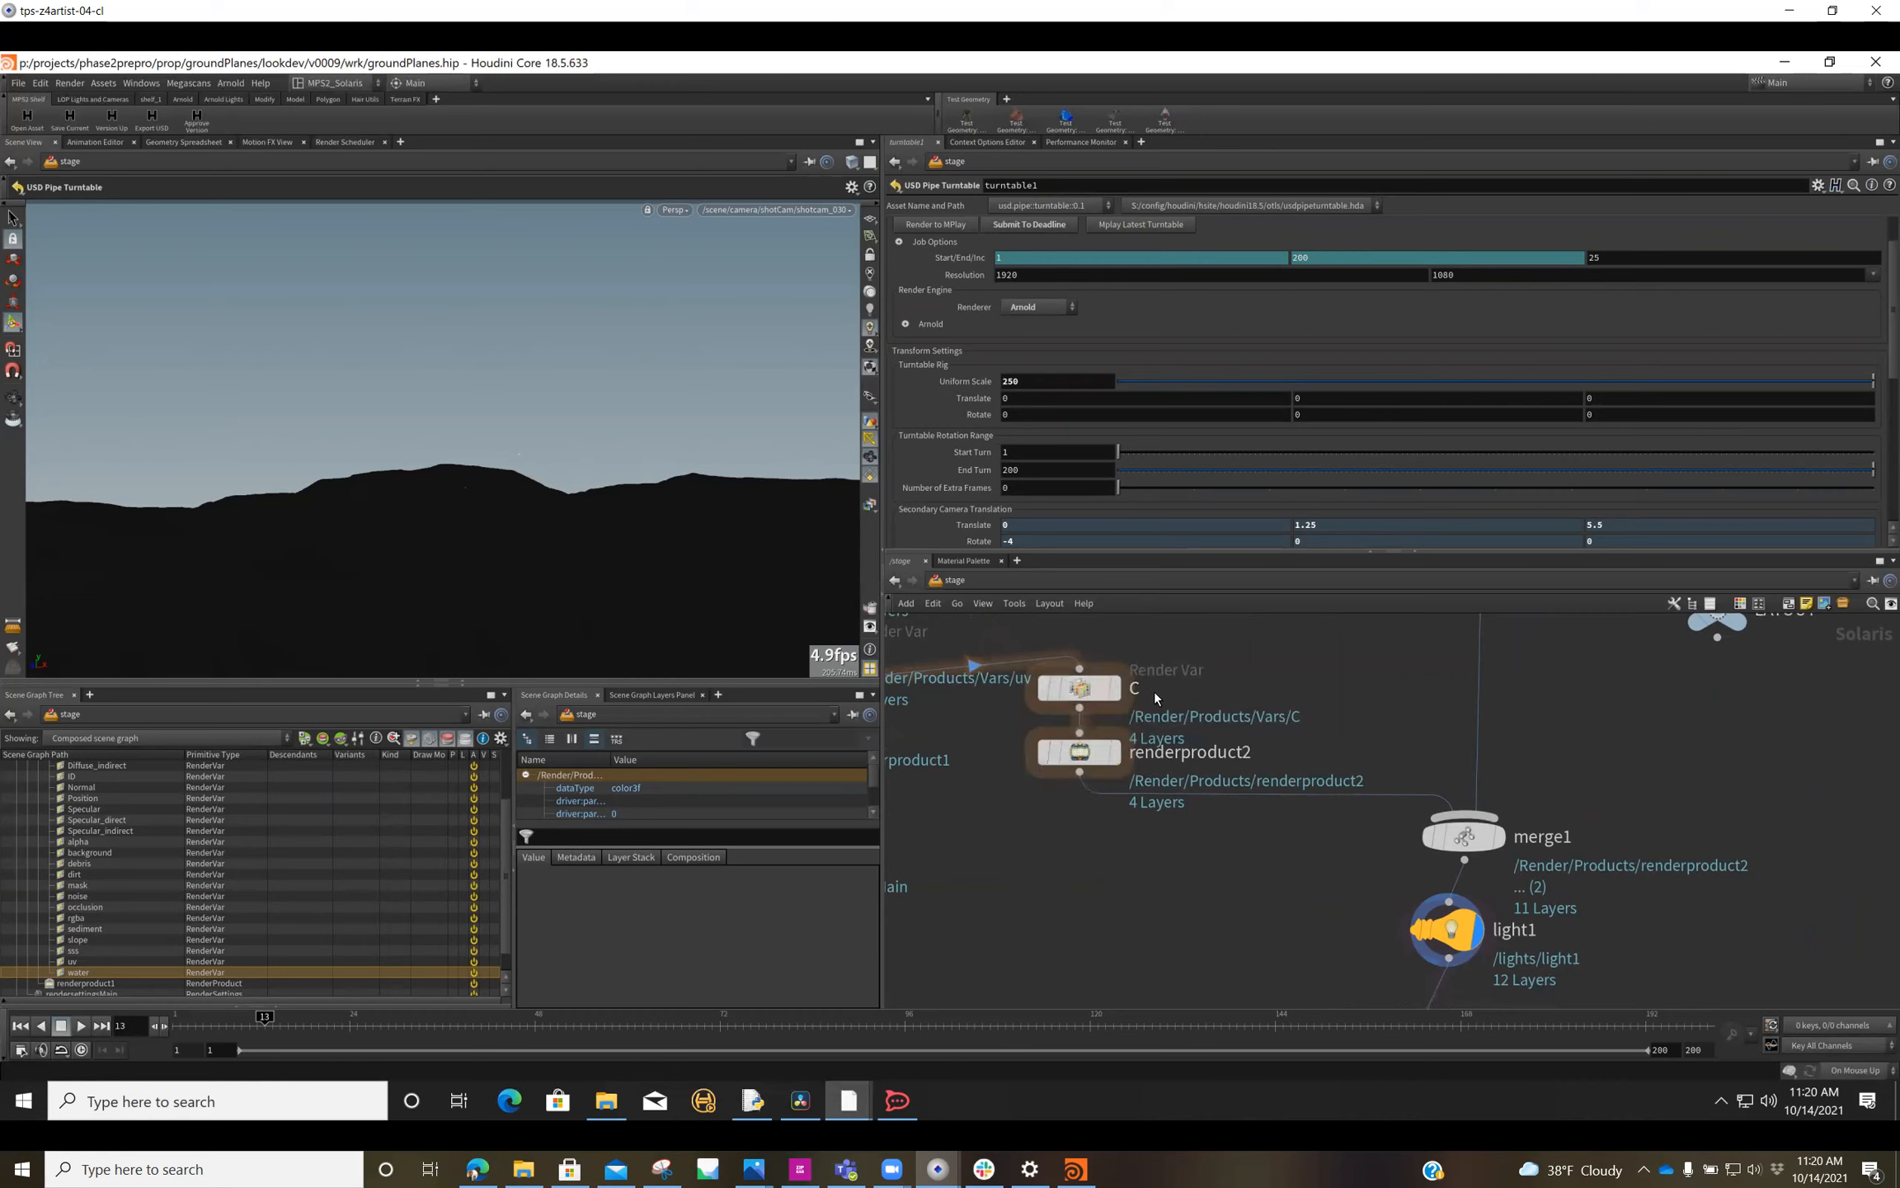
{"action": "middle_click_drag", "start_coordinate": [1262, 717], "coordinate": [1345, 738]}
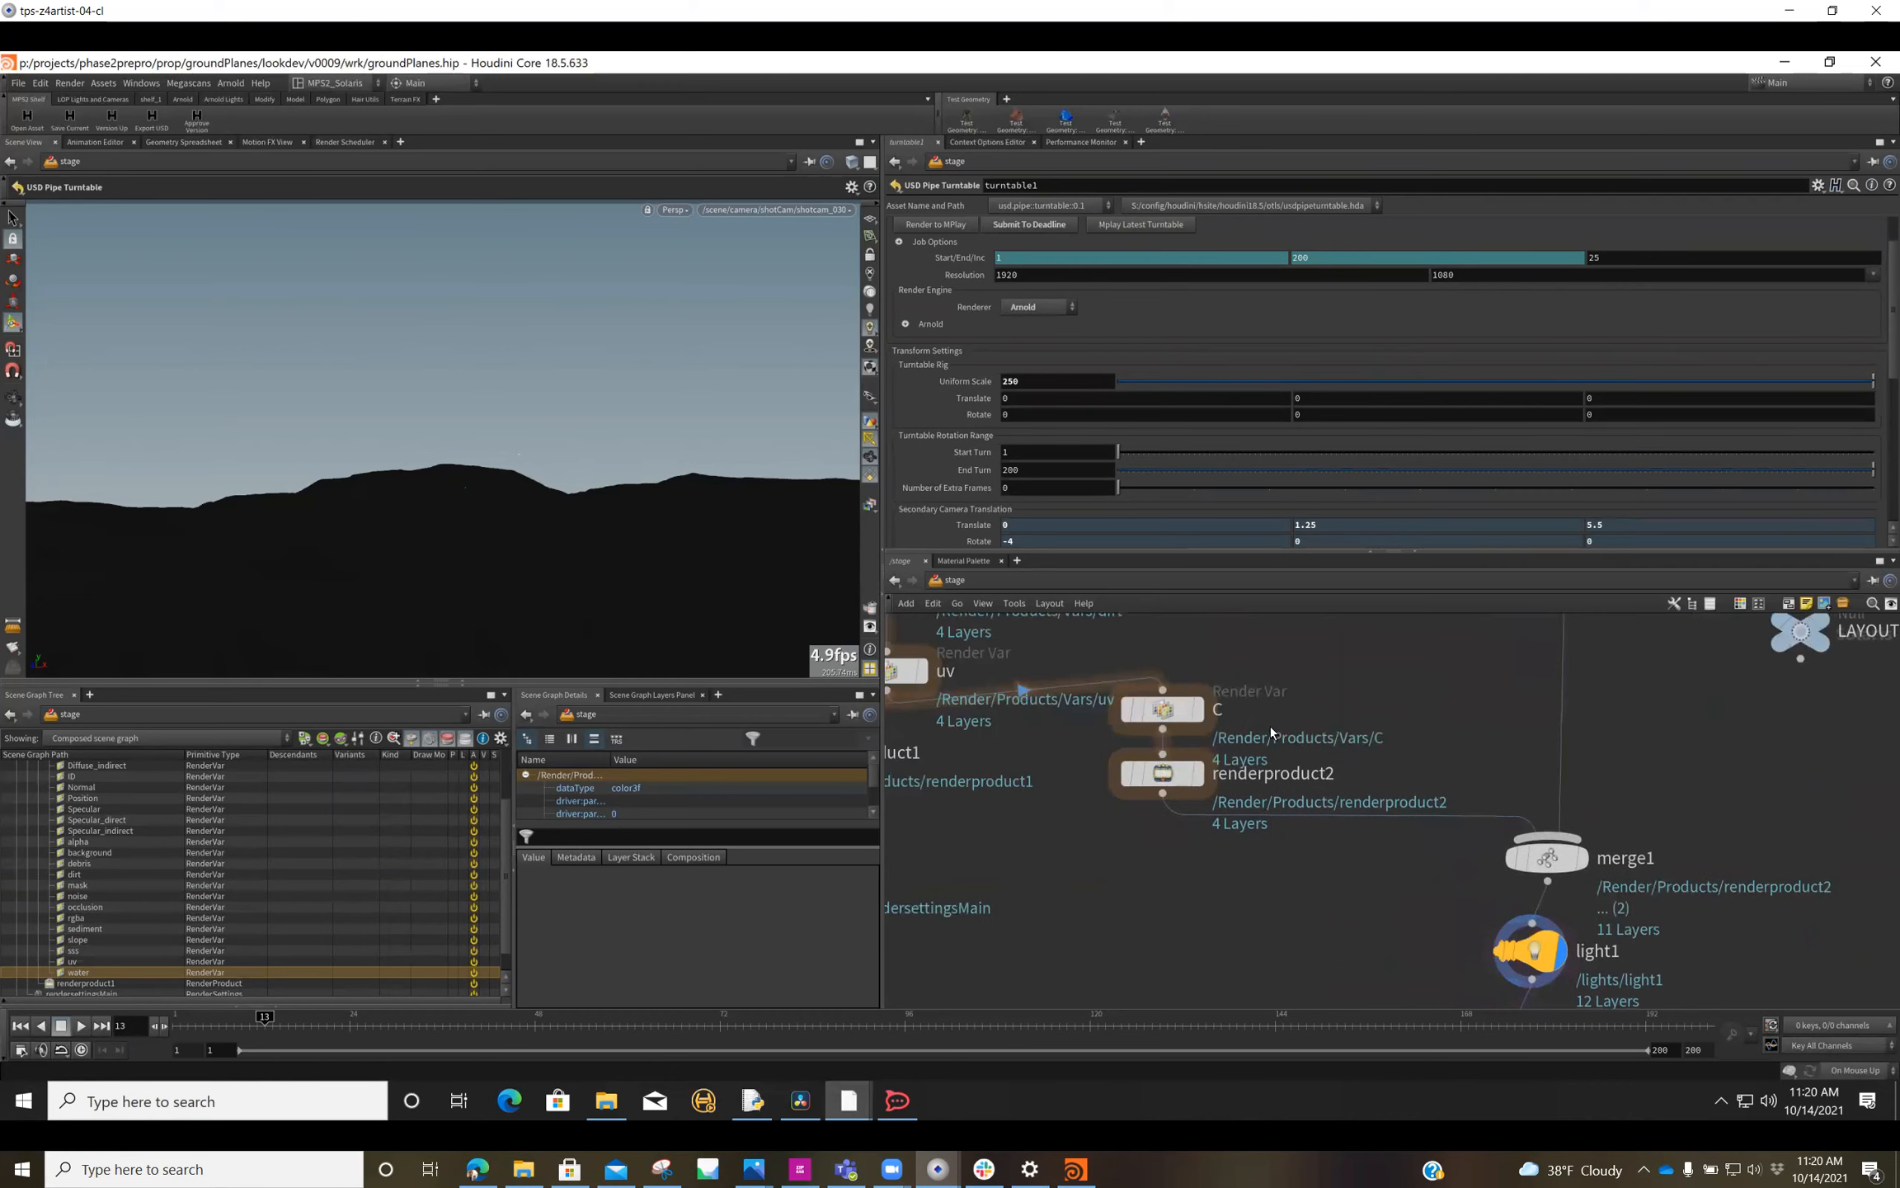
{"action": "mouse_move", "coordinate": [1183, 720]}
{"action": "left_click_drag", "start_coordinate": [1163, 773], "coordinate": [1163, 858]}
Step: Duplicate the C render var and insert the copy on the wire between C and renderproduct2
{"action": "left_click", "coordinate": [1163, 716]}
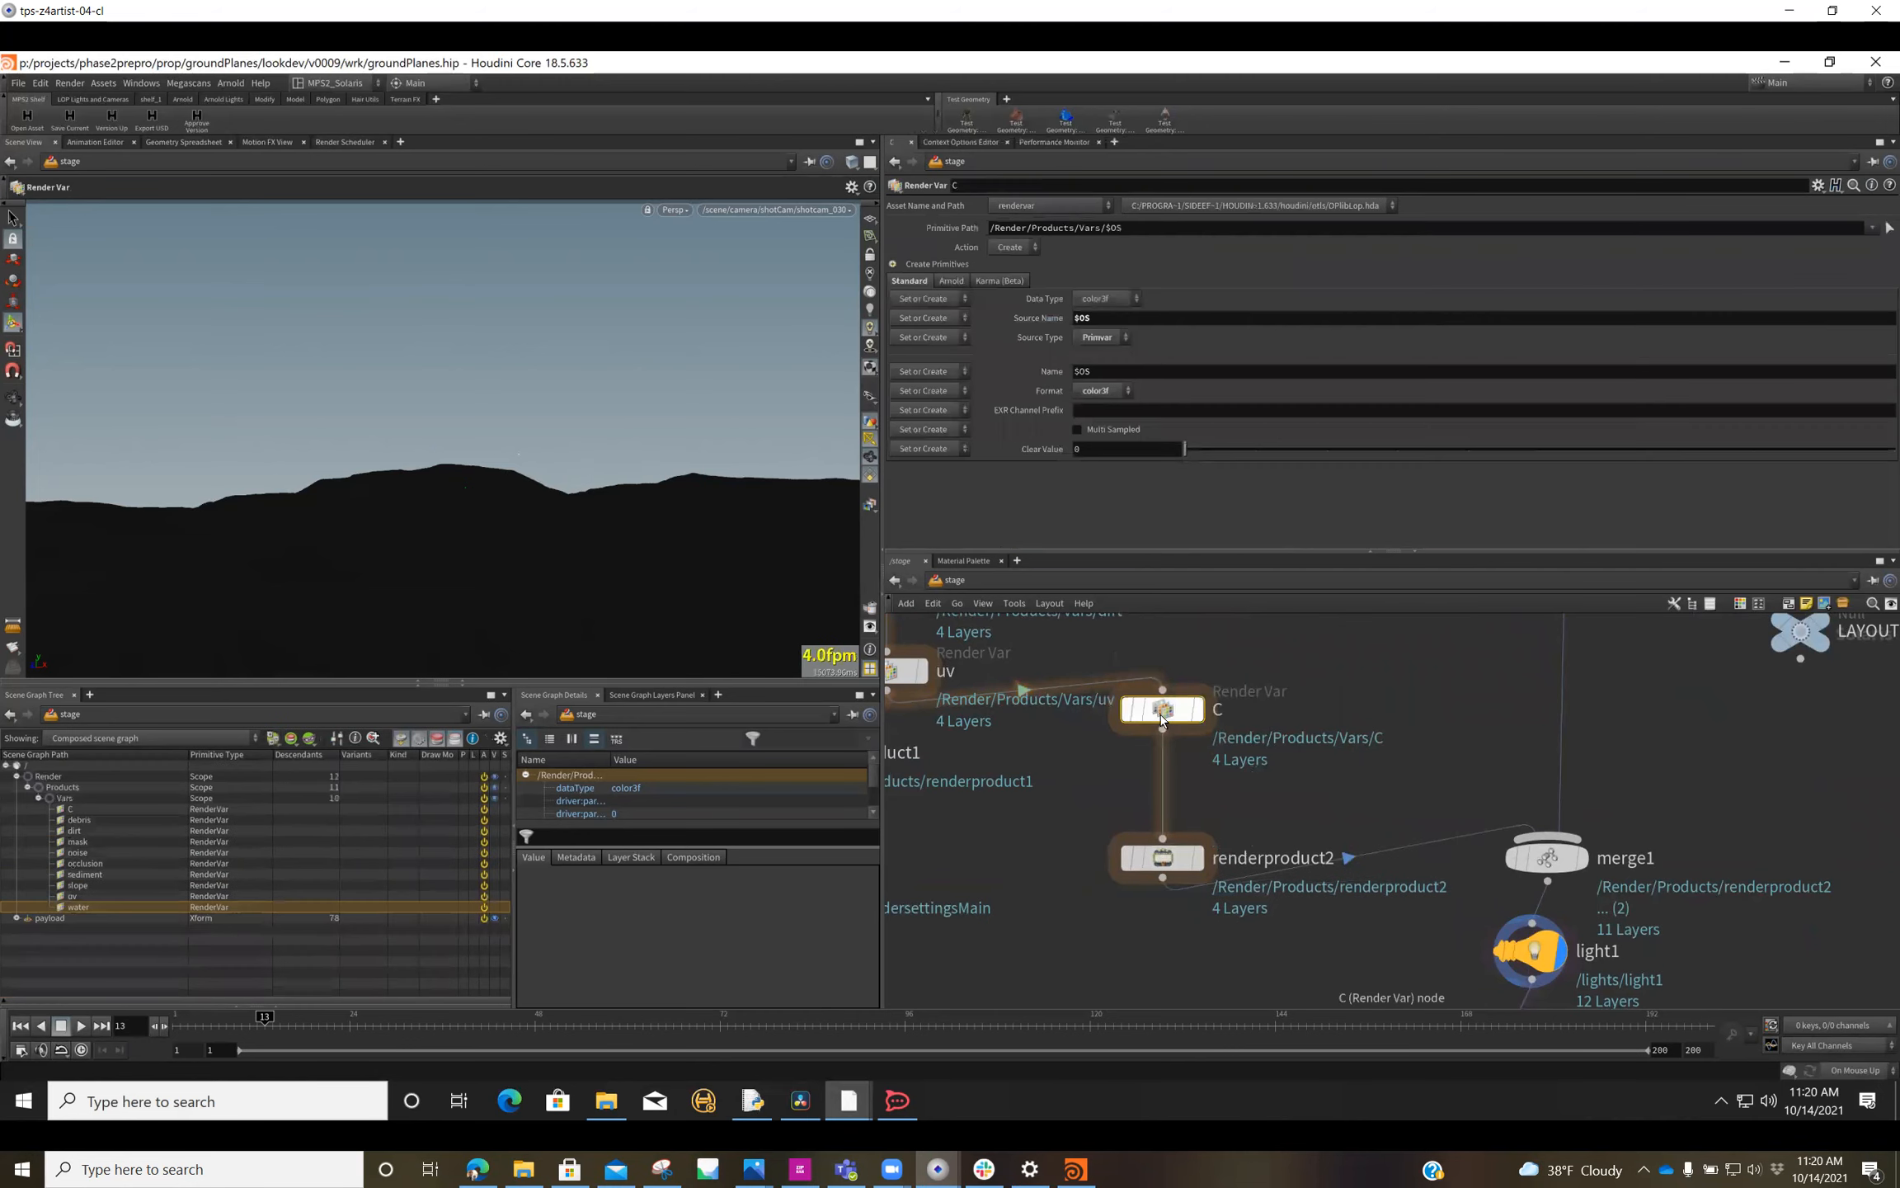
{"action": "key", "text": "ctrl+v"}
{"action": "left_click_drag", "start_coordinate": [1196, 753], "coordinate": [1171, 796]}
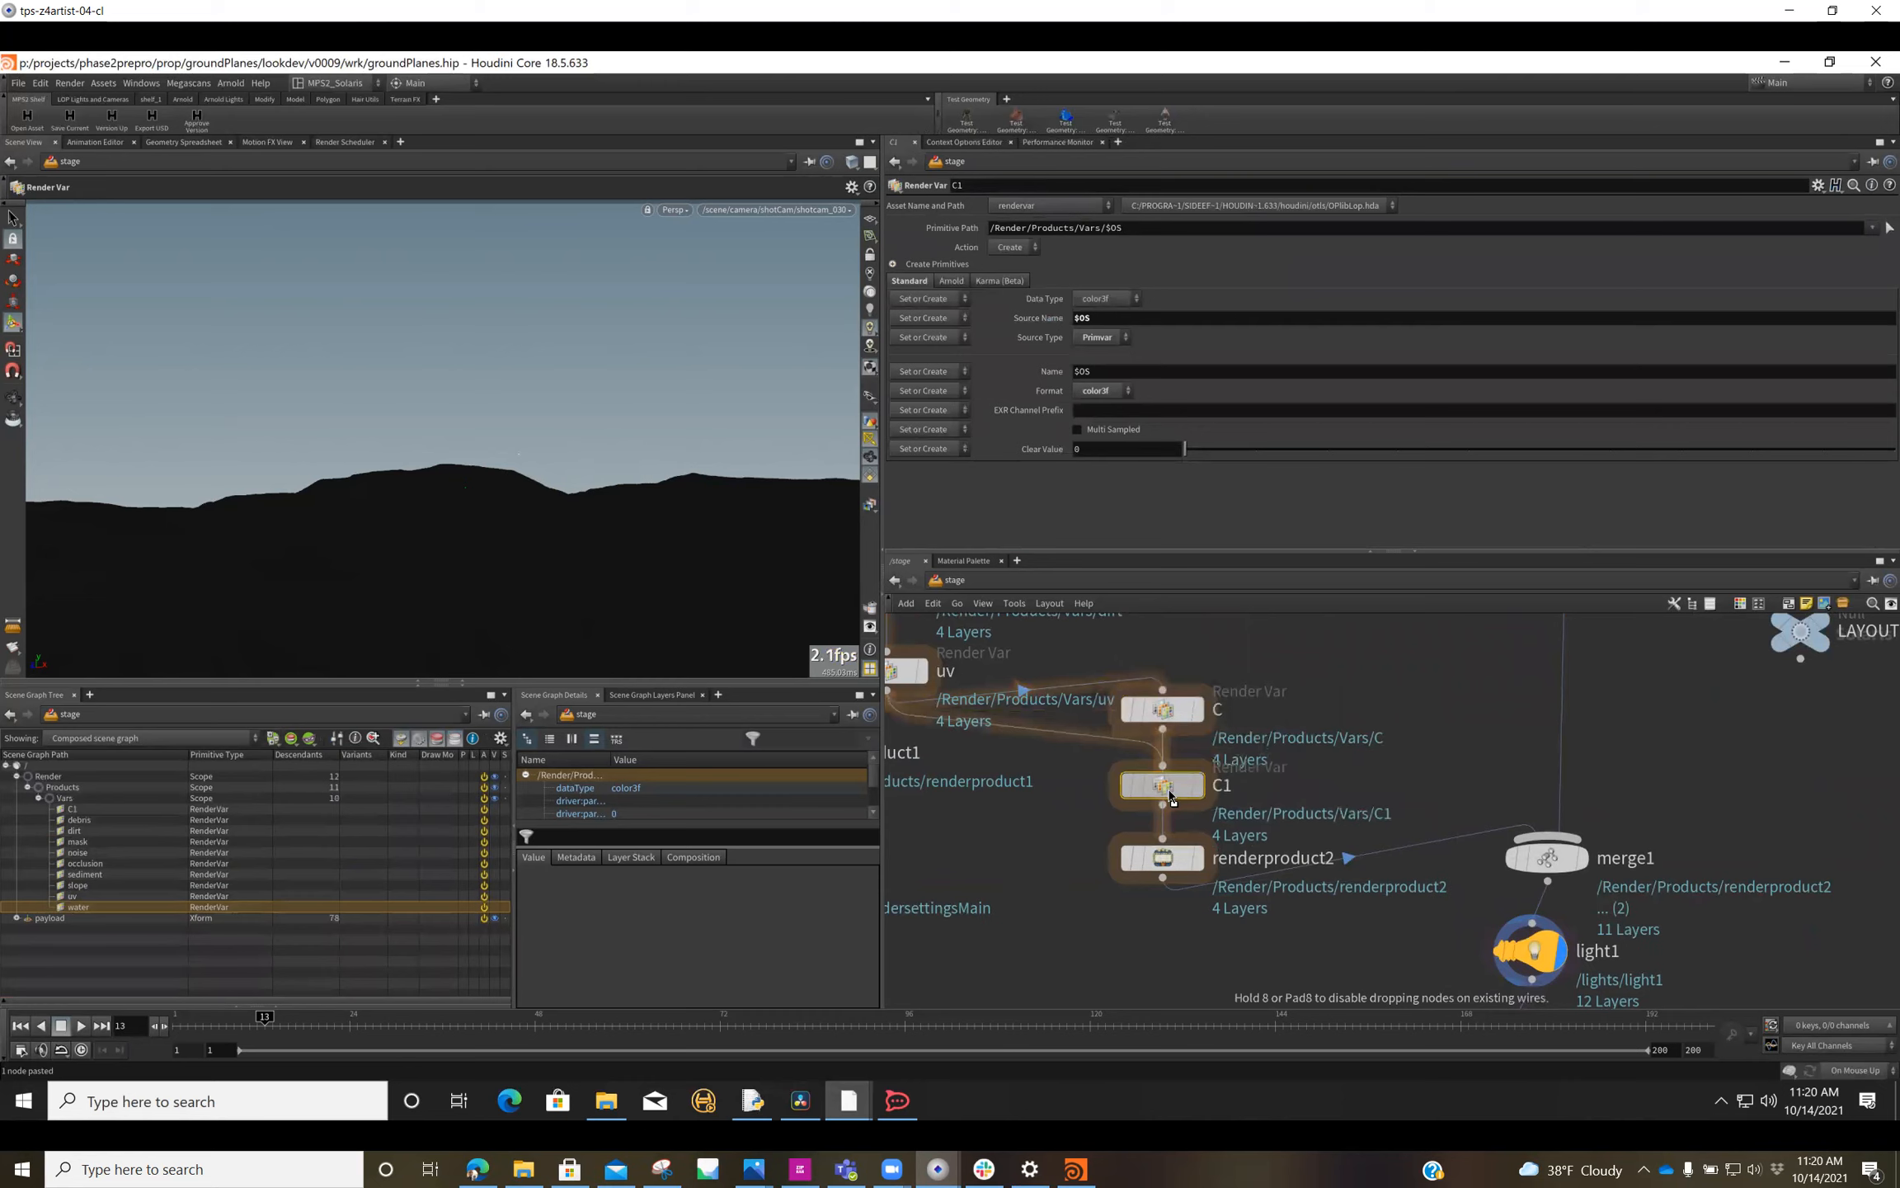
Step: Set the C render var's Source Type to LPE and its Source Name to C.*
{"action": "left_click", "coordinate": [1163, 709]}
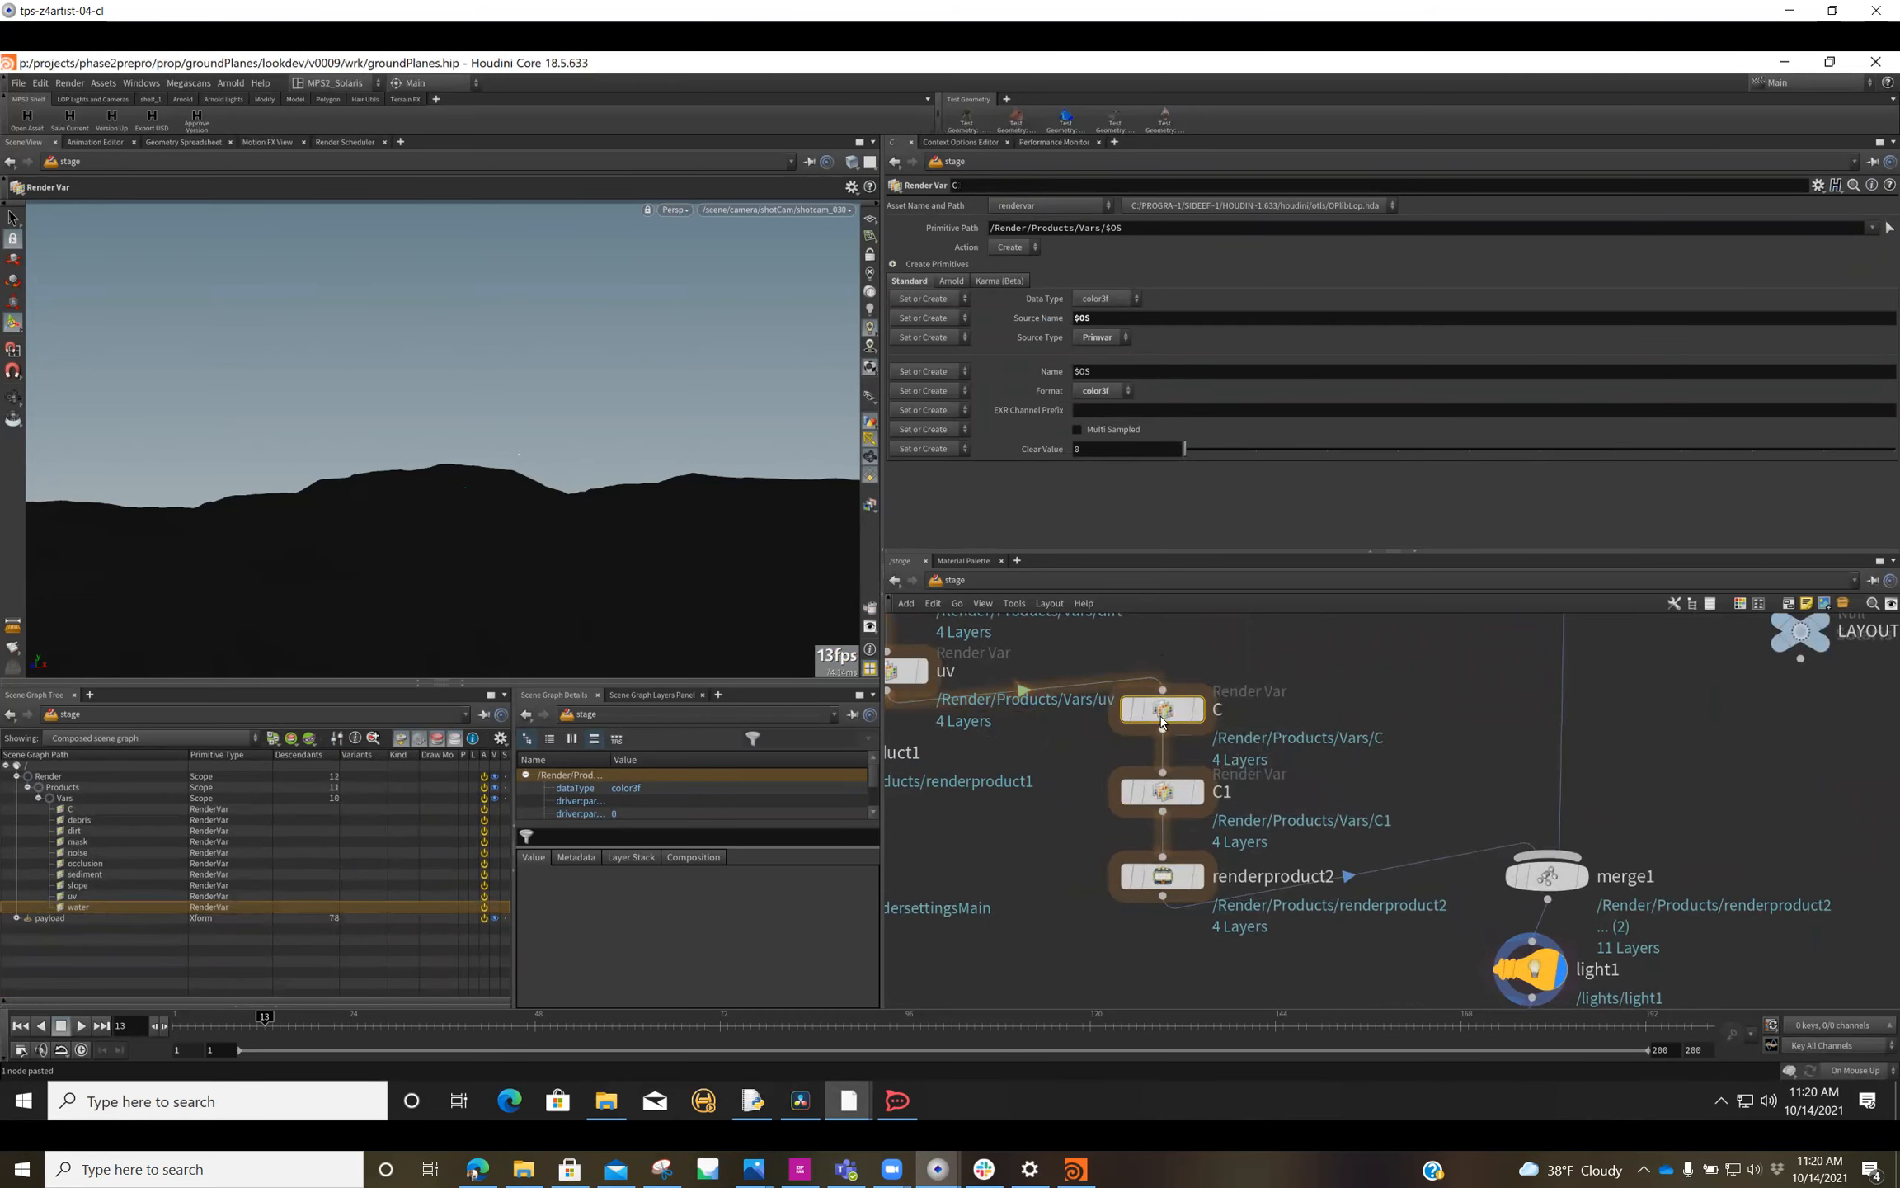
{"action": "left_click", "coordinate": [1097, 338]}
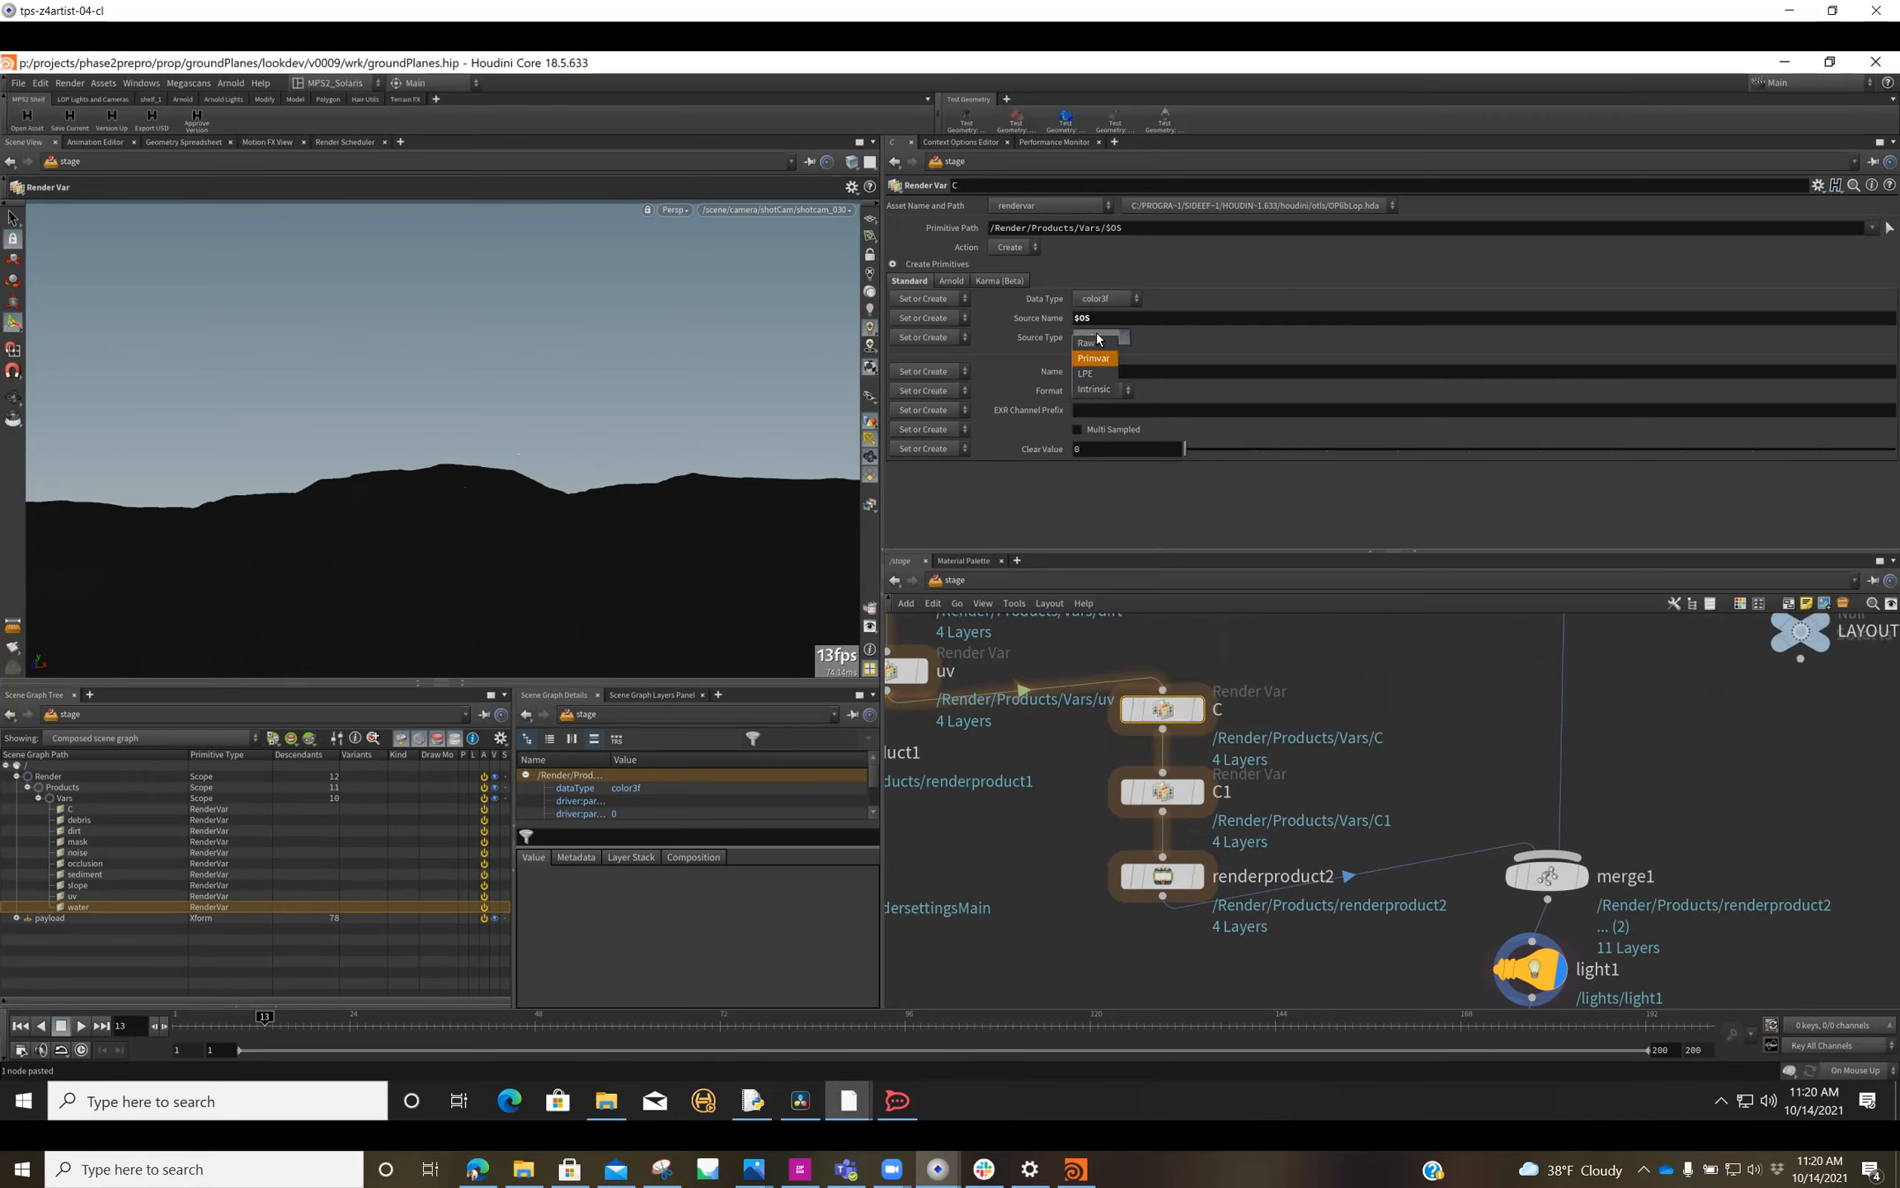
{"action": "left_click", "coordinate": [1109, 342]}
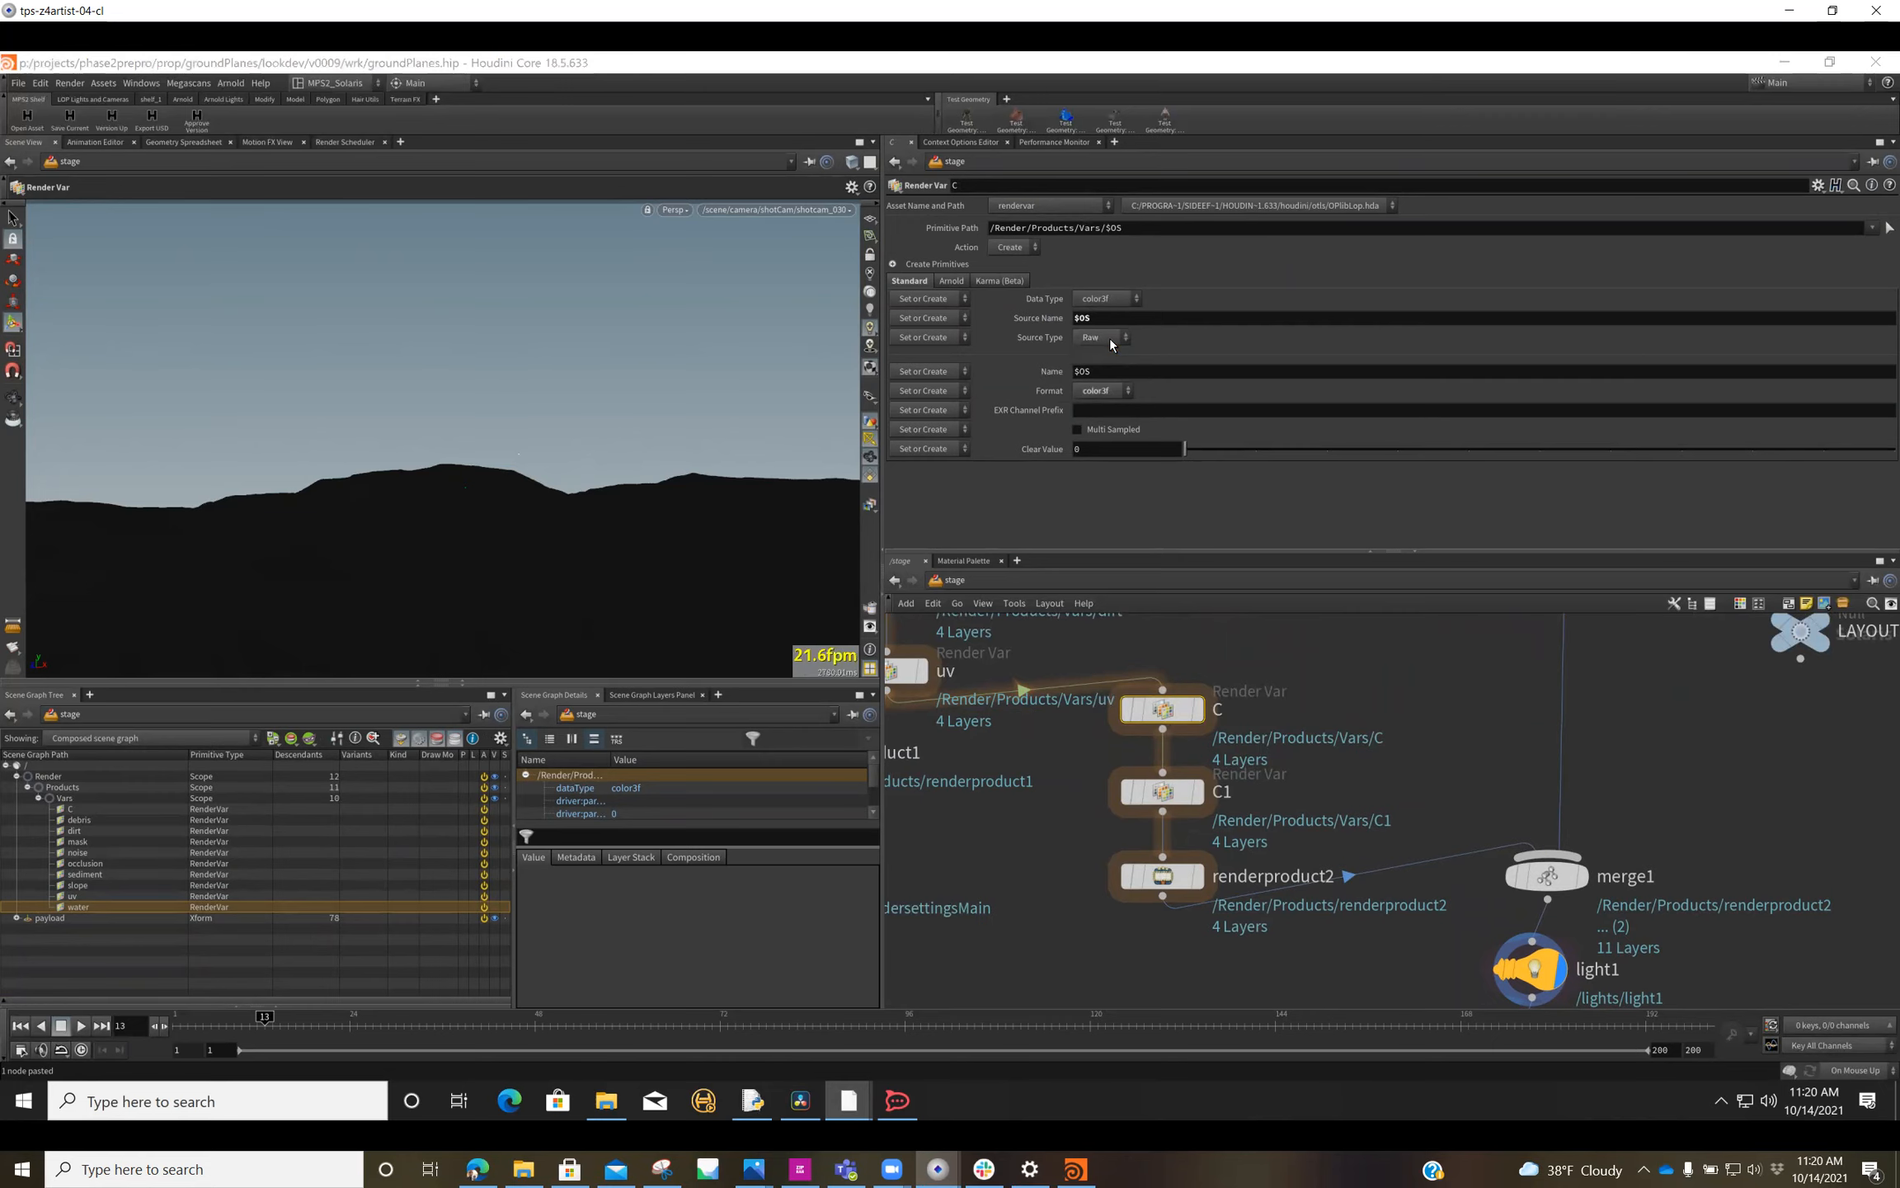
{"action": "left_click", "coordinate": [1105, 340]}
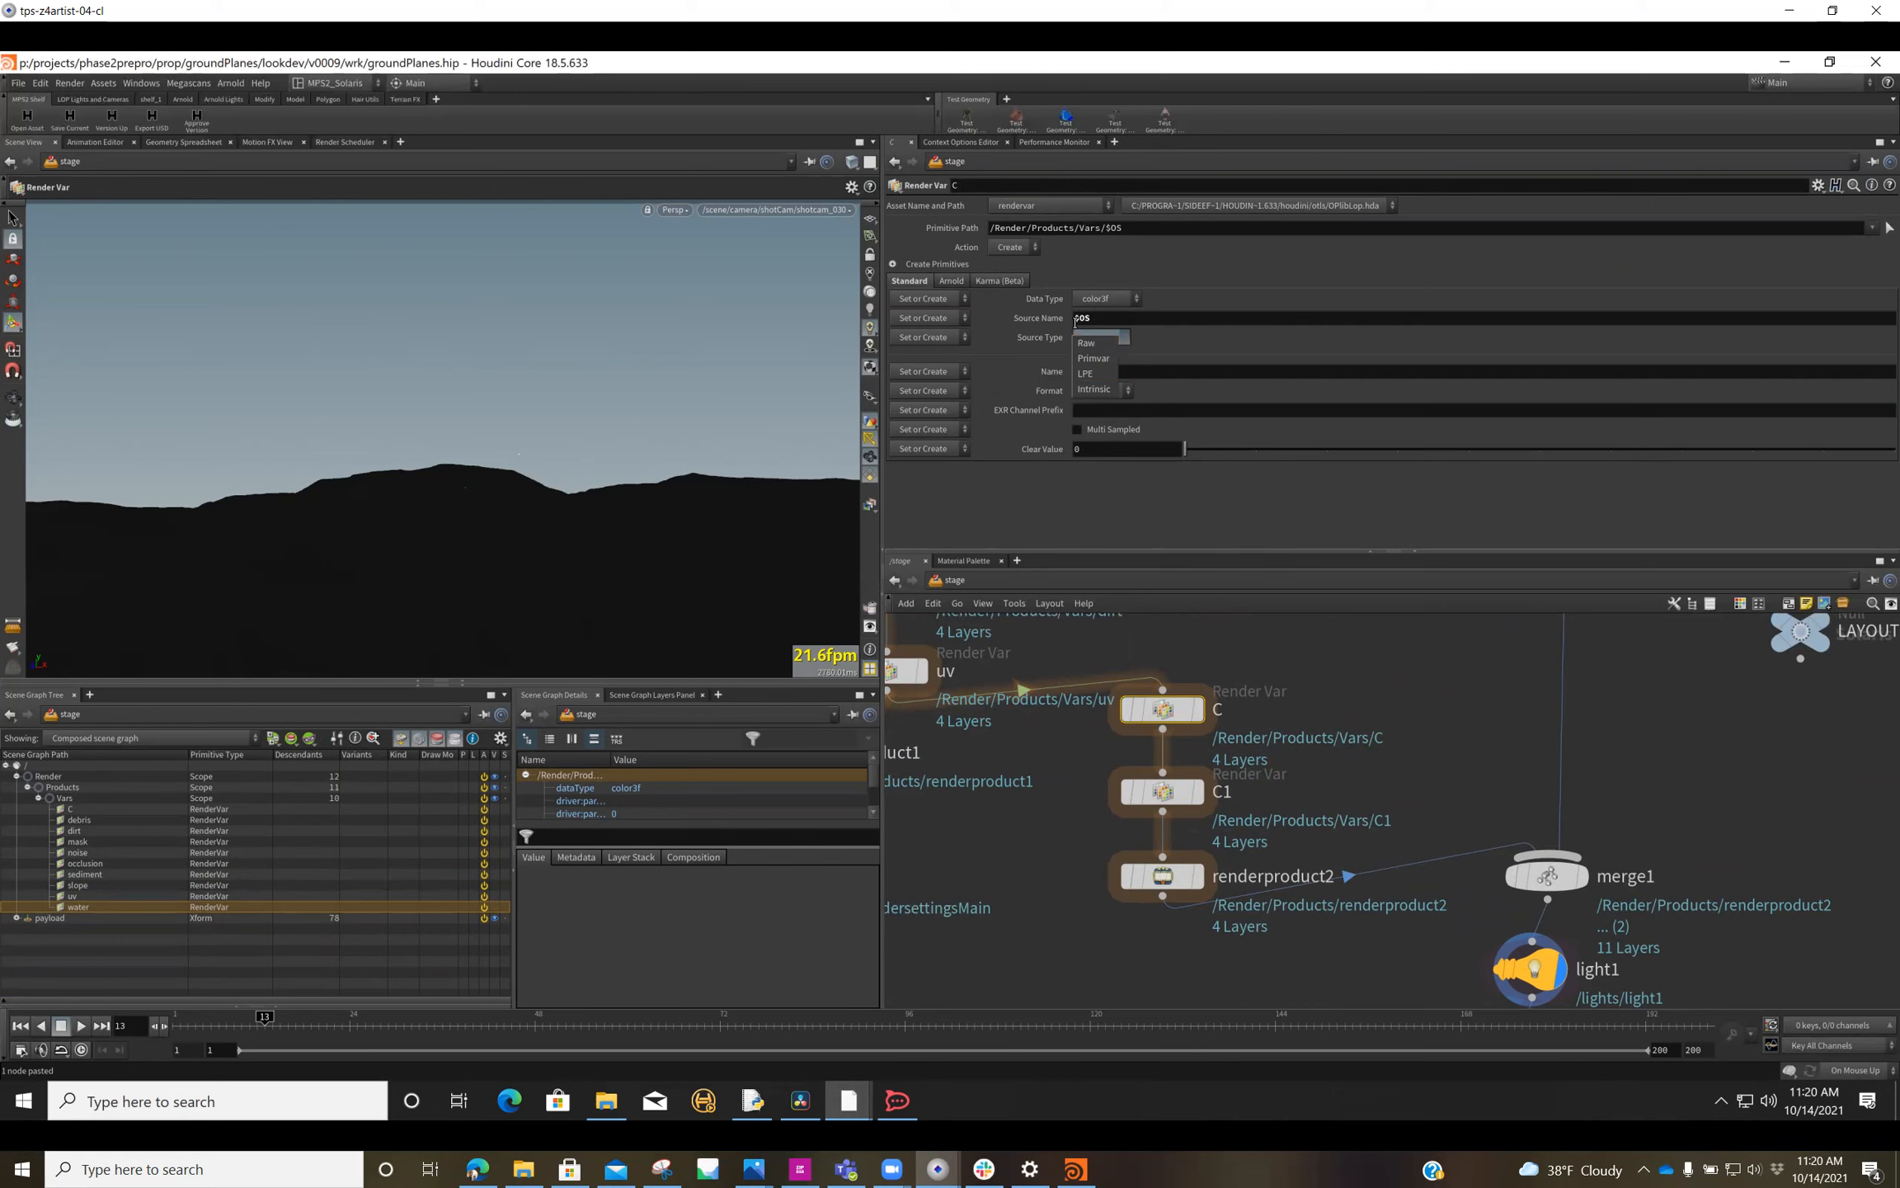
{"action": "left_click", "coordinate": [1096, 376]}
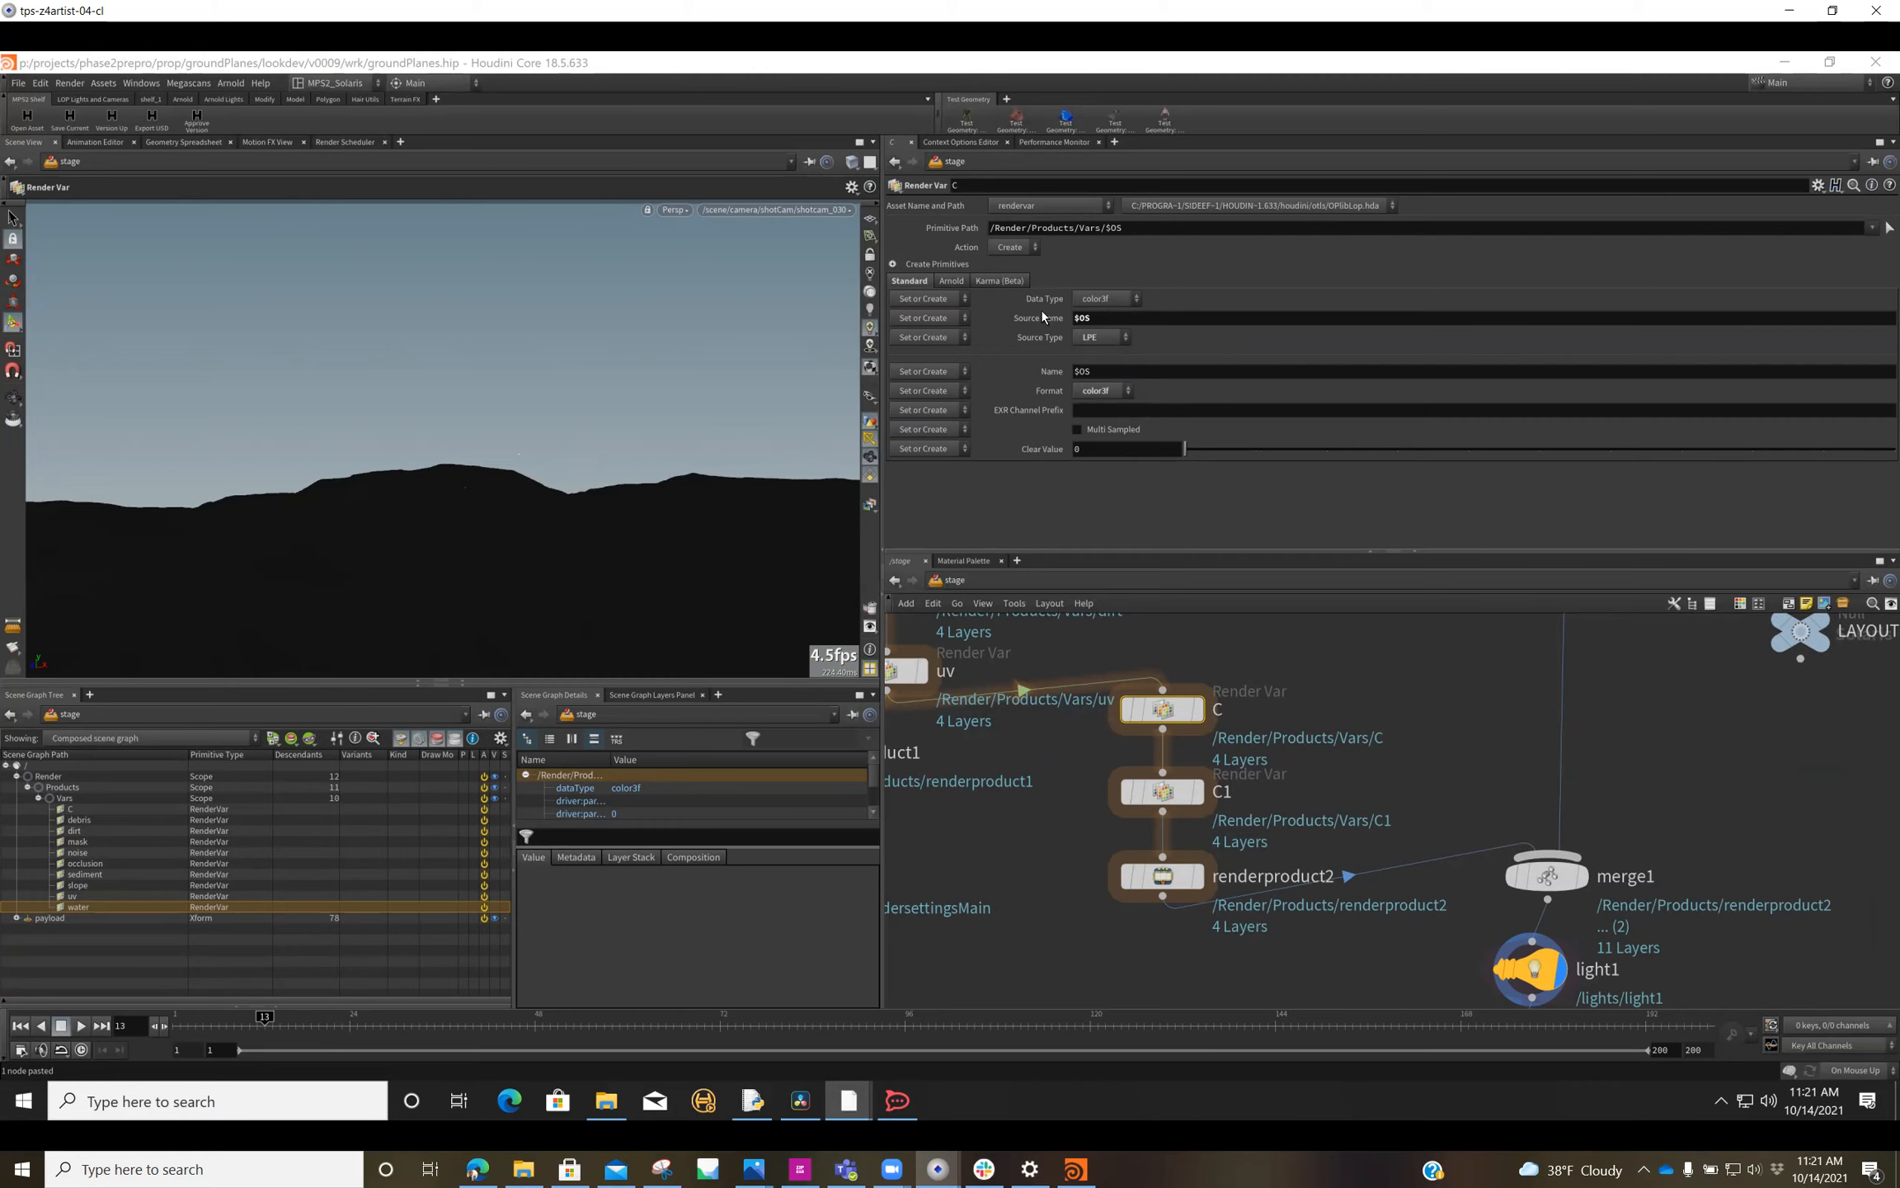
{"action": "left_click", "coordinate": [1111, 319]}
{"action": "type", "text": "C"}
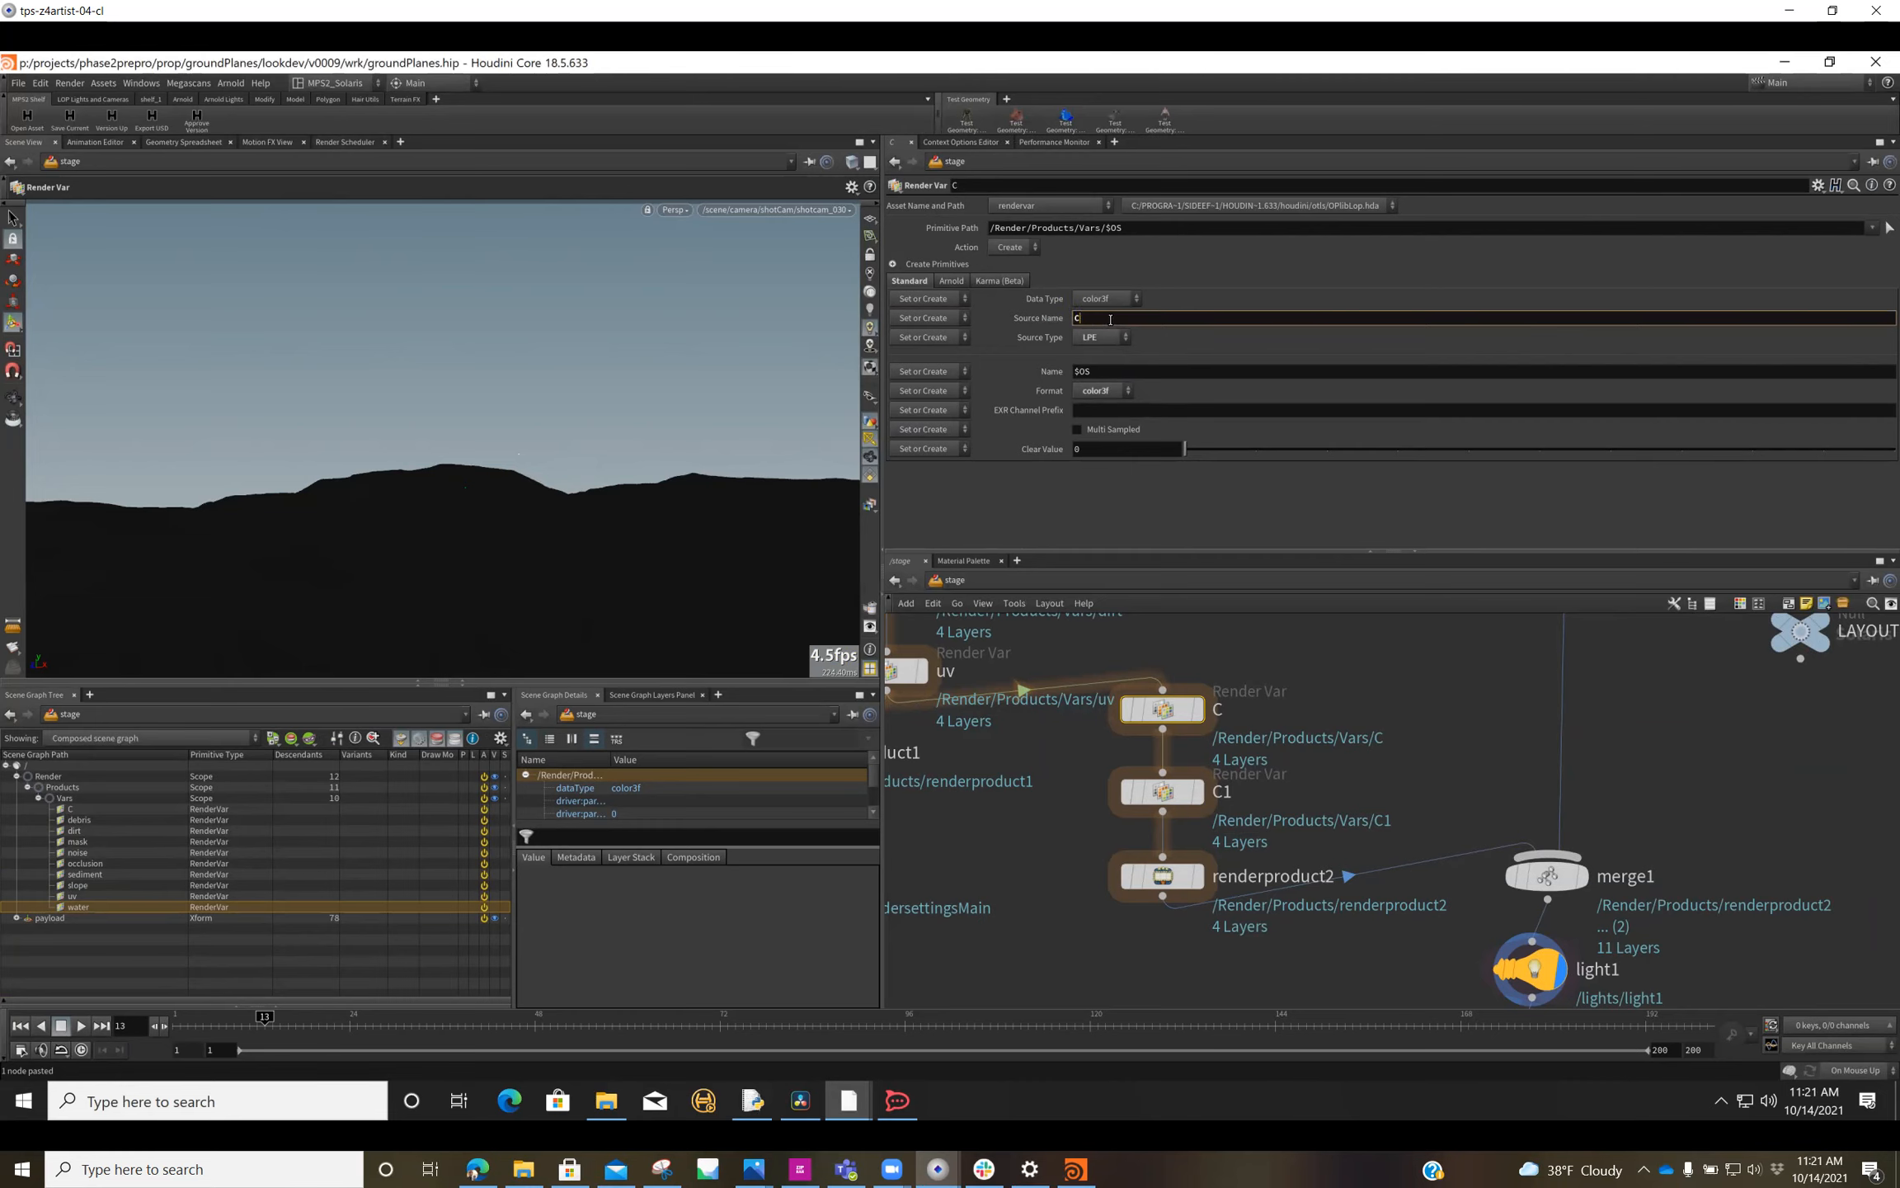
{"action": "key", "text": "Return"}
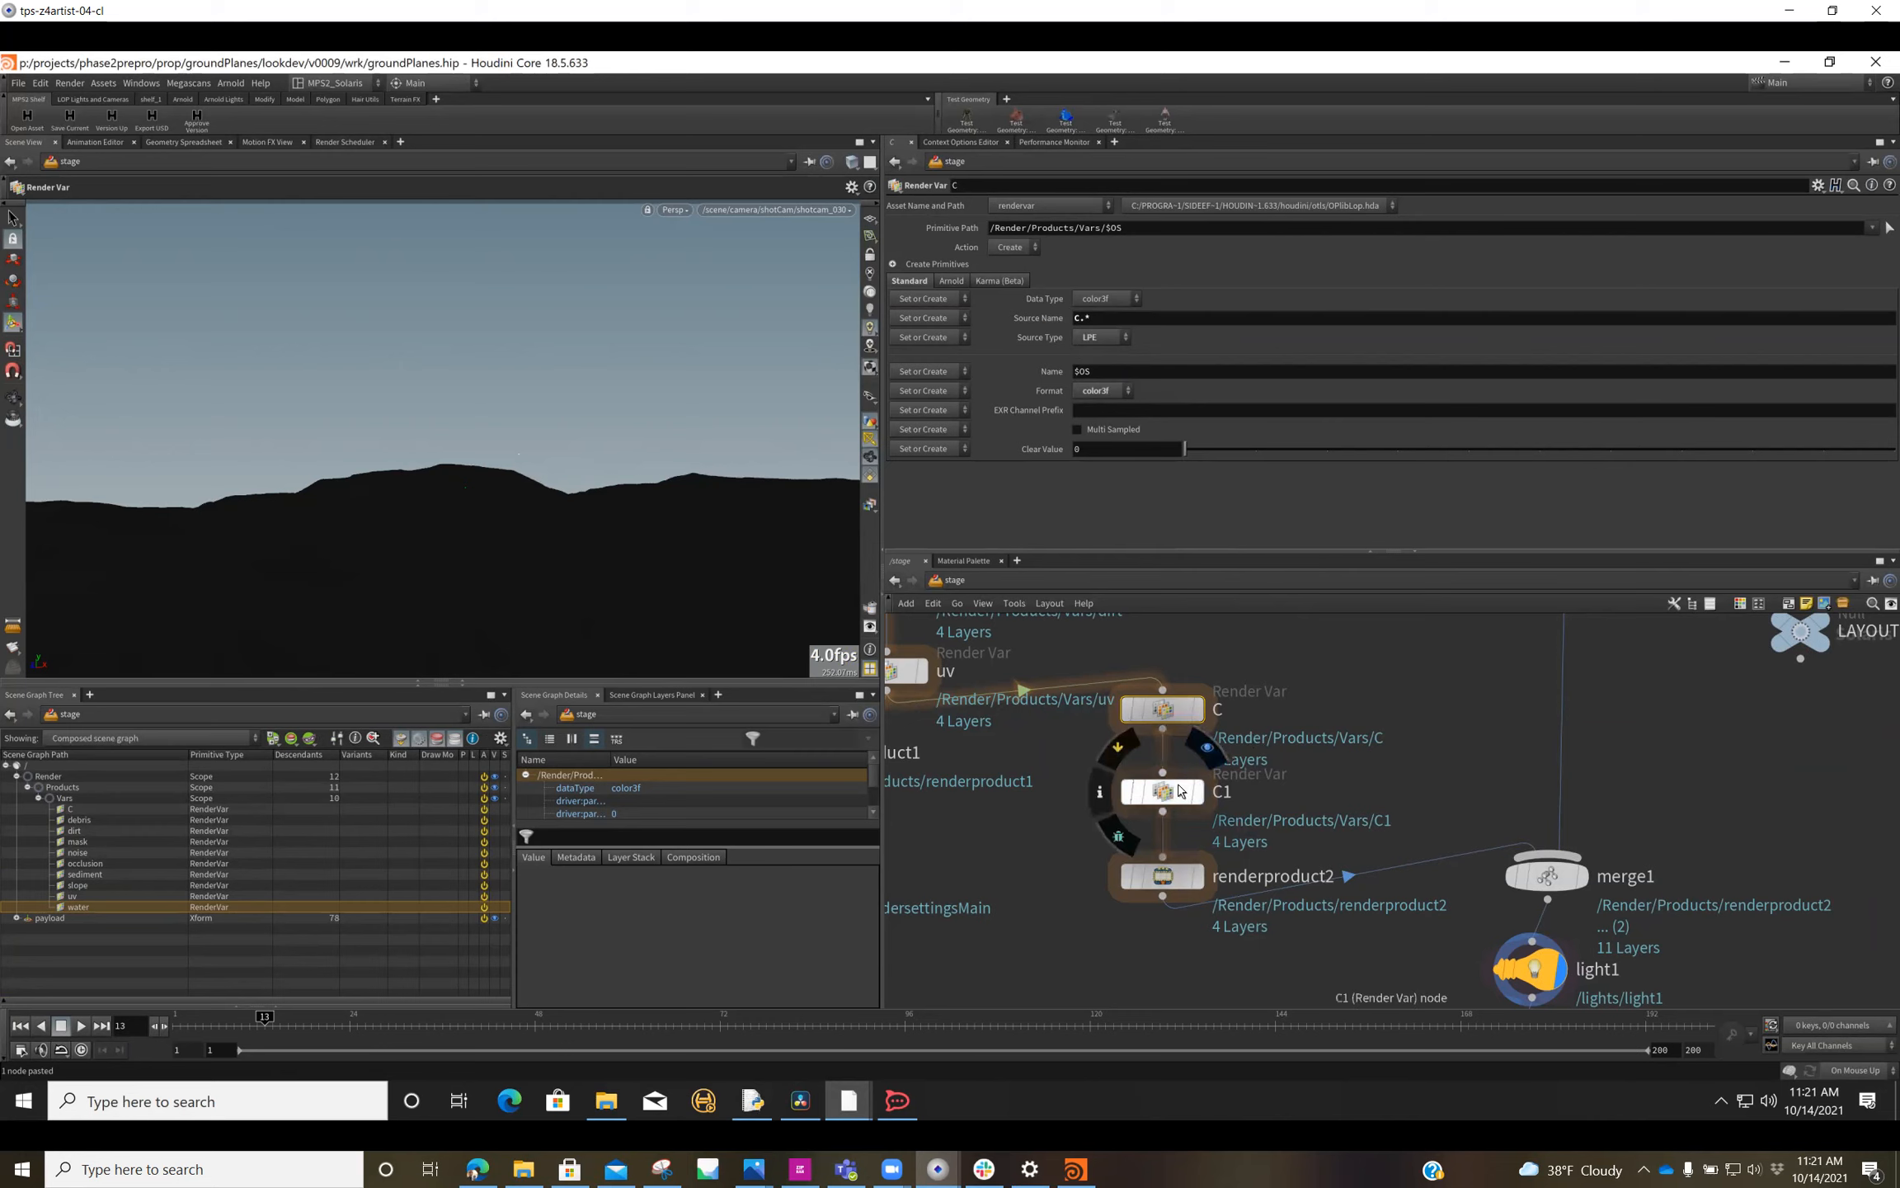
Step: Remove the duplicated C1 render var from the chain, leaving C wired directly to renderproduct2
{"action": "left_click", "coordinate": [1180, 790]}
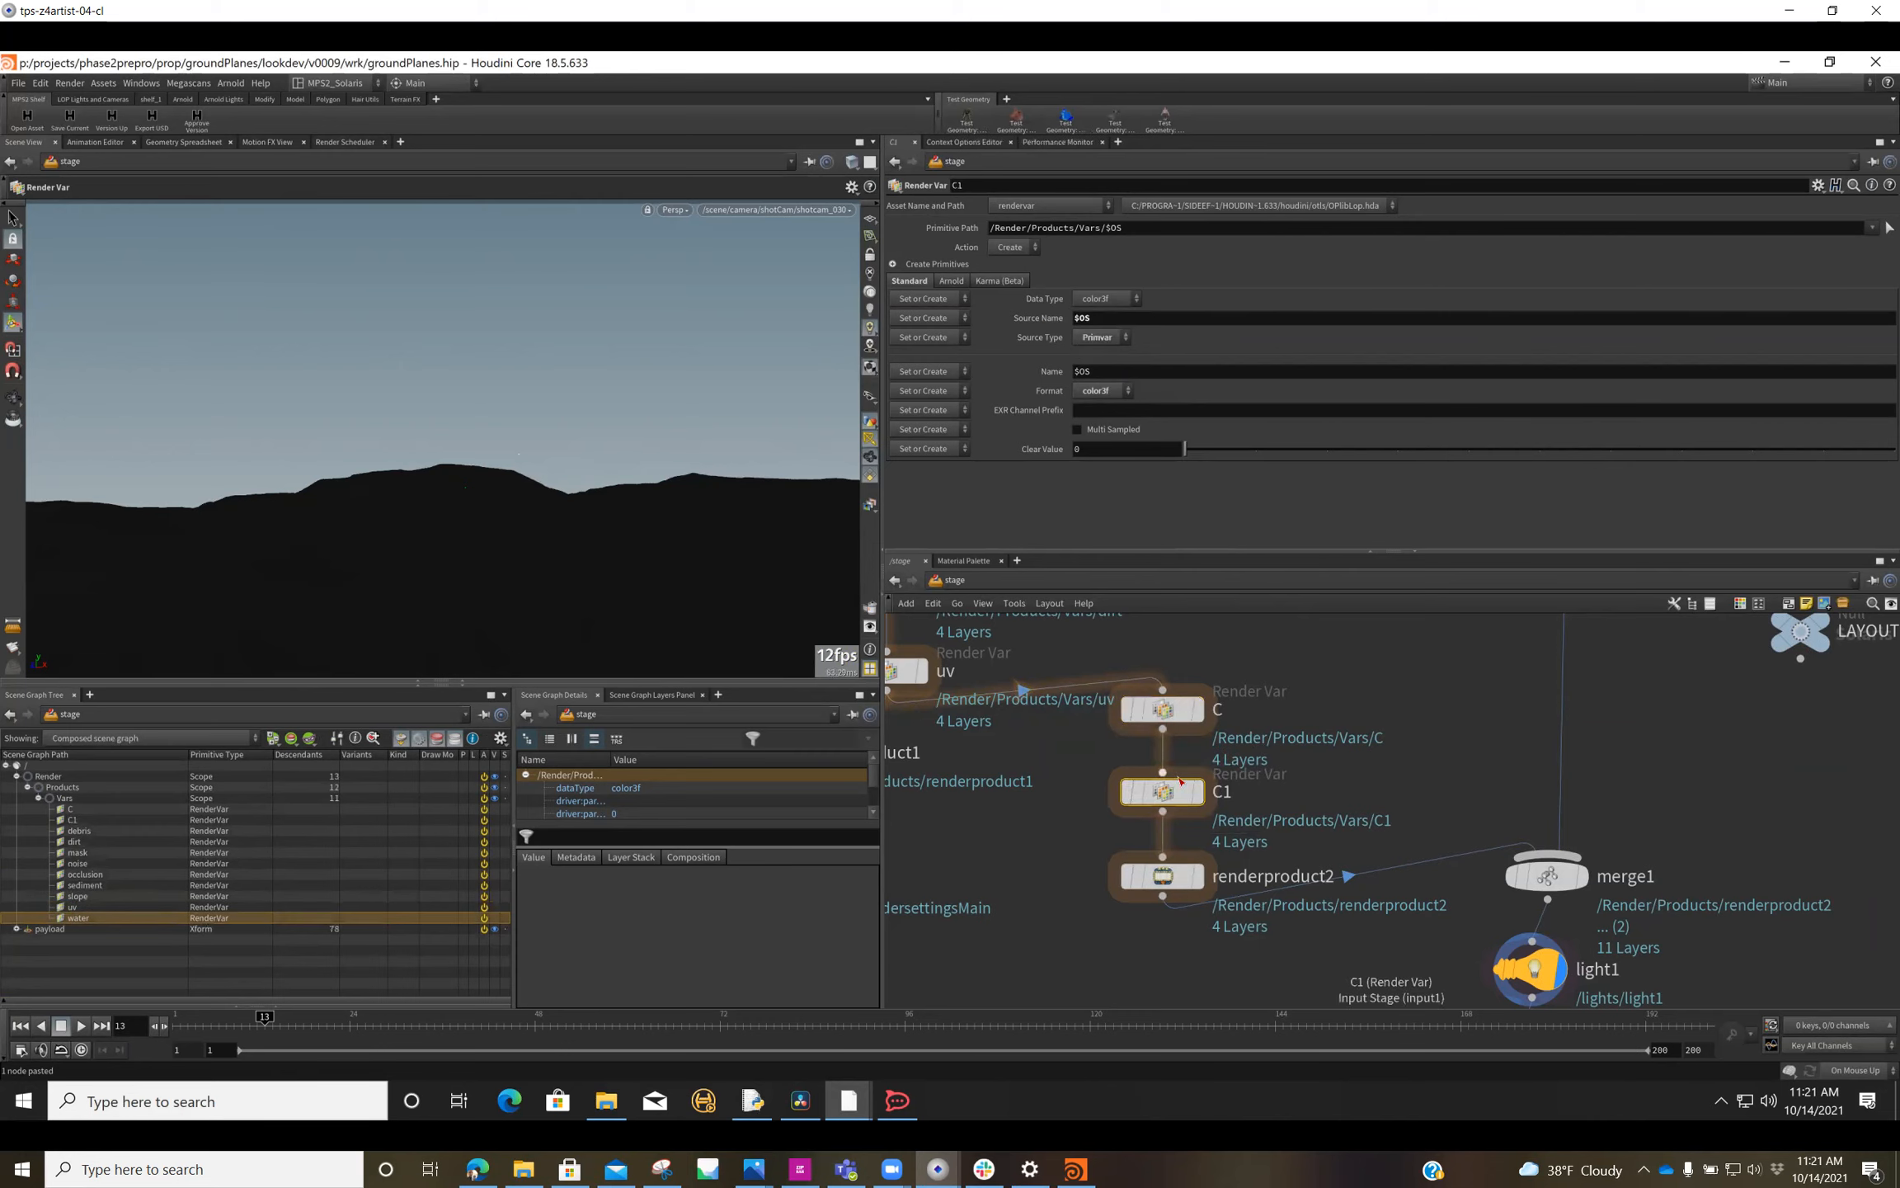
{"action": "left_click", "coordinate": [1181, 779]}
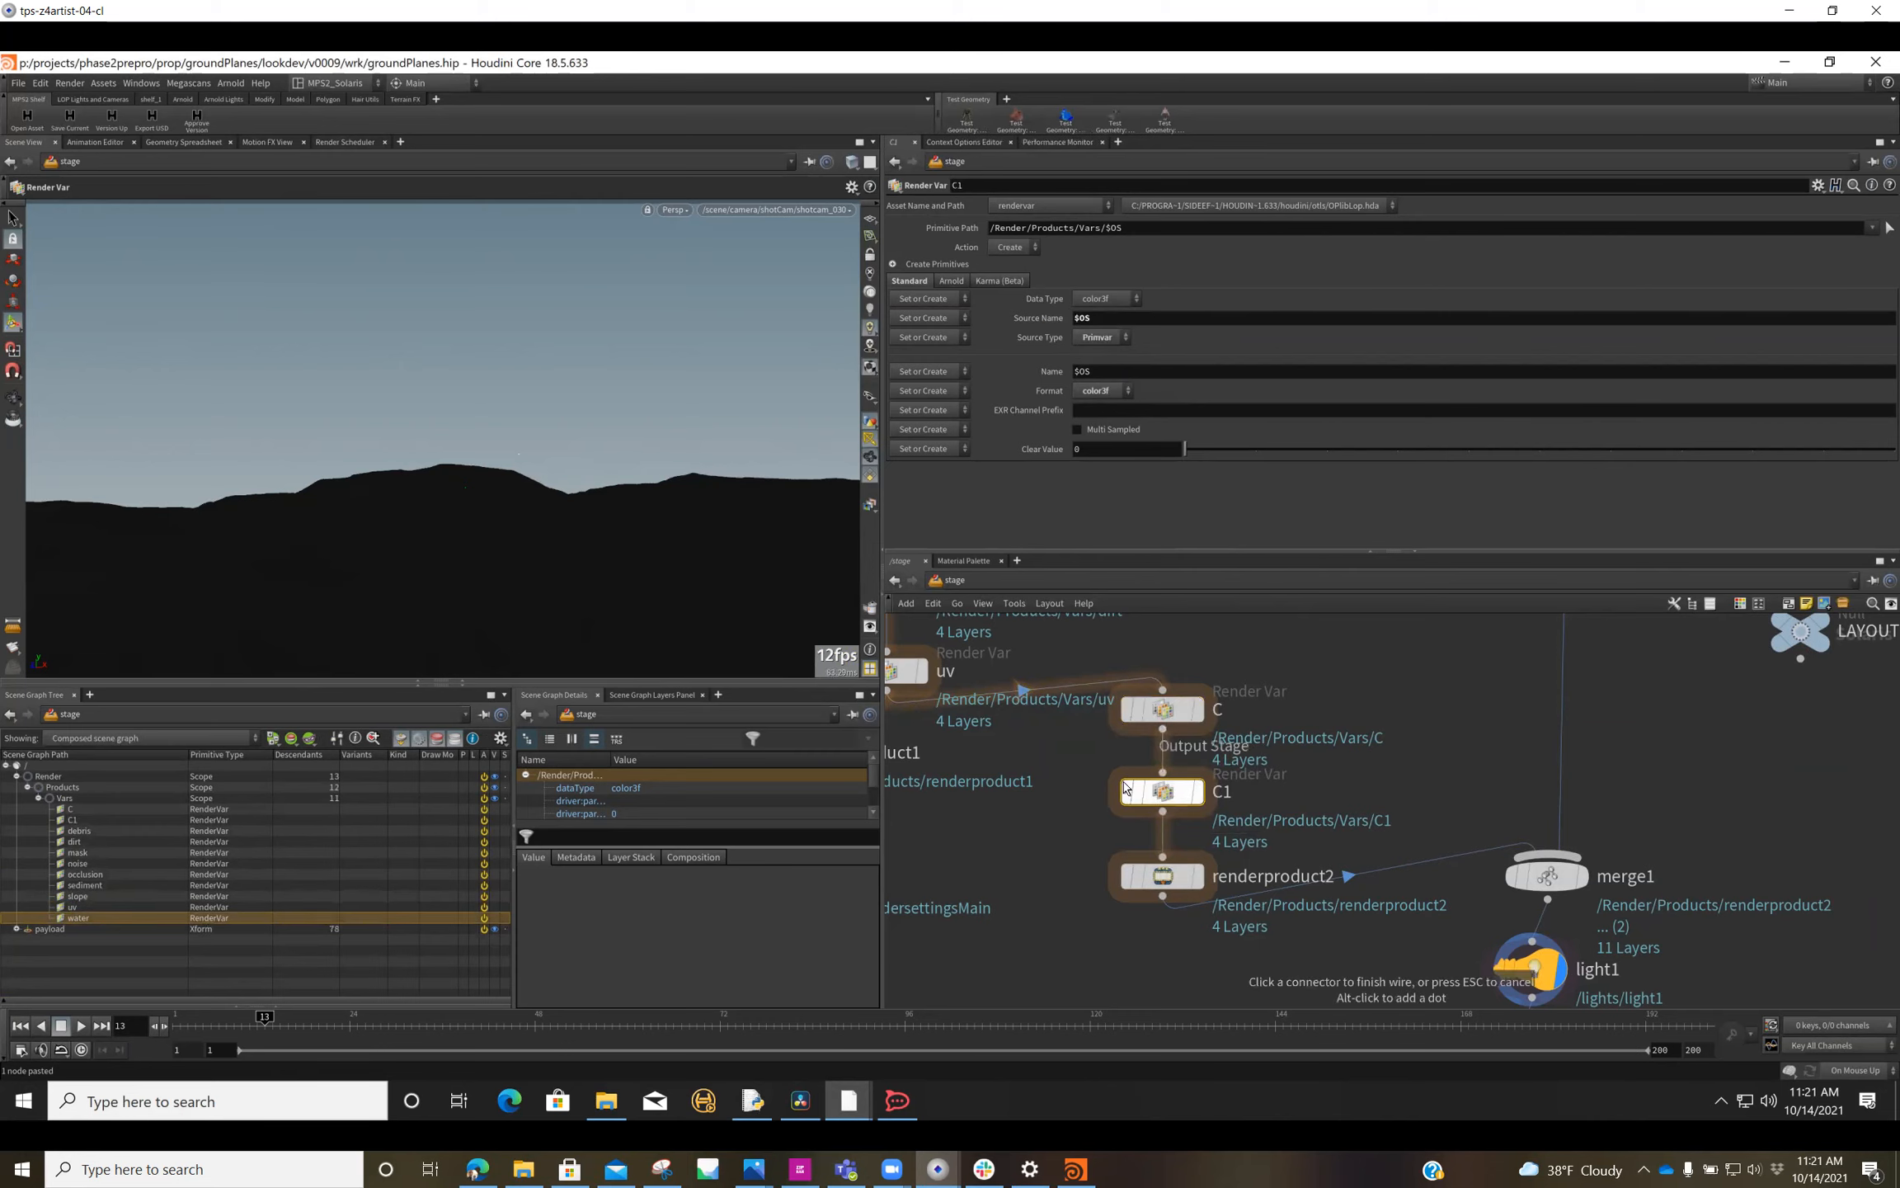
{"action": "left_click", "coordinate": [1160, 845]}
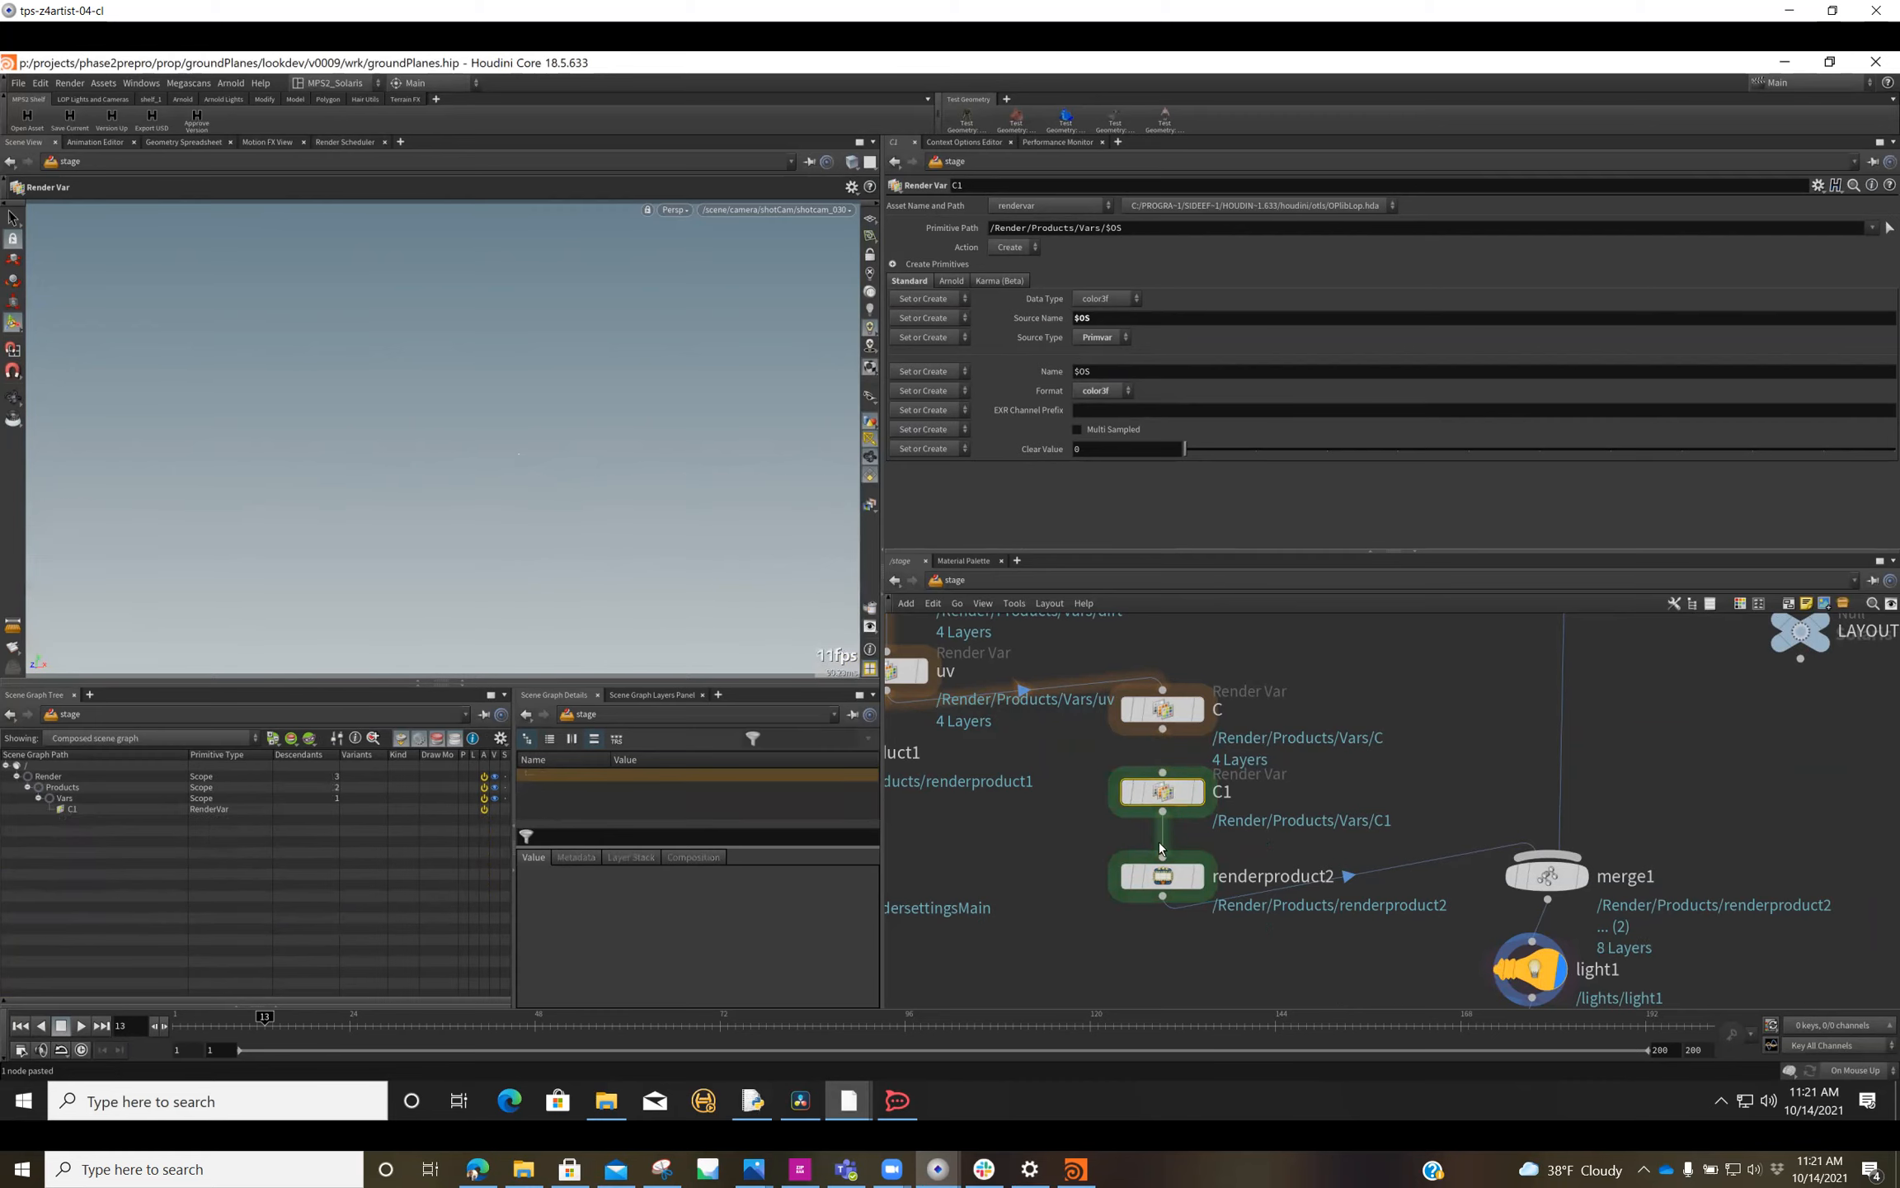
{"action": "left_click_drag", "start_coordinate": [1163, 729], "coordinate": [1163, 771]}
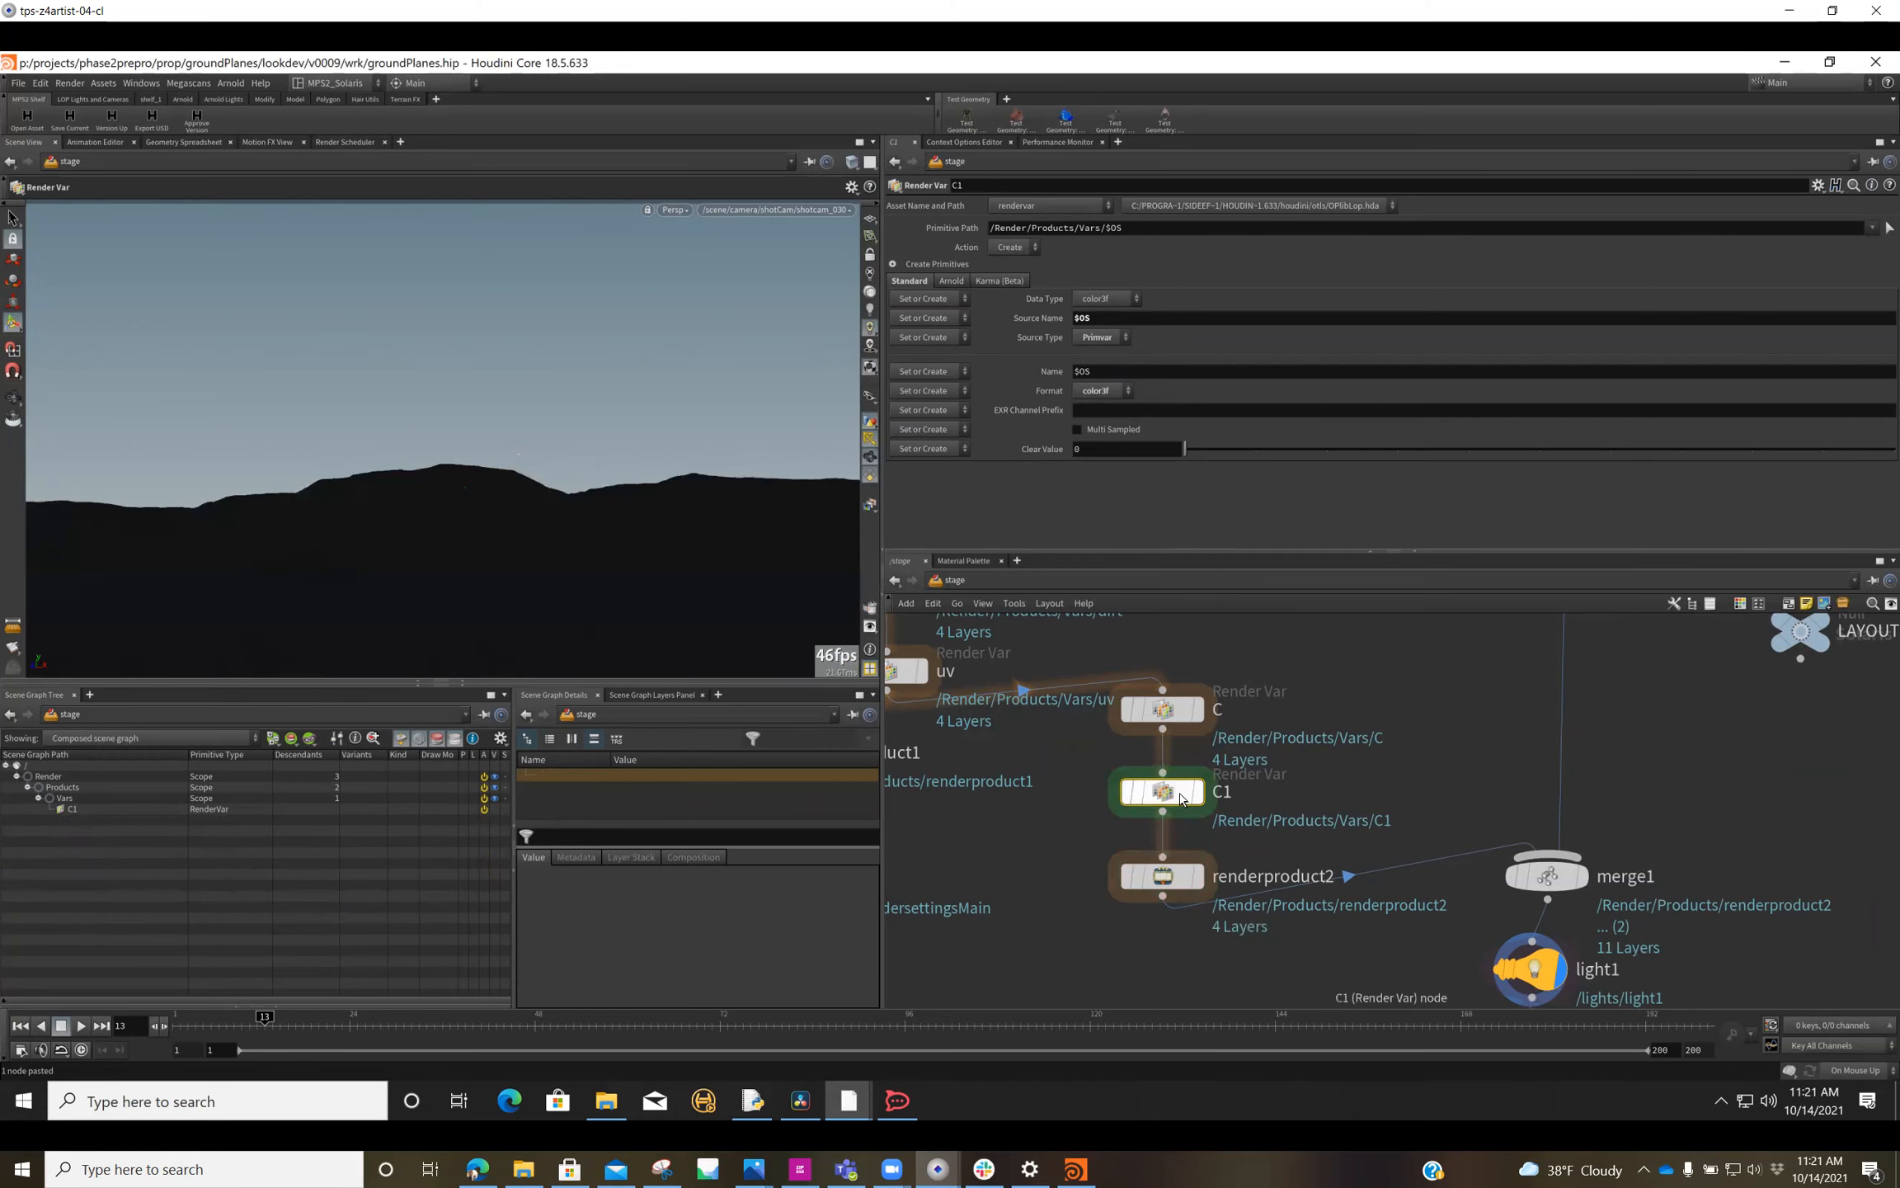
{"action": "mouse_move", "coordinate": [1181, 797]}
{"action": "key", "text": "Delete"}
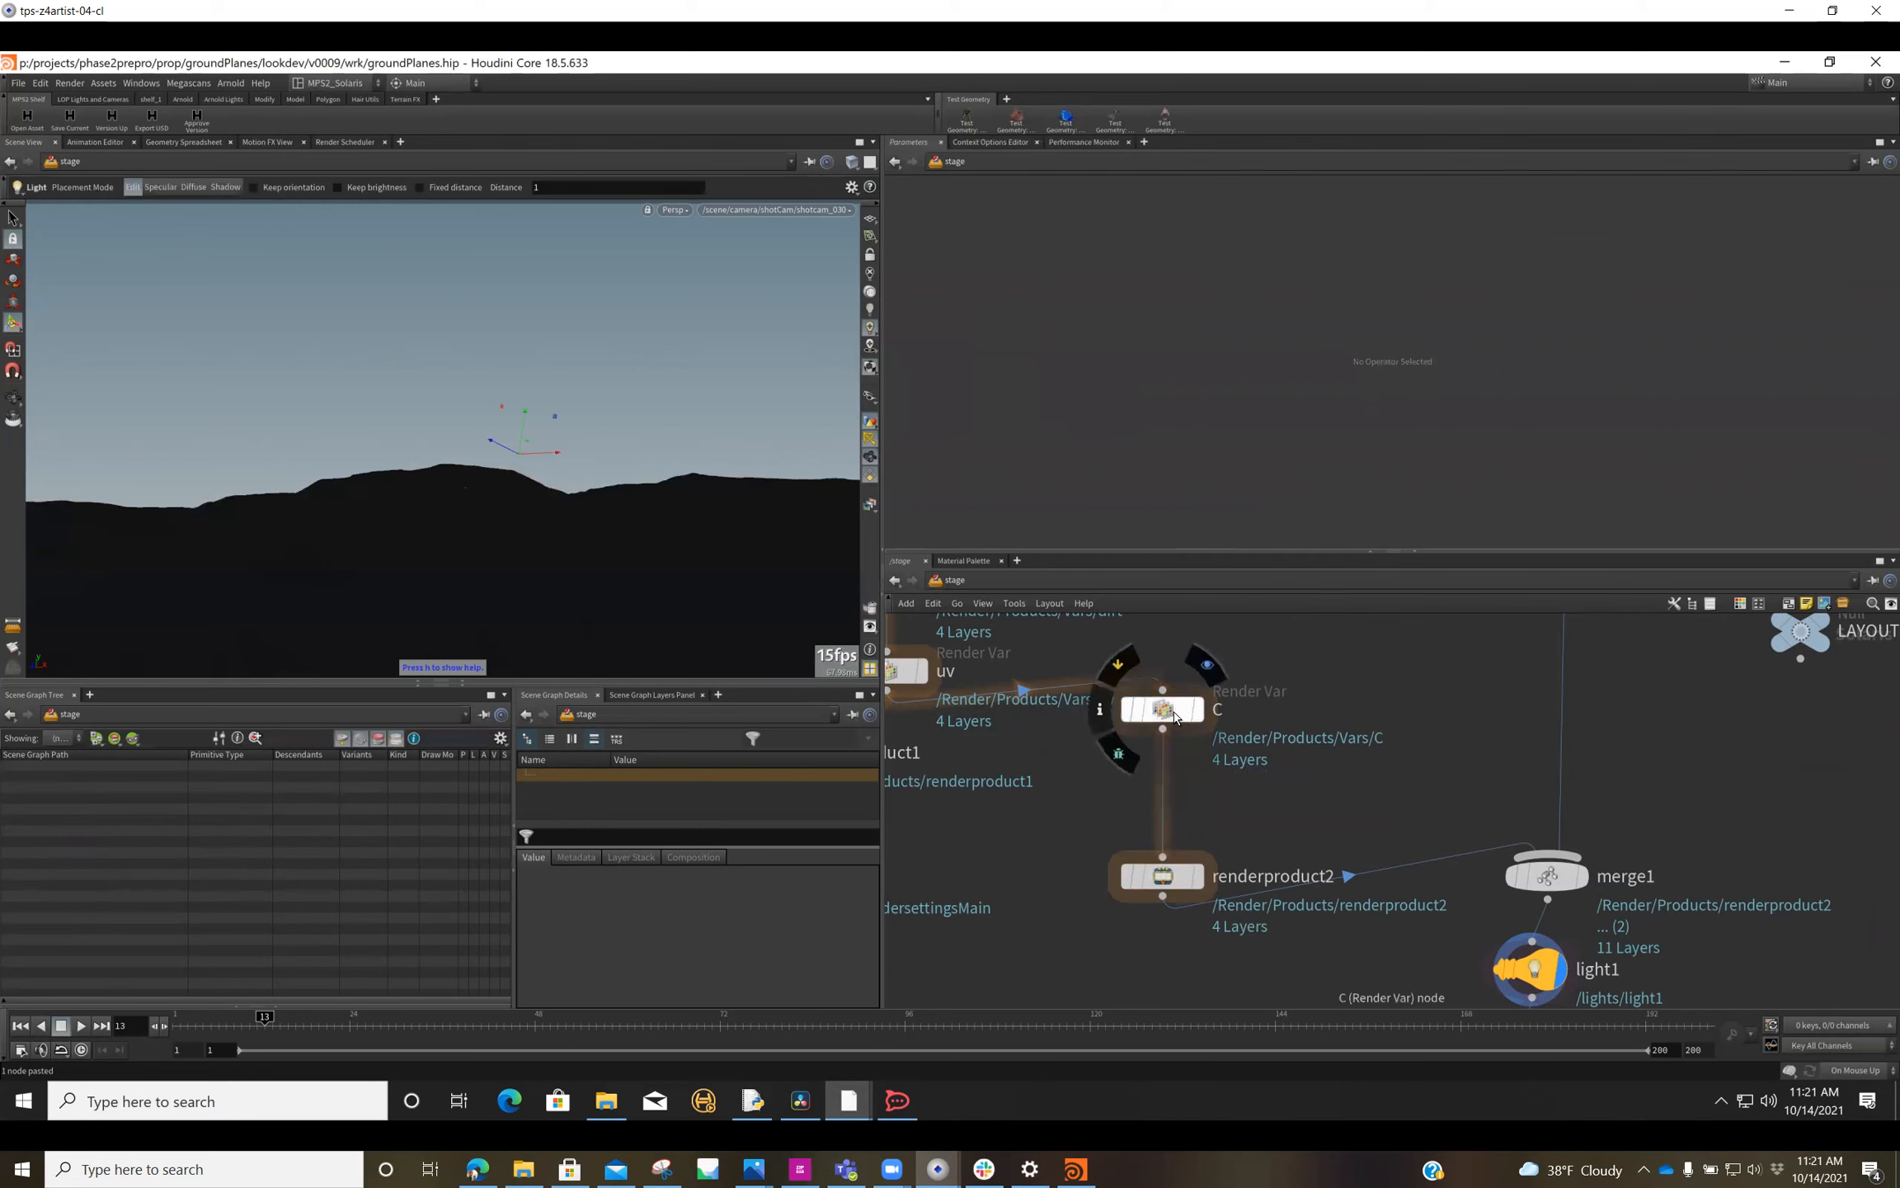
Step: Move the C render var down toward renderproduct2 and review its Source Type options, keeping LPE
{"action": "left_click_drag", "start_coordinate": [1180, 711], "coordinate": [1175, 757]}
{"action": "left_click", "coordinate": [1176, 759]}
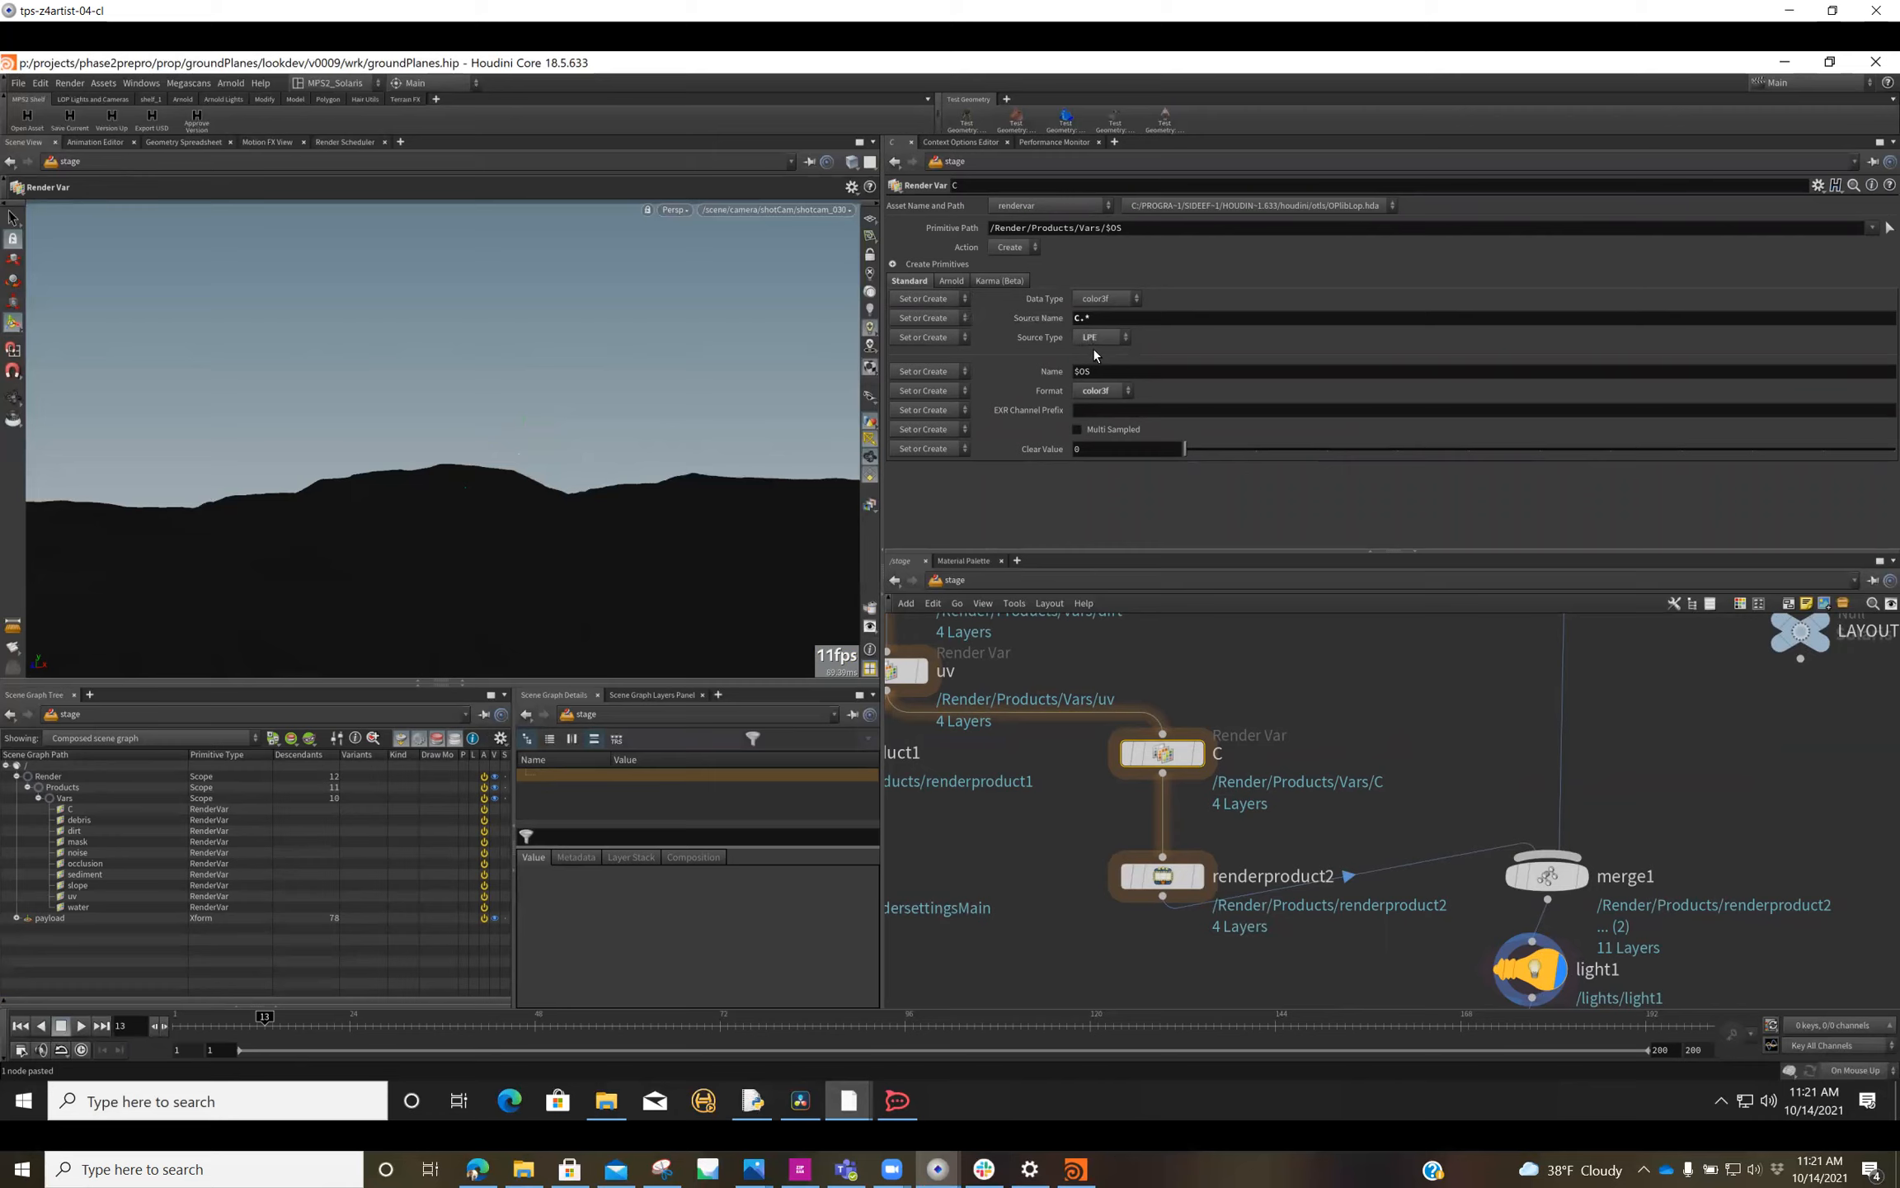
{"action": "left_click", "coordinate": [1099, 346]}
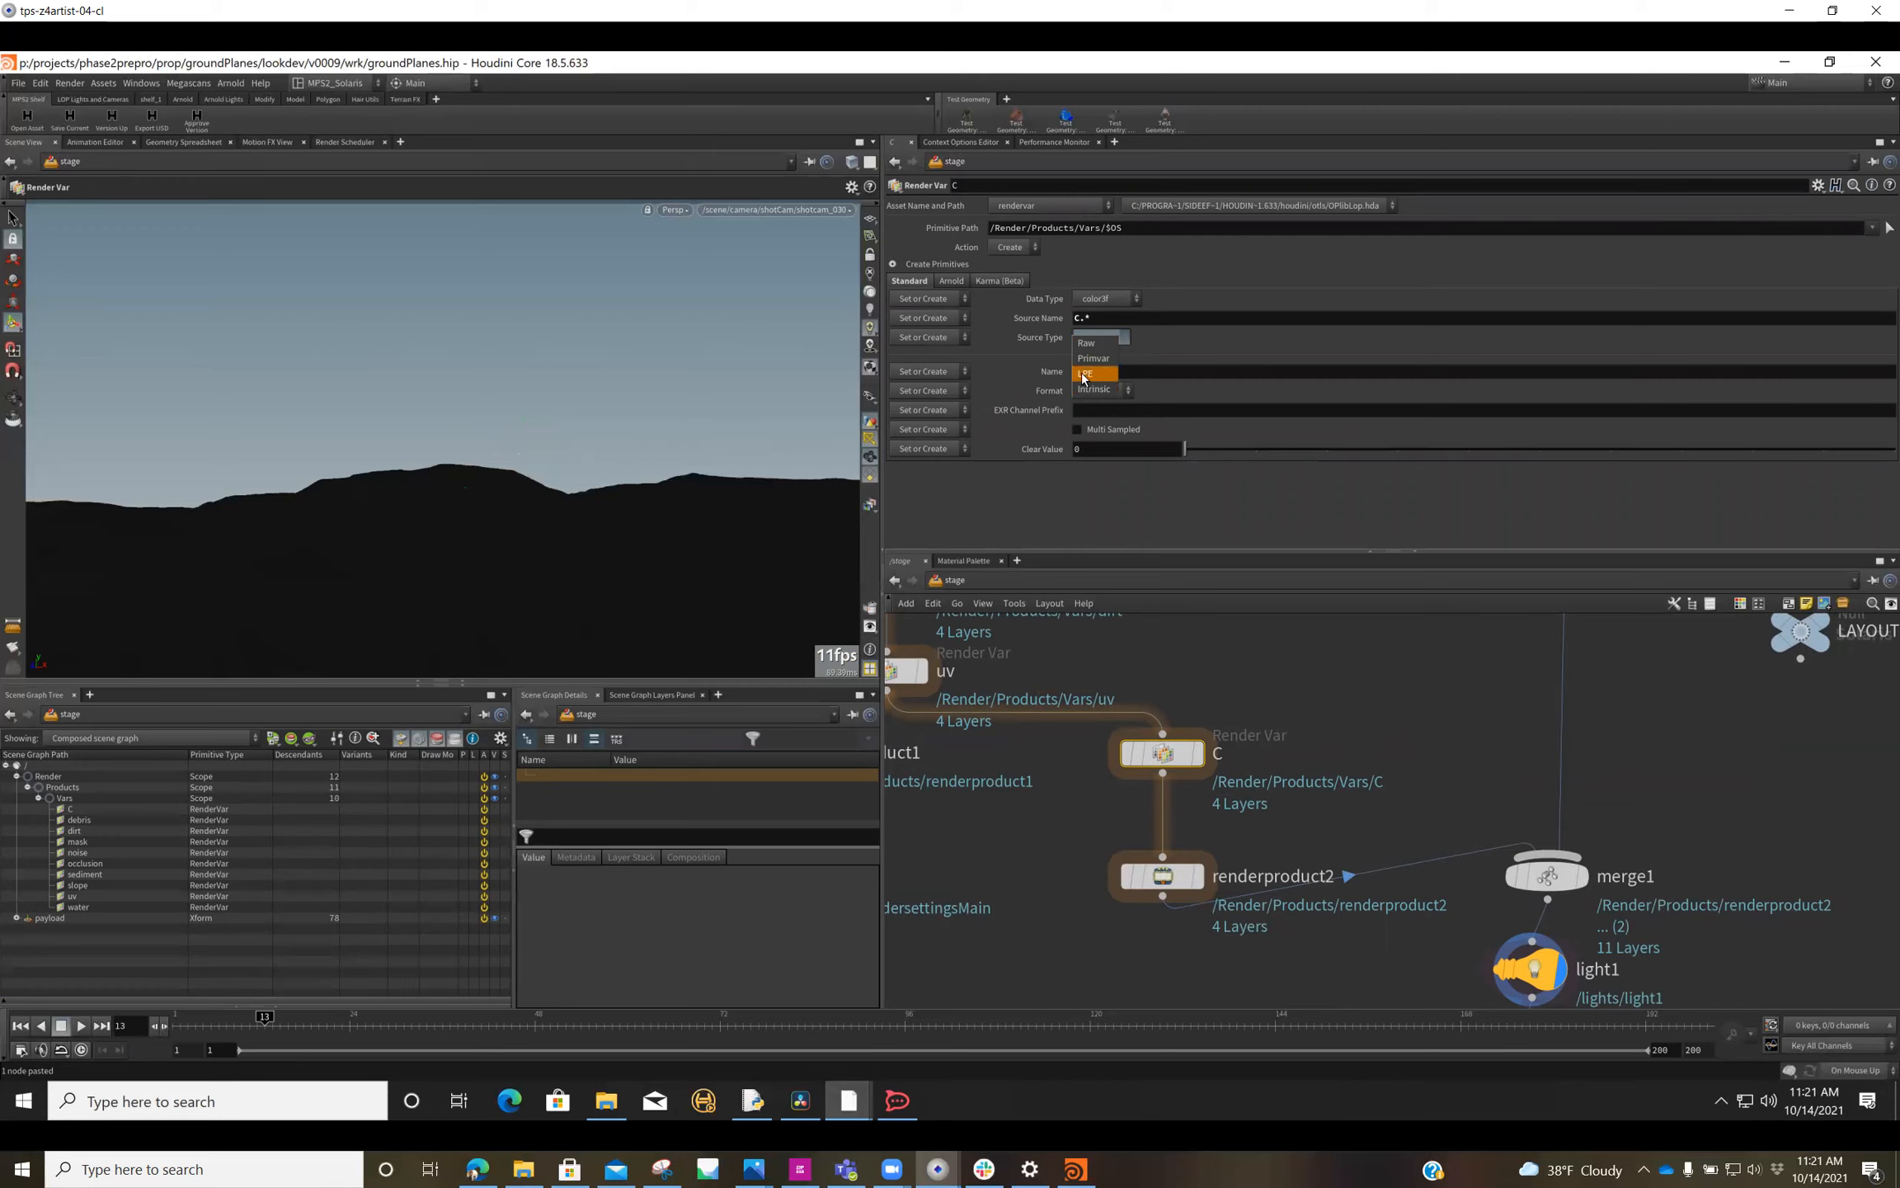
{"action": "left_click", "coordinate": [1085, 374]}
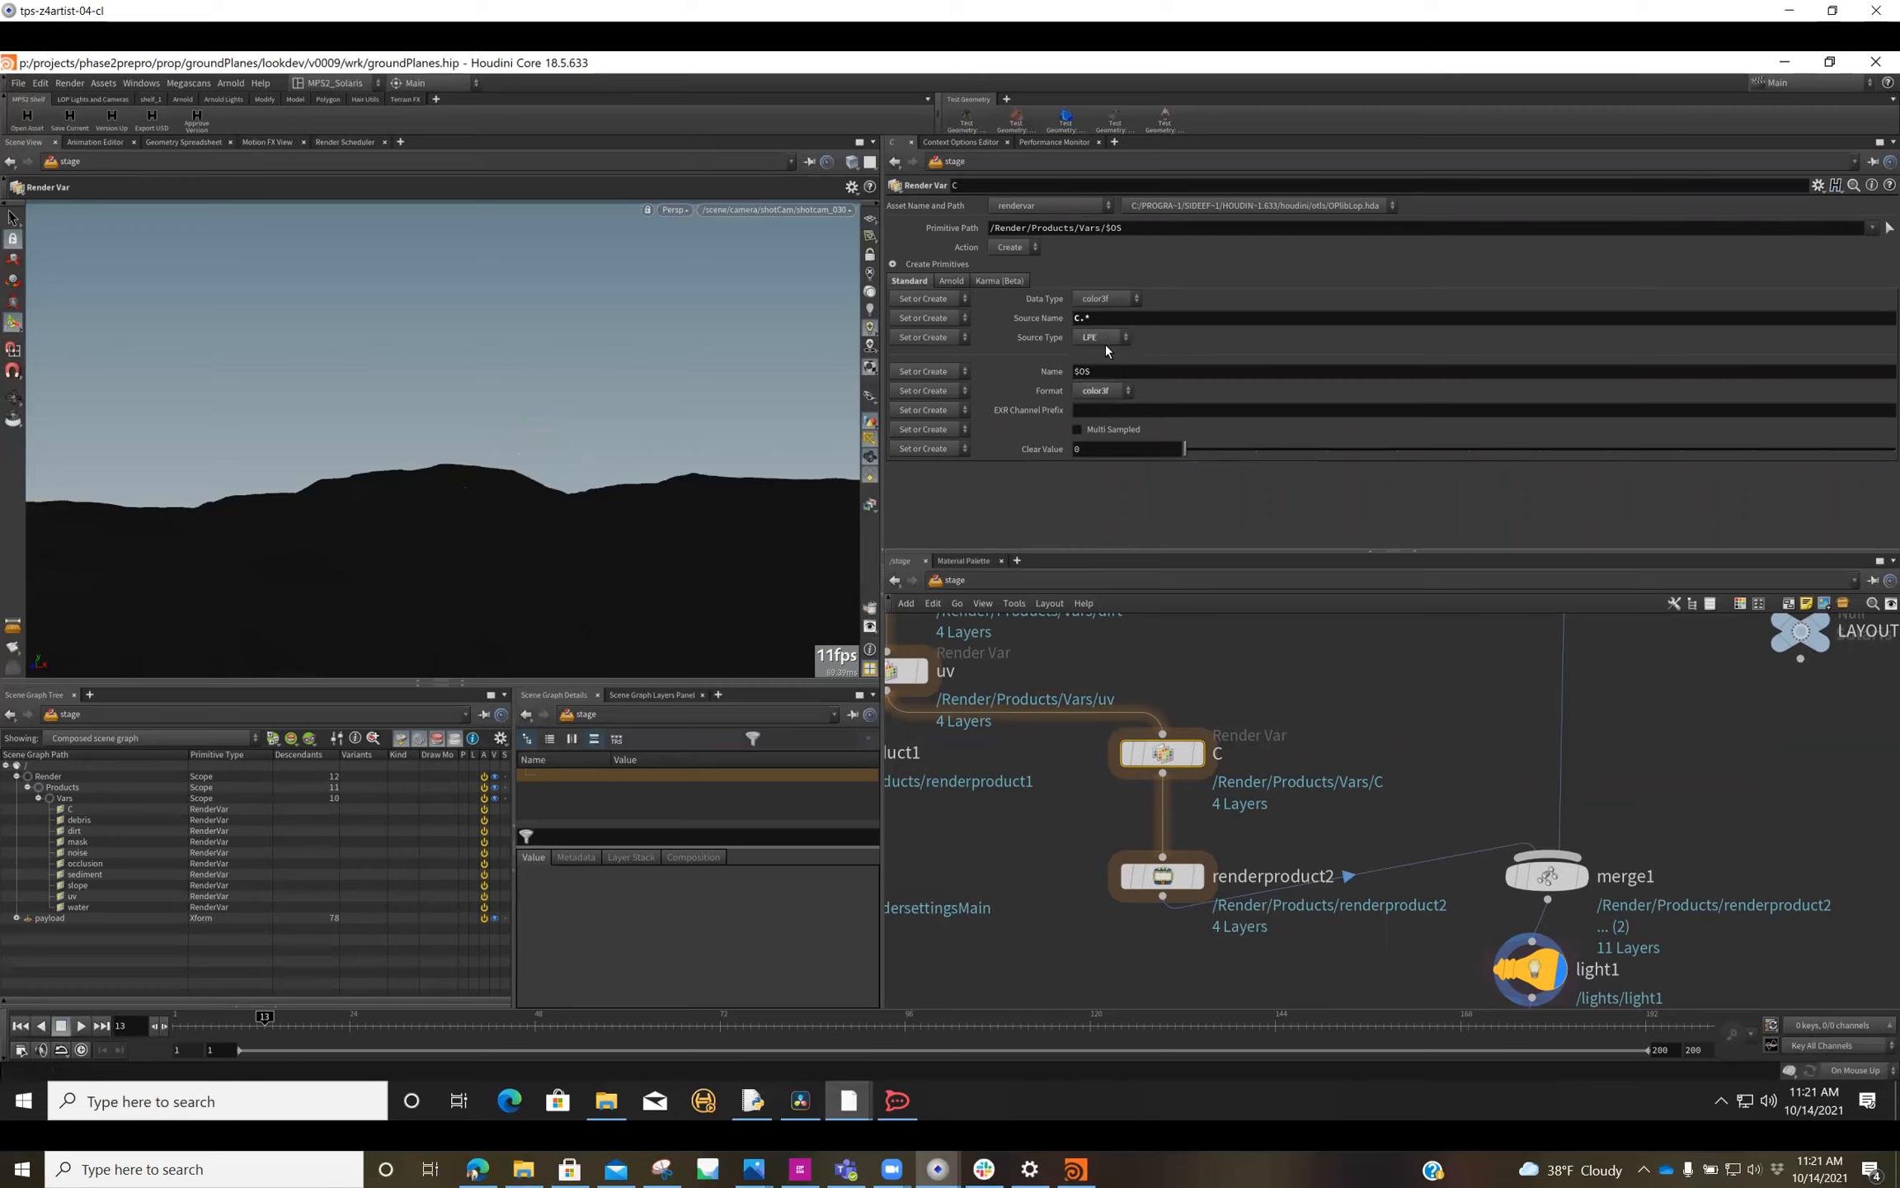
Step: Check the inputs of merge1 and move the file1 sublayer node down to just above it
{"action": "scroll", "coordinate": [1466, 786], "scroll_direction": "down", "scroll_amount": 3}
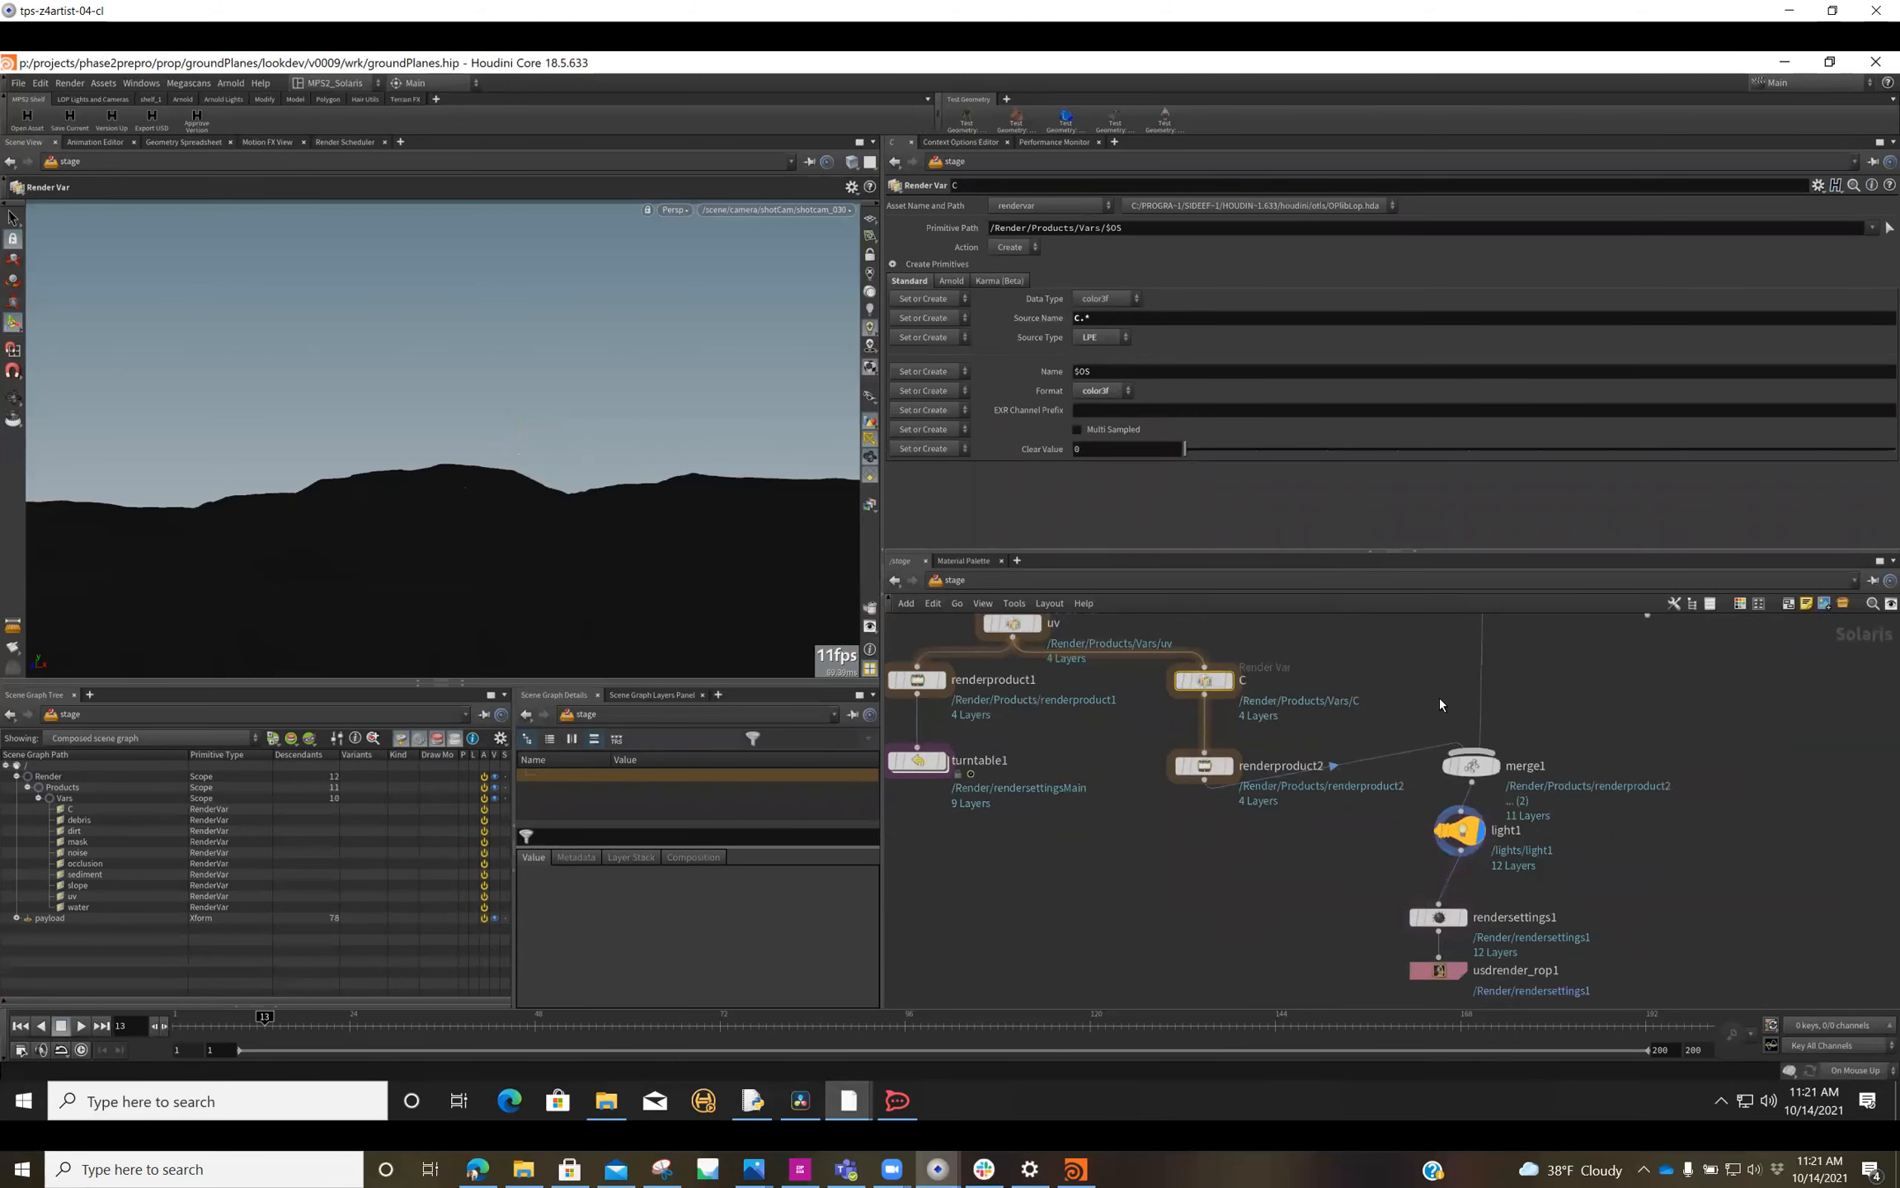
{"action": "left_click", "coordinate": [1471, 765]}
{"action": "middle_click_drag", "start_coordinate": [1457, 658], "coordinate": [1407, 817]}
{"action": "scroll", "coordinate": [1410, 800], "scroll_direction": "down", "scroll_amount": 3}
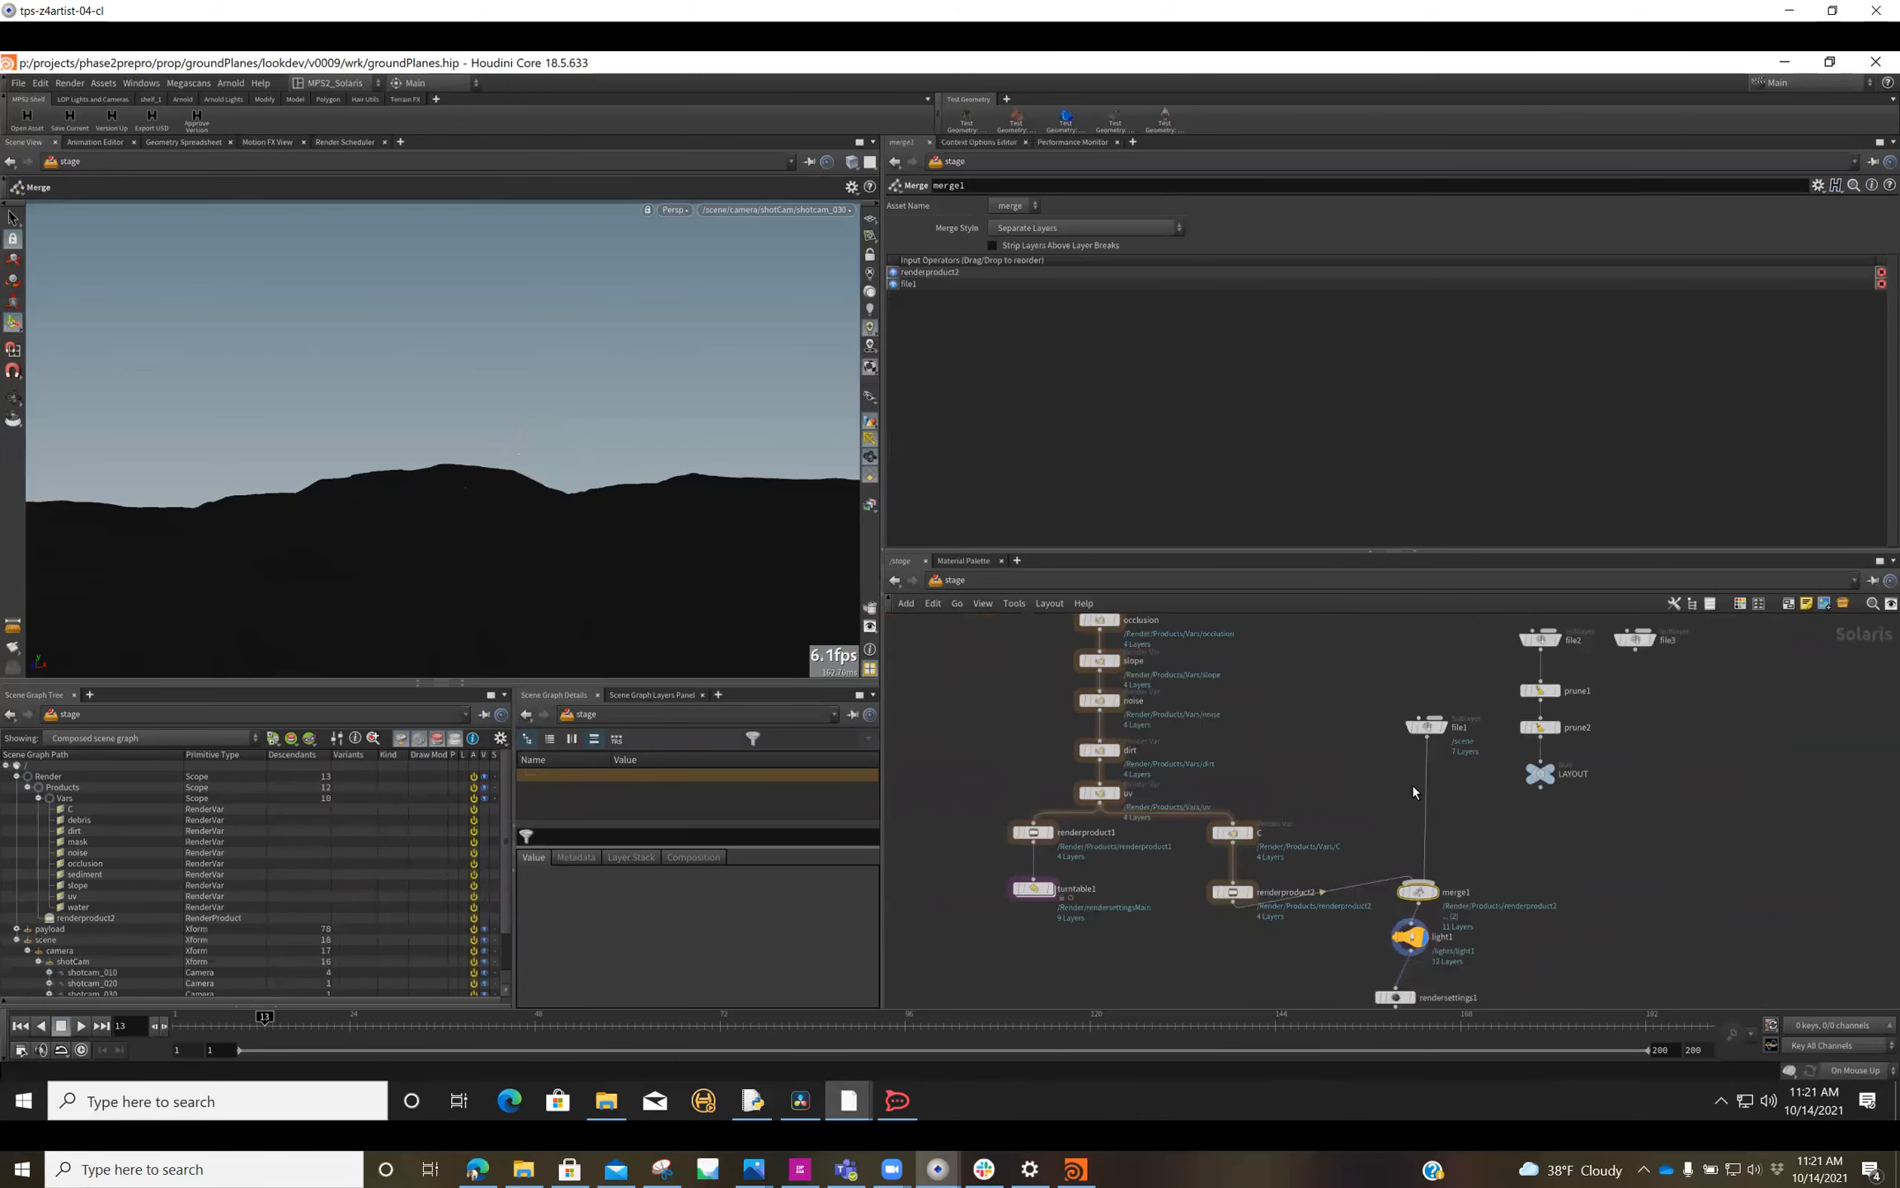
{"action": "left_click", "coordinate": [1432, 728]}
{"action": "left_click_drag", "start_coordinate": [1431, 726], "coordinate": [1423, 829]}
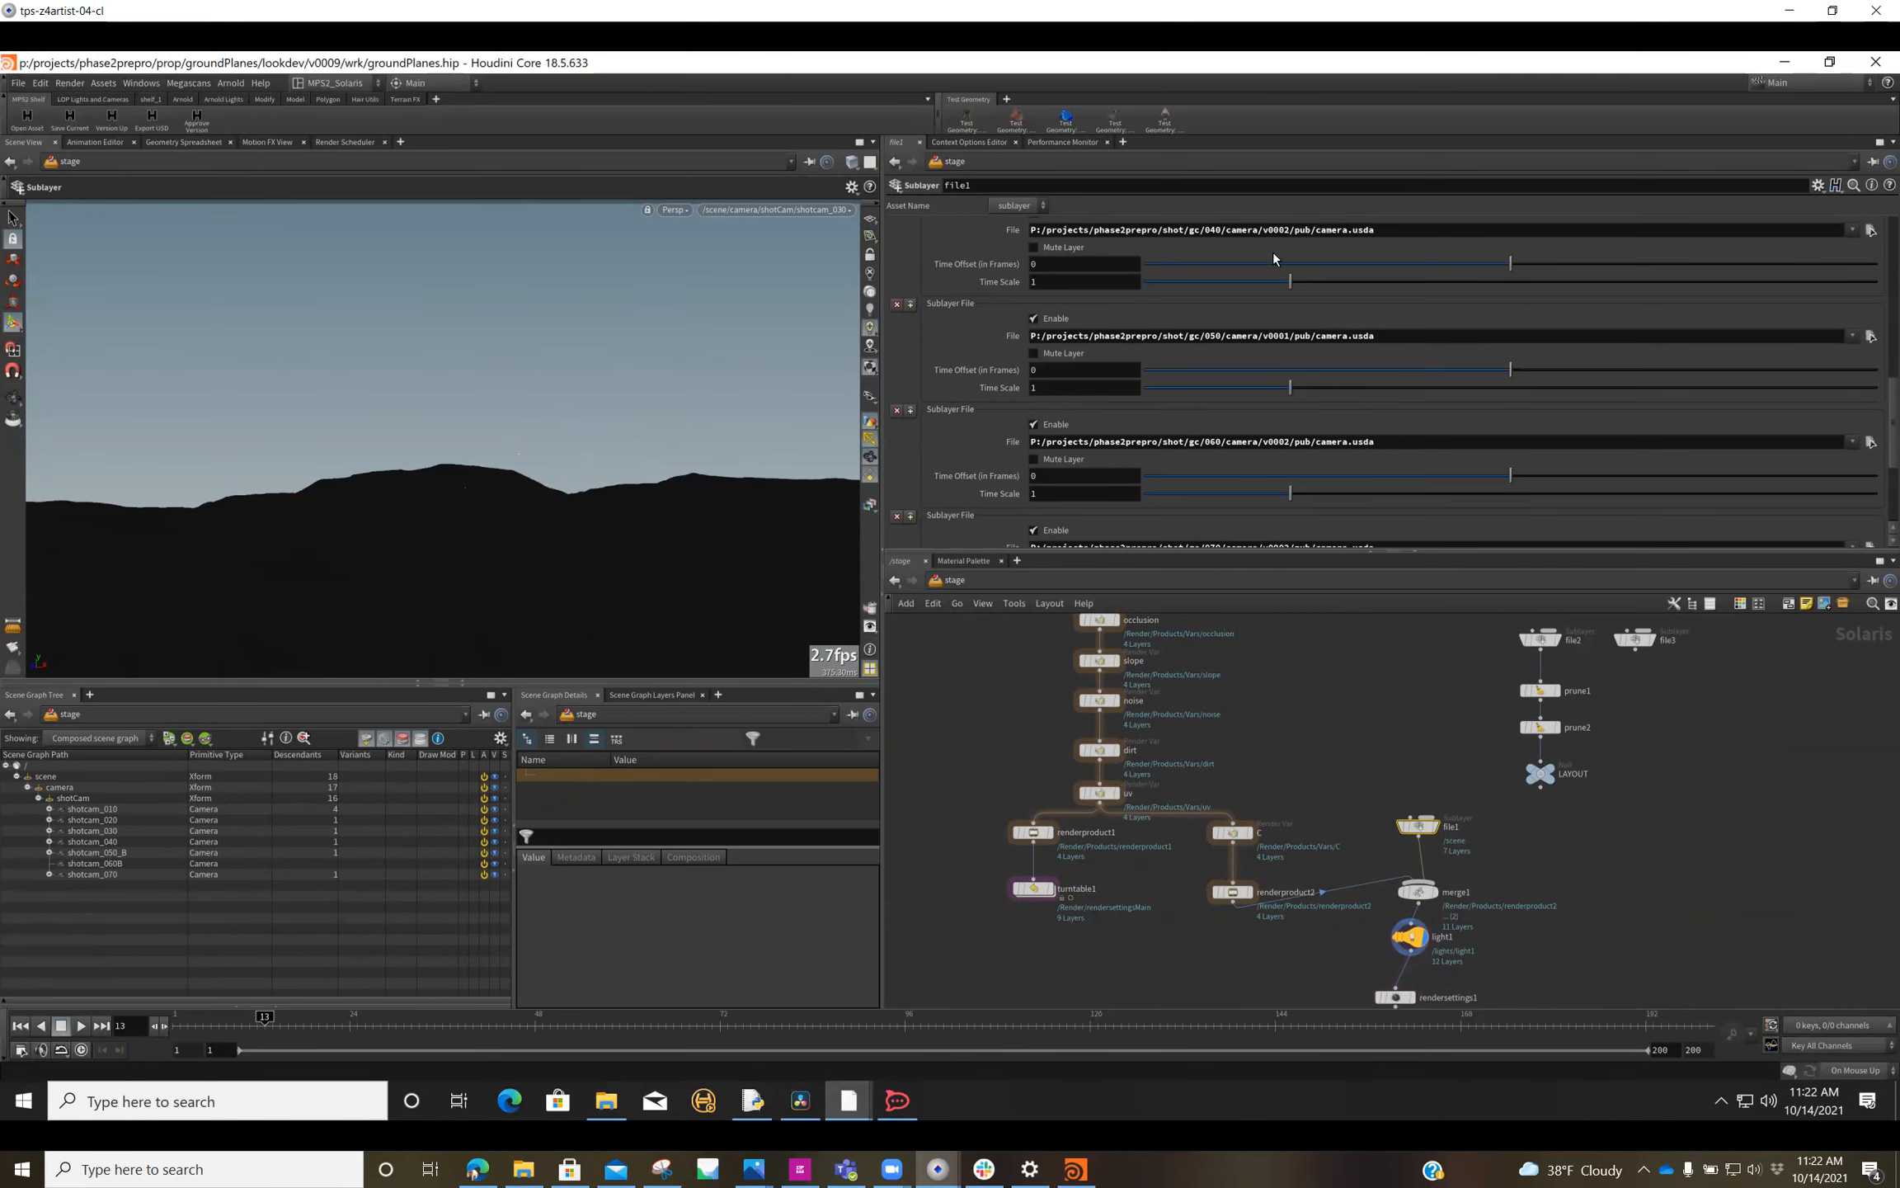
Step: Review the merge1 inputs and the base properties of light1
{"action": "scroll", "coordinate": [1392, 820], "scroll_direction": "up", "scroll_amount": 3}
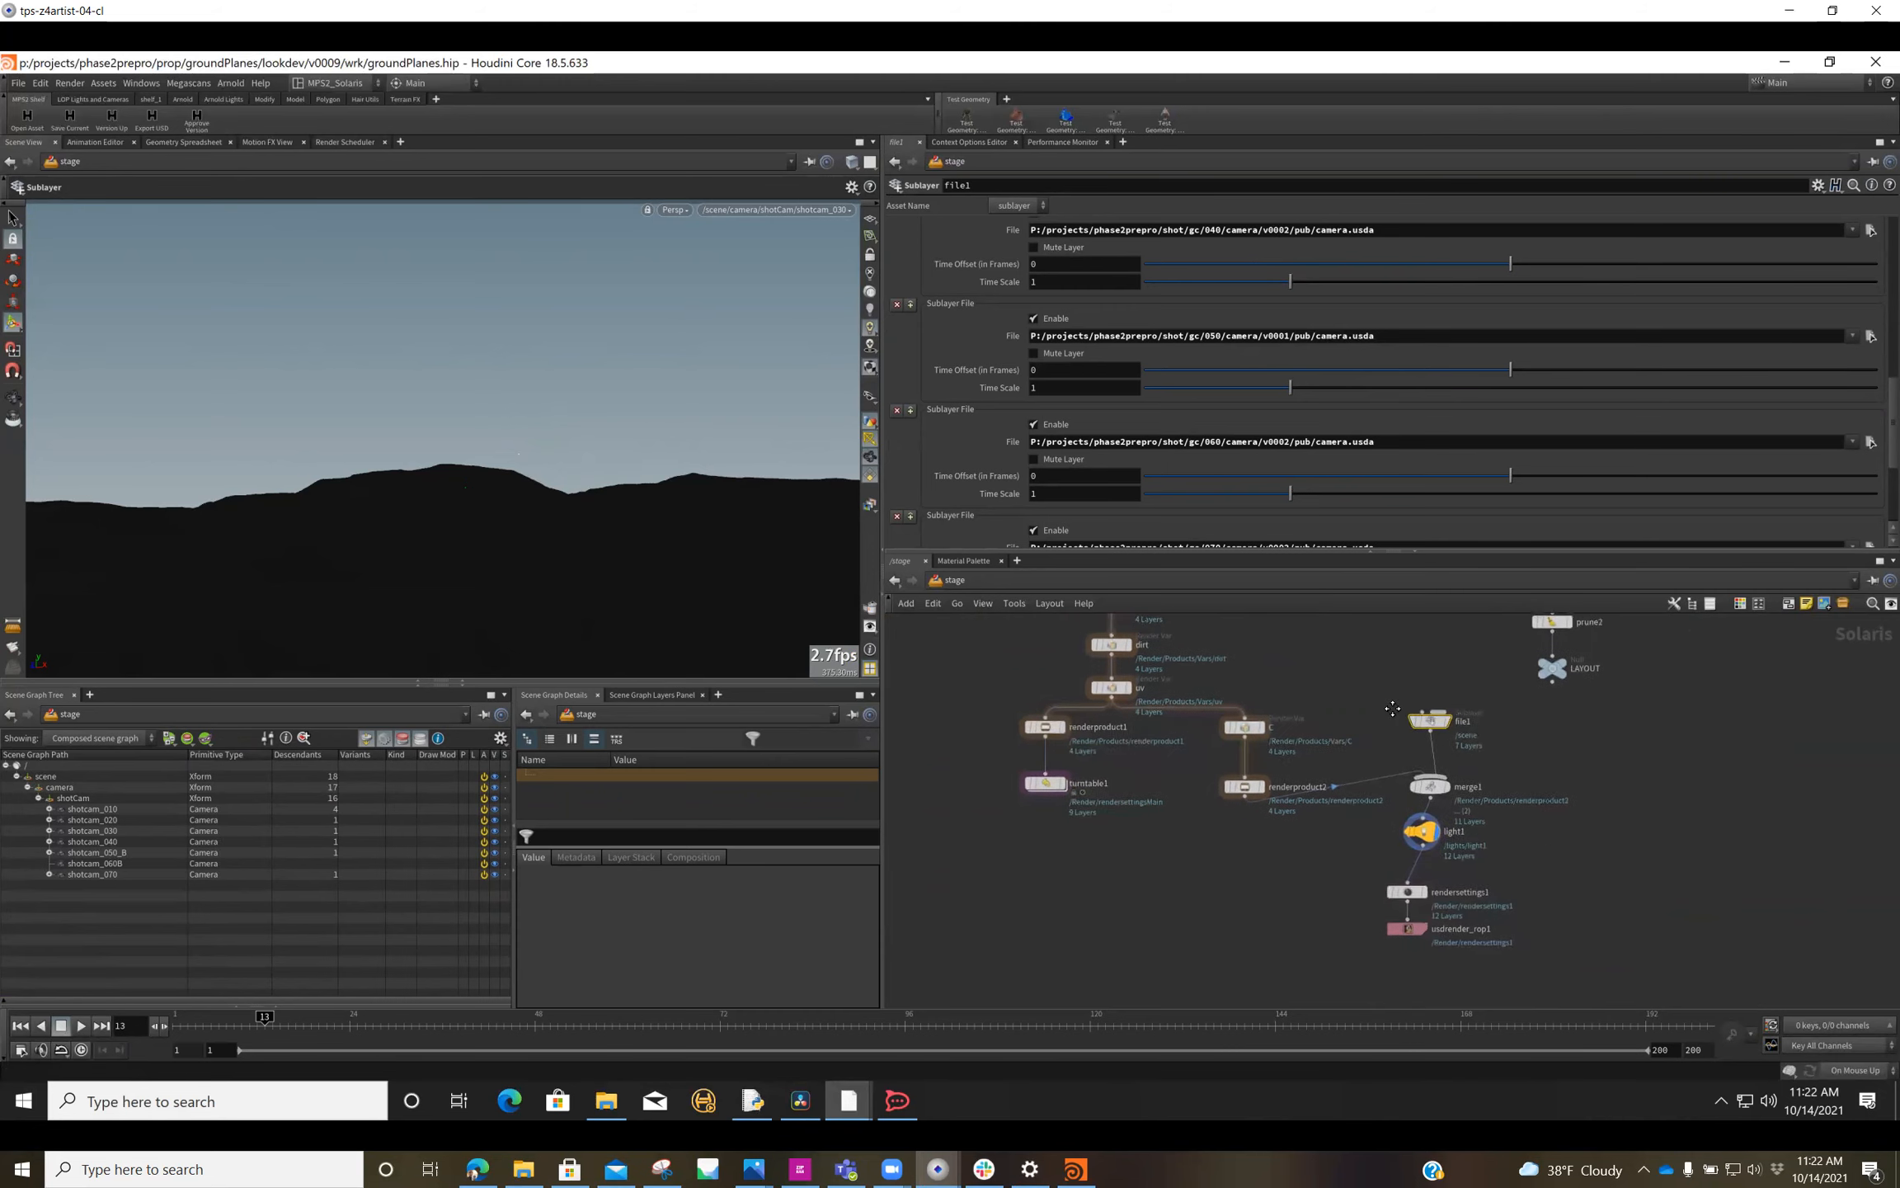
{"action": "left_click", "coordinate": [1402, 752]}
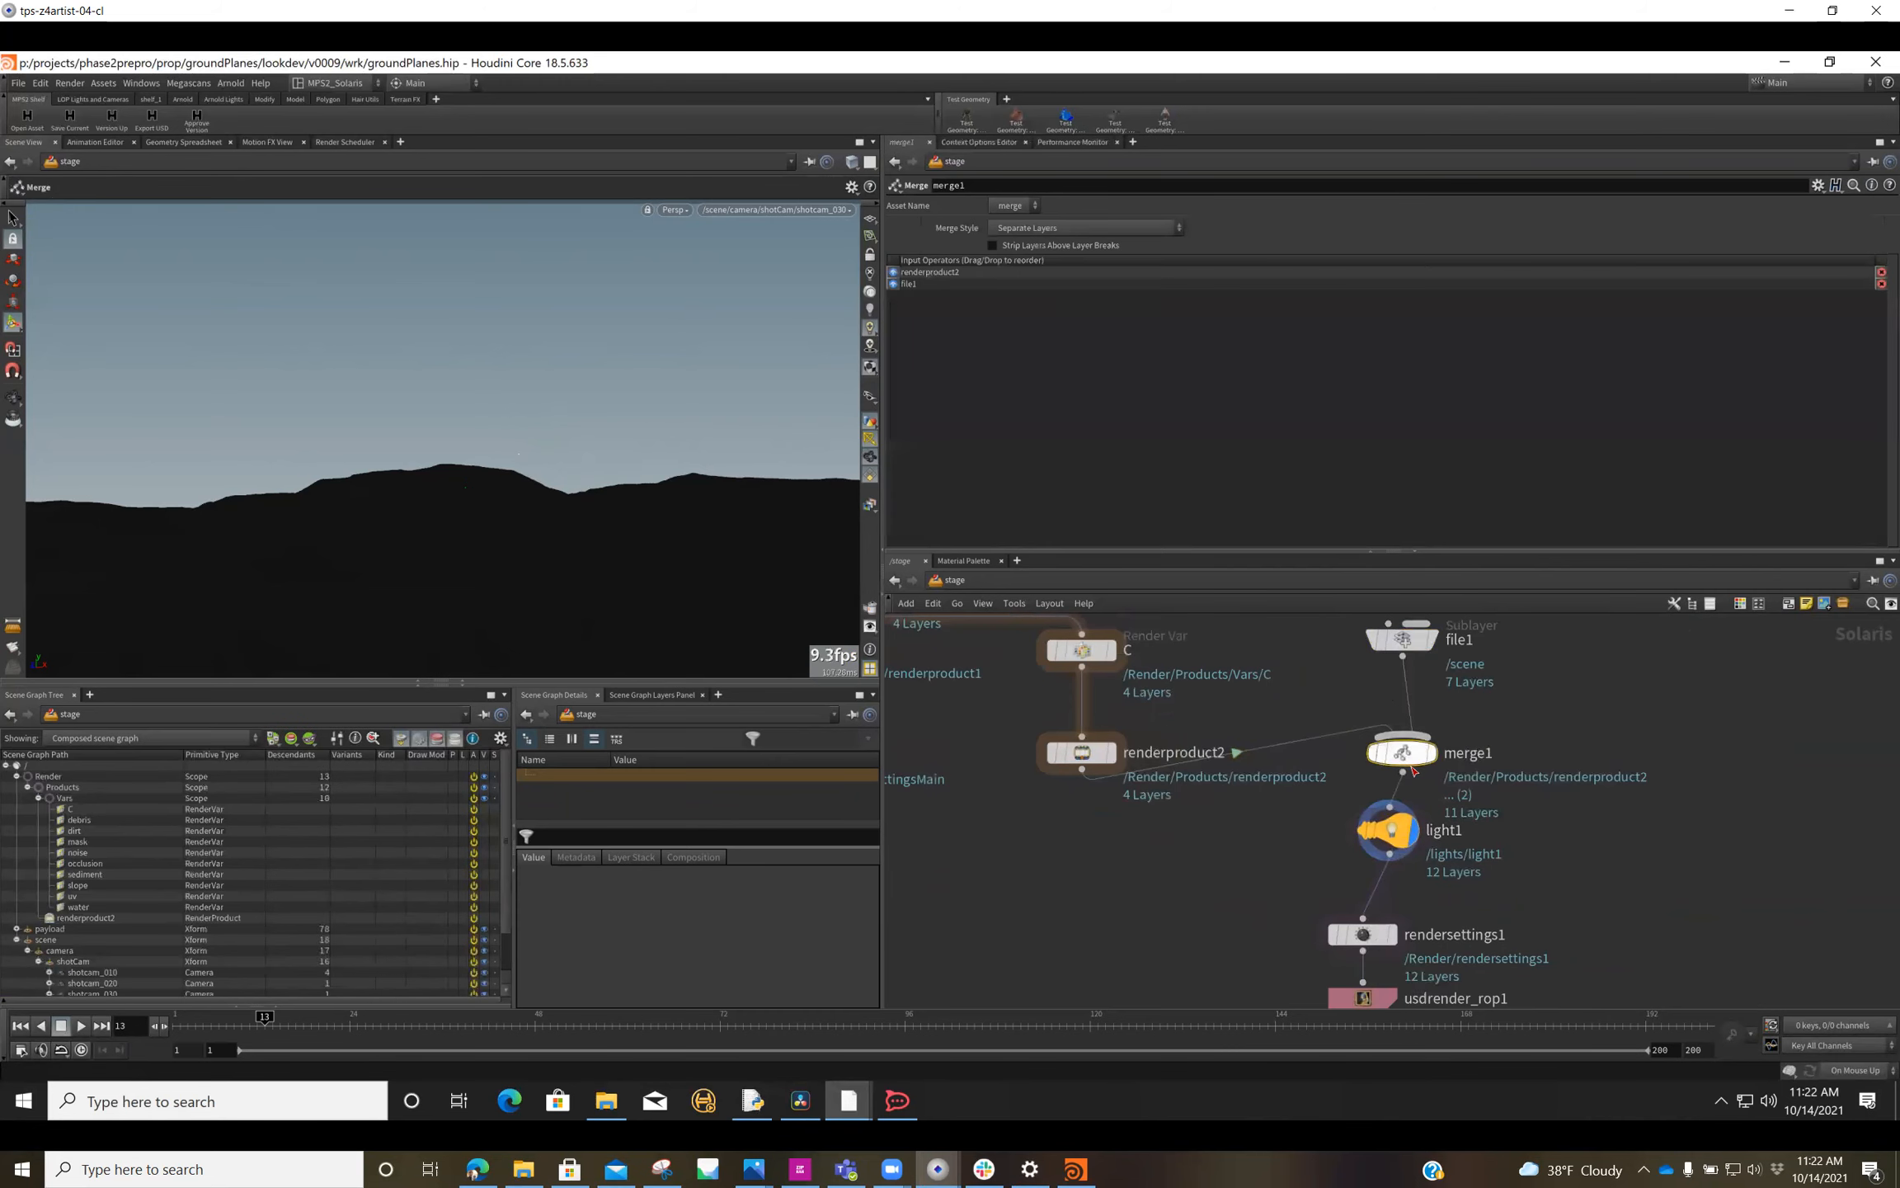
{"action": "left_click", "coordinate": [1410, 821]}
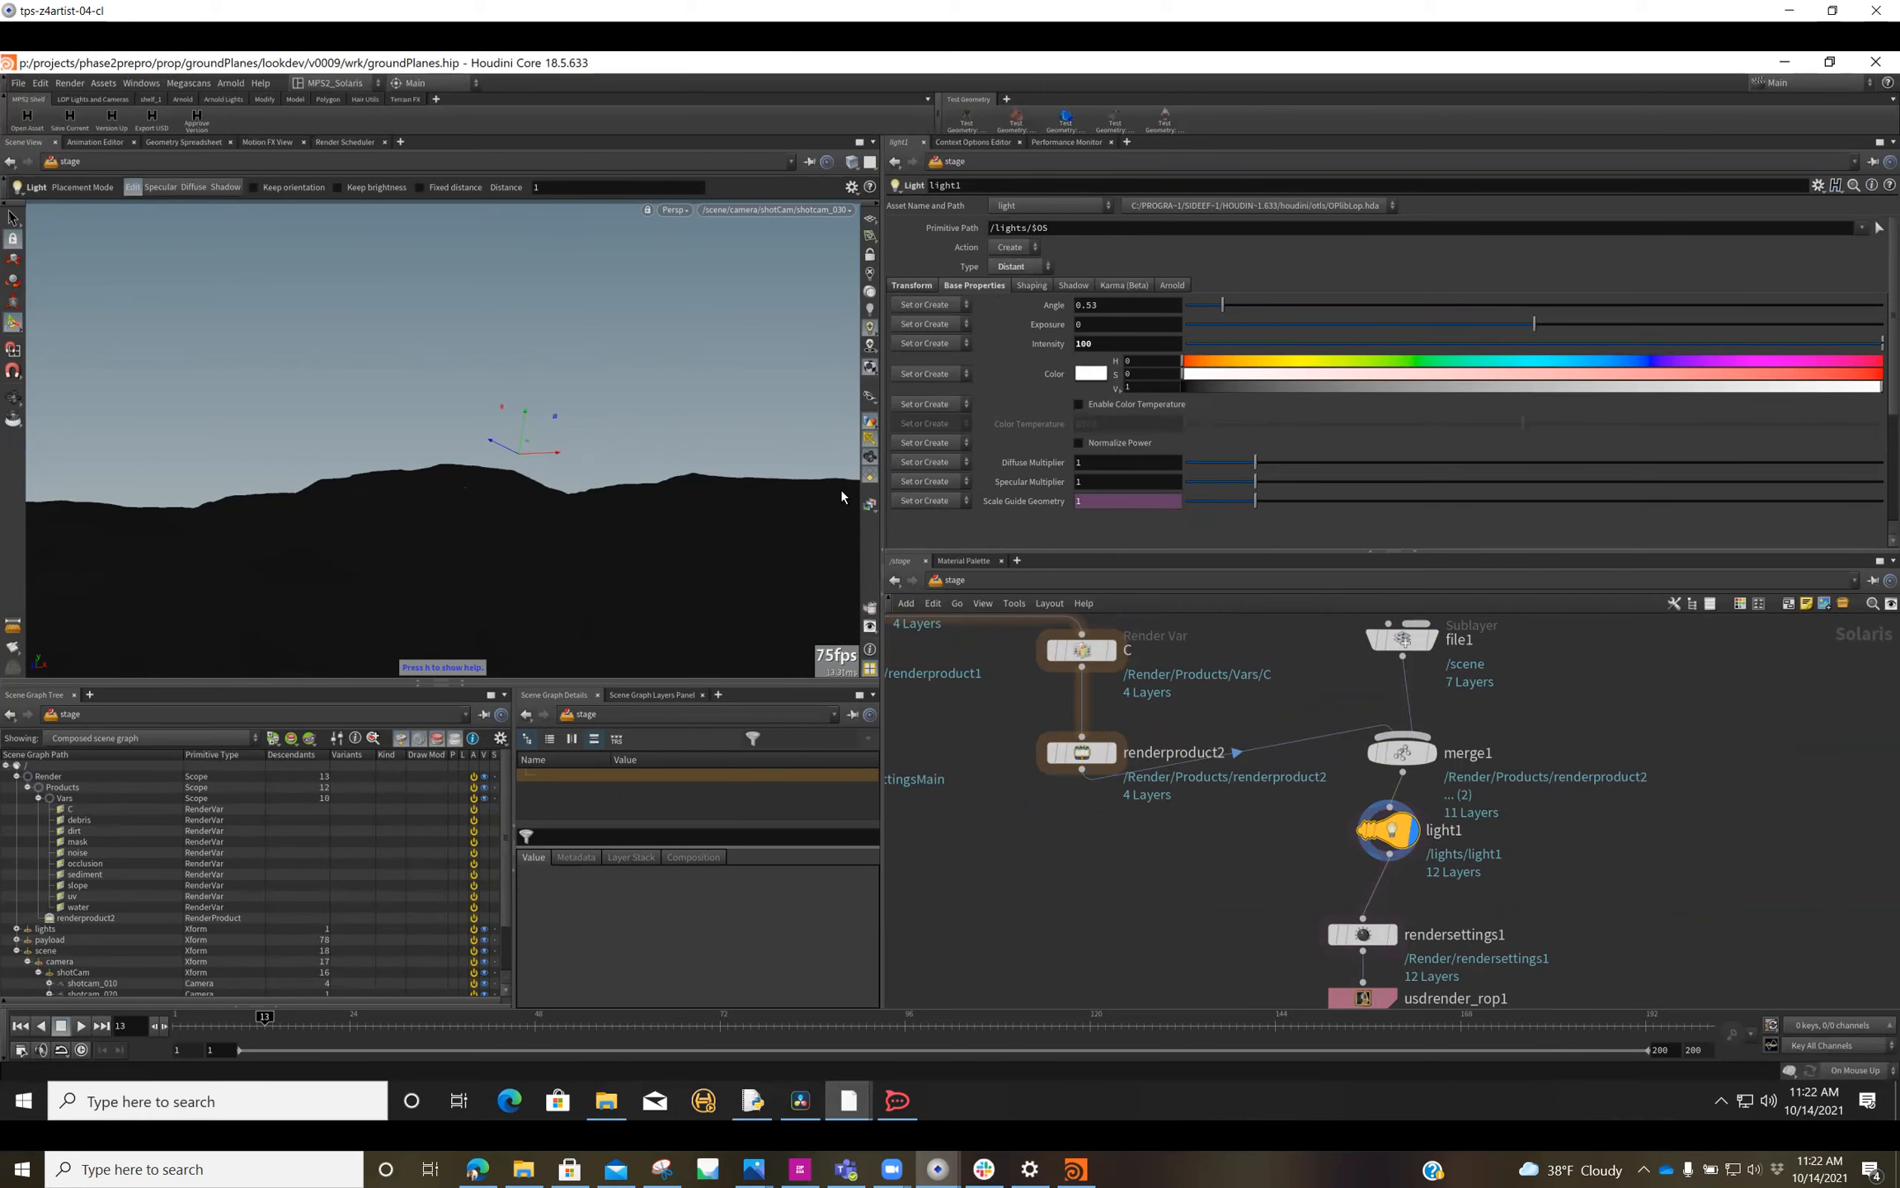
Step: Align rendersettings1 directly beneath light1 and compare its product, camera and resolution settings with those of renderproduct2
{"action": "middle_click_drag", "start_coordinate": [1327, 847], "coordinate": [1338, 790]}
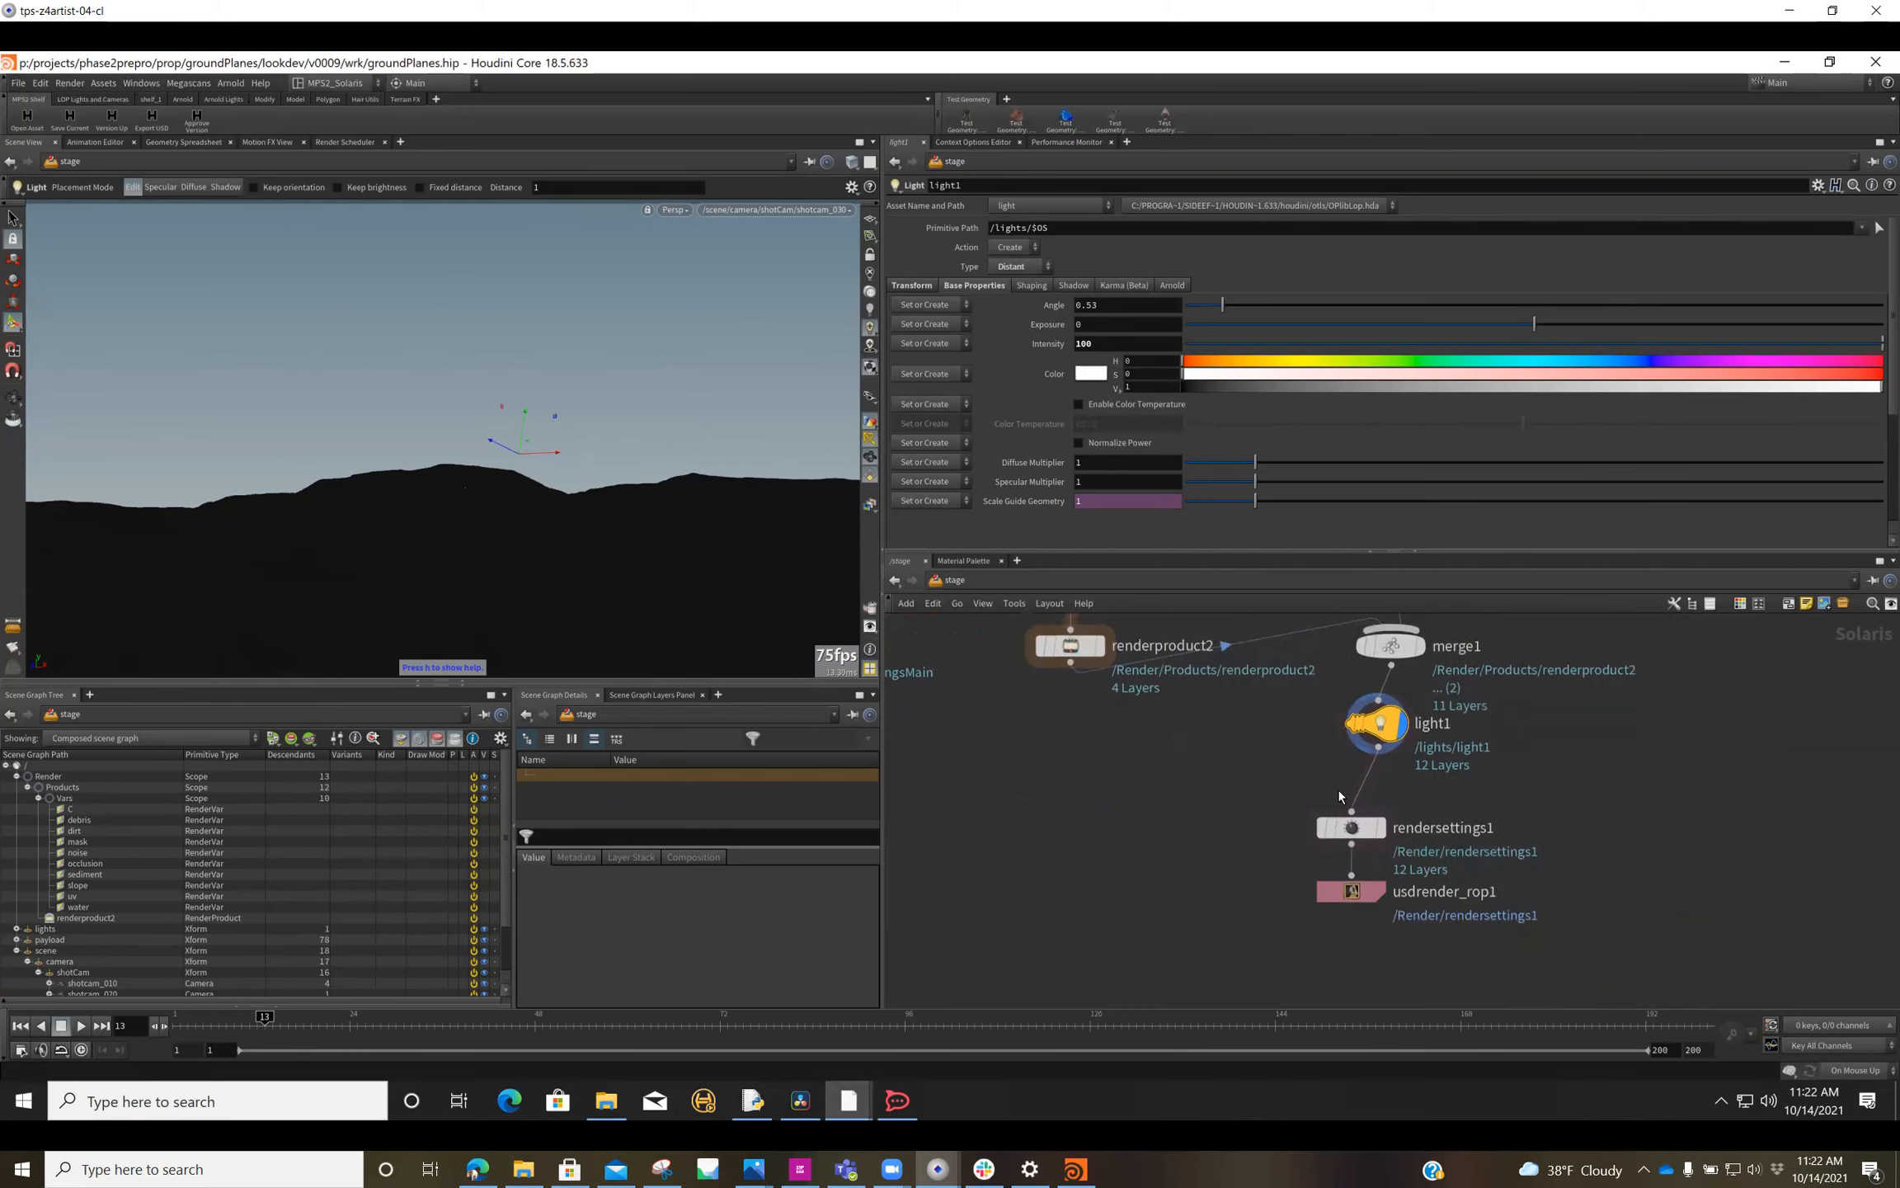
{"action": "left_click", "coordinate": [1362, 840]}
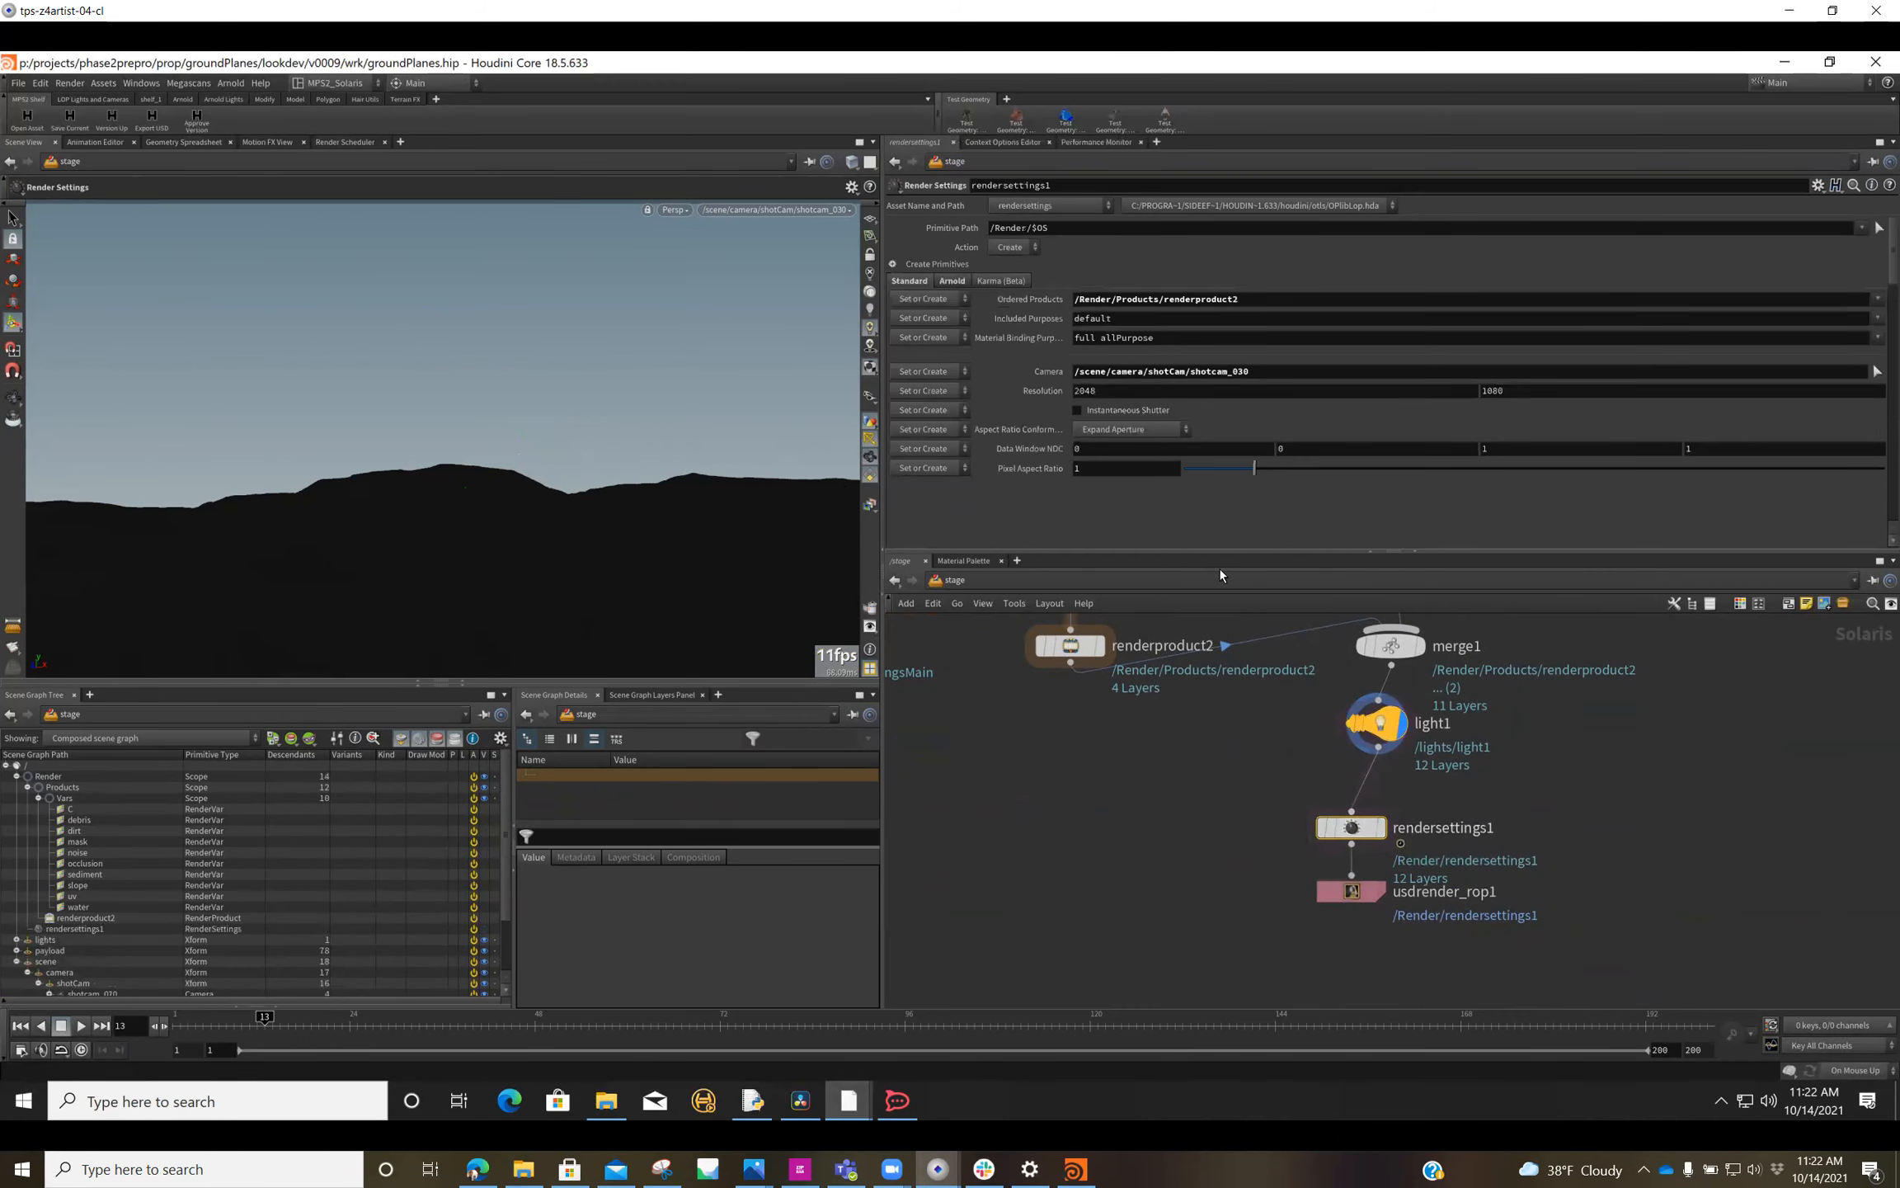
{"action": "left_click_drag", "start_coordinate": [1338, 841], "coordinate": [1364, 838]}
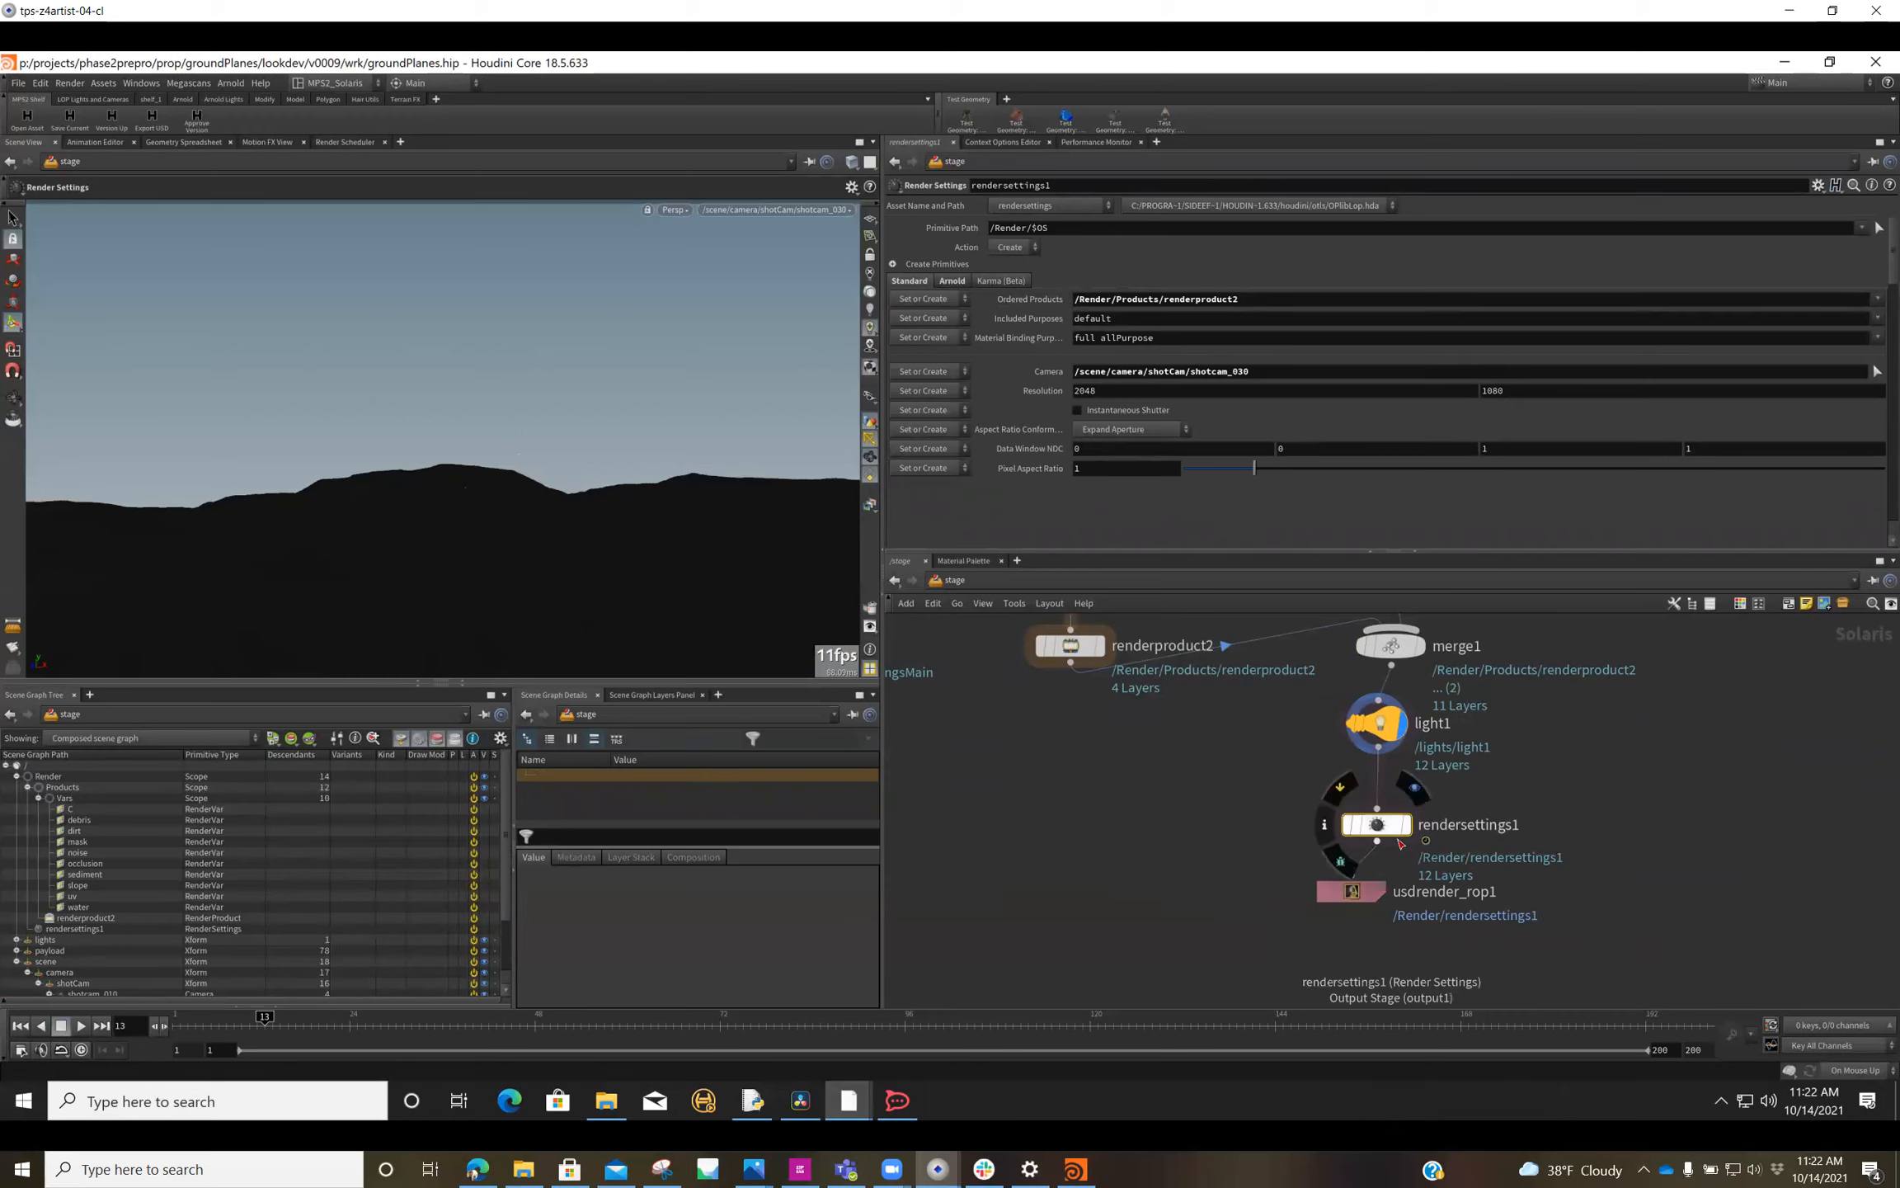
{"action": "left_click", "coordinate": [1072, 649]}
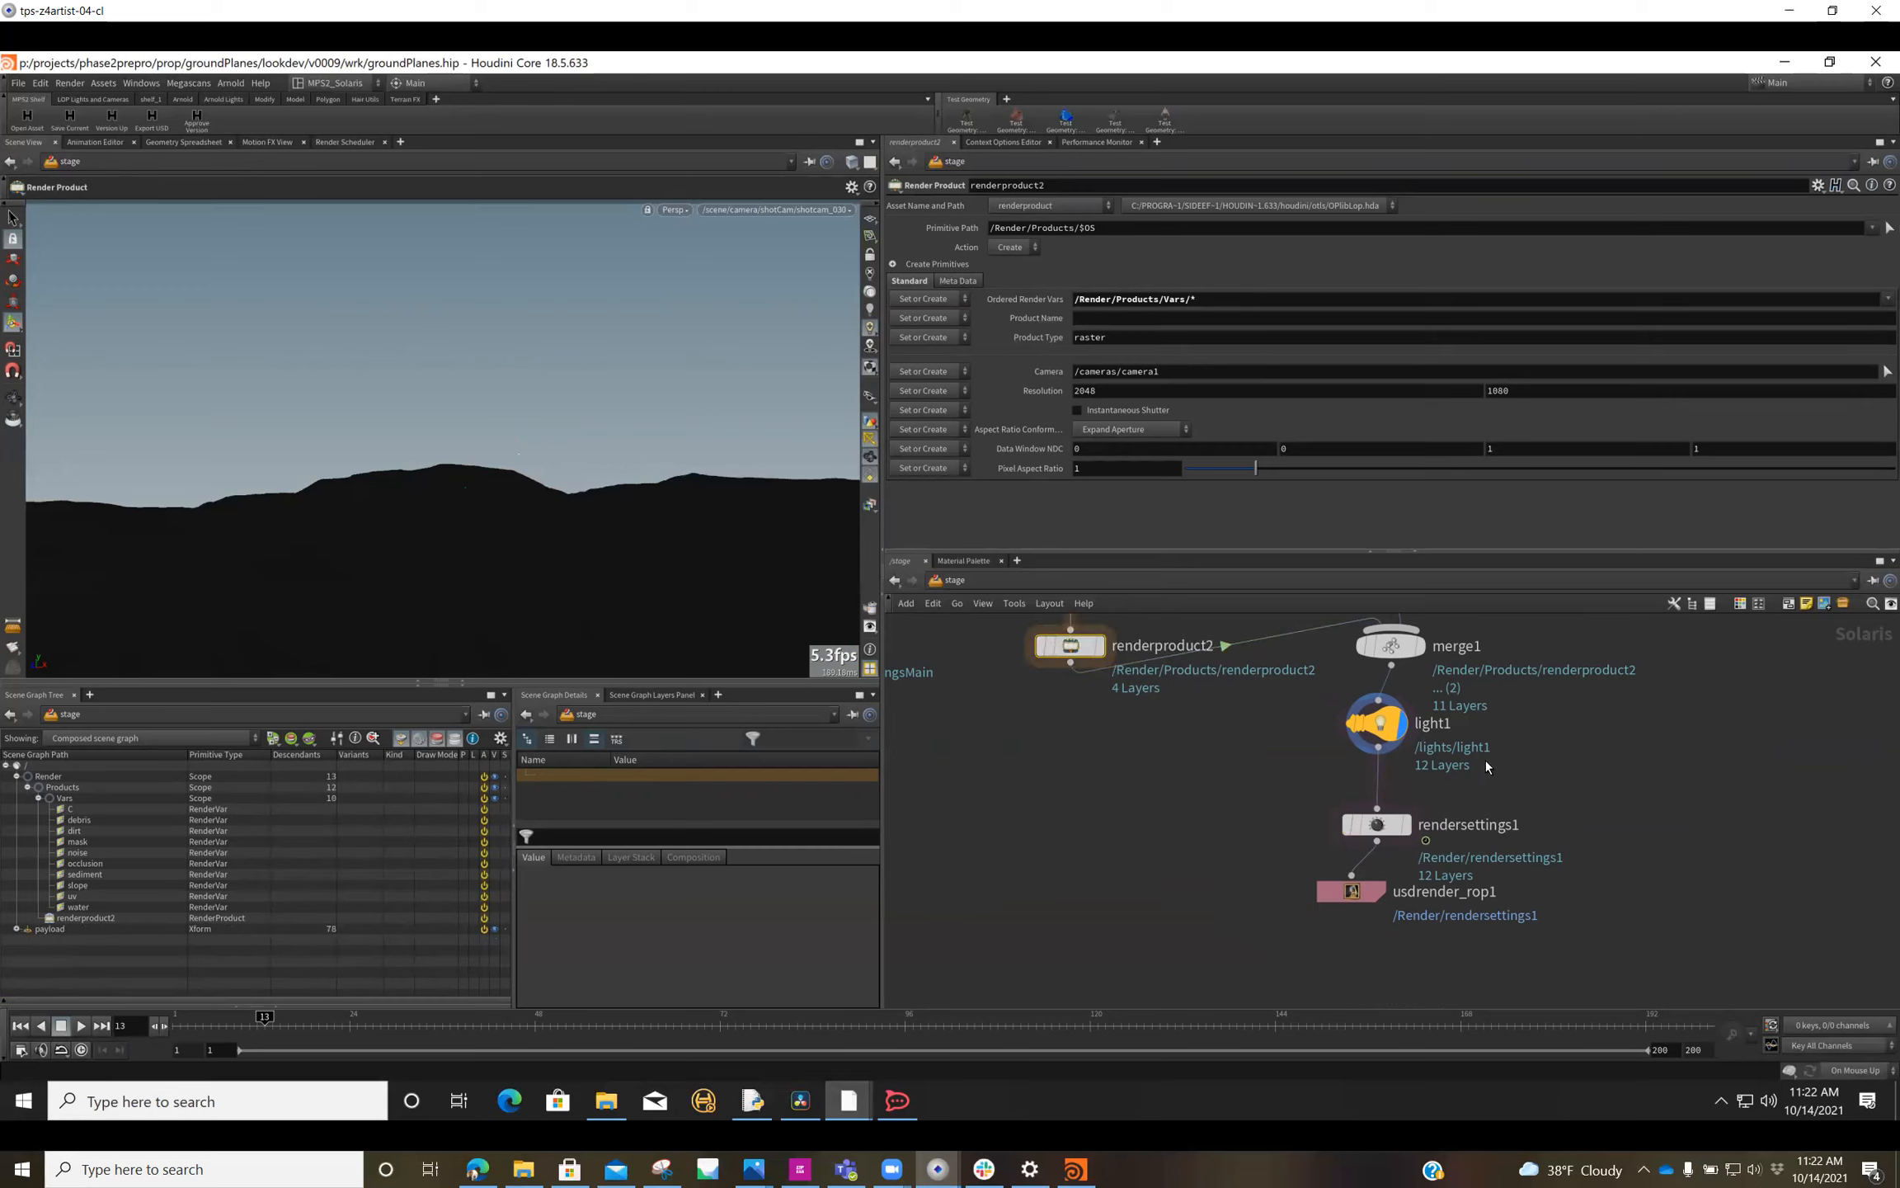
{"action": "left_click", "coordinate": [1377, 825]}
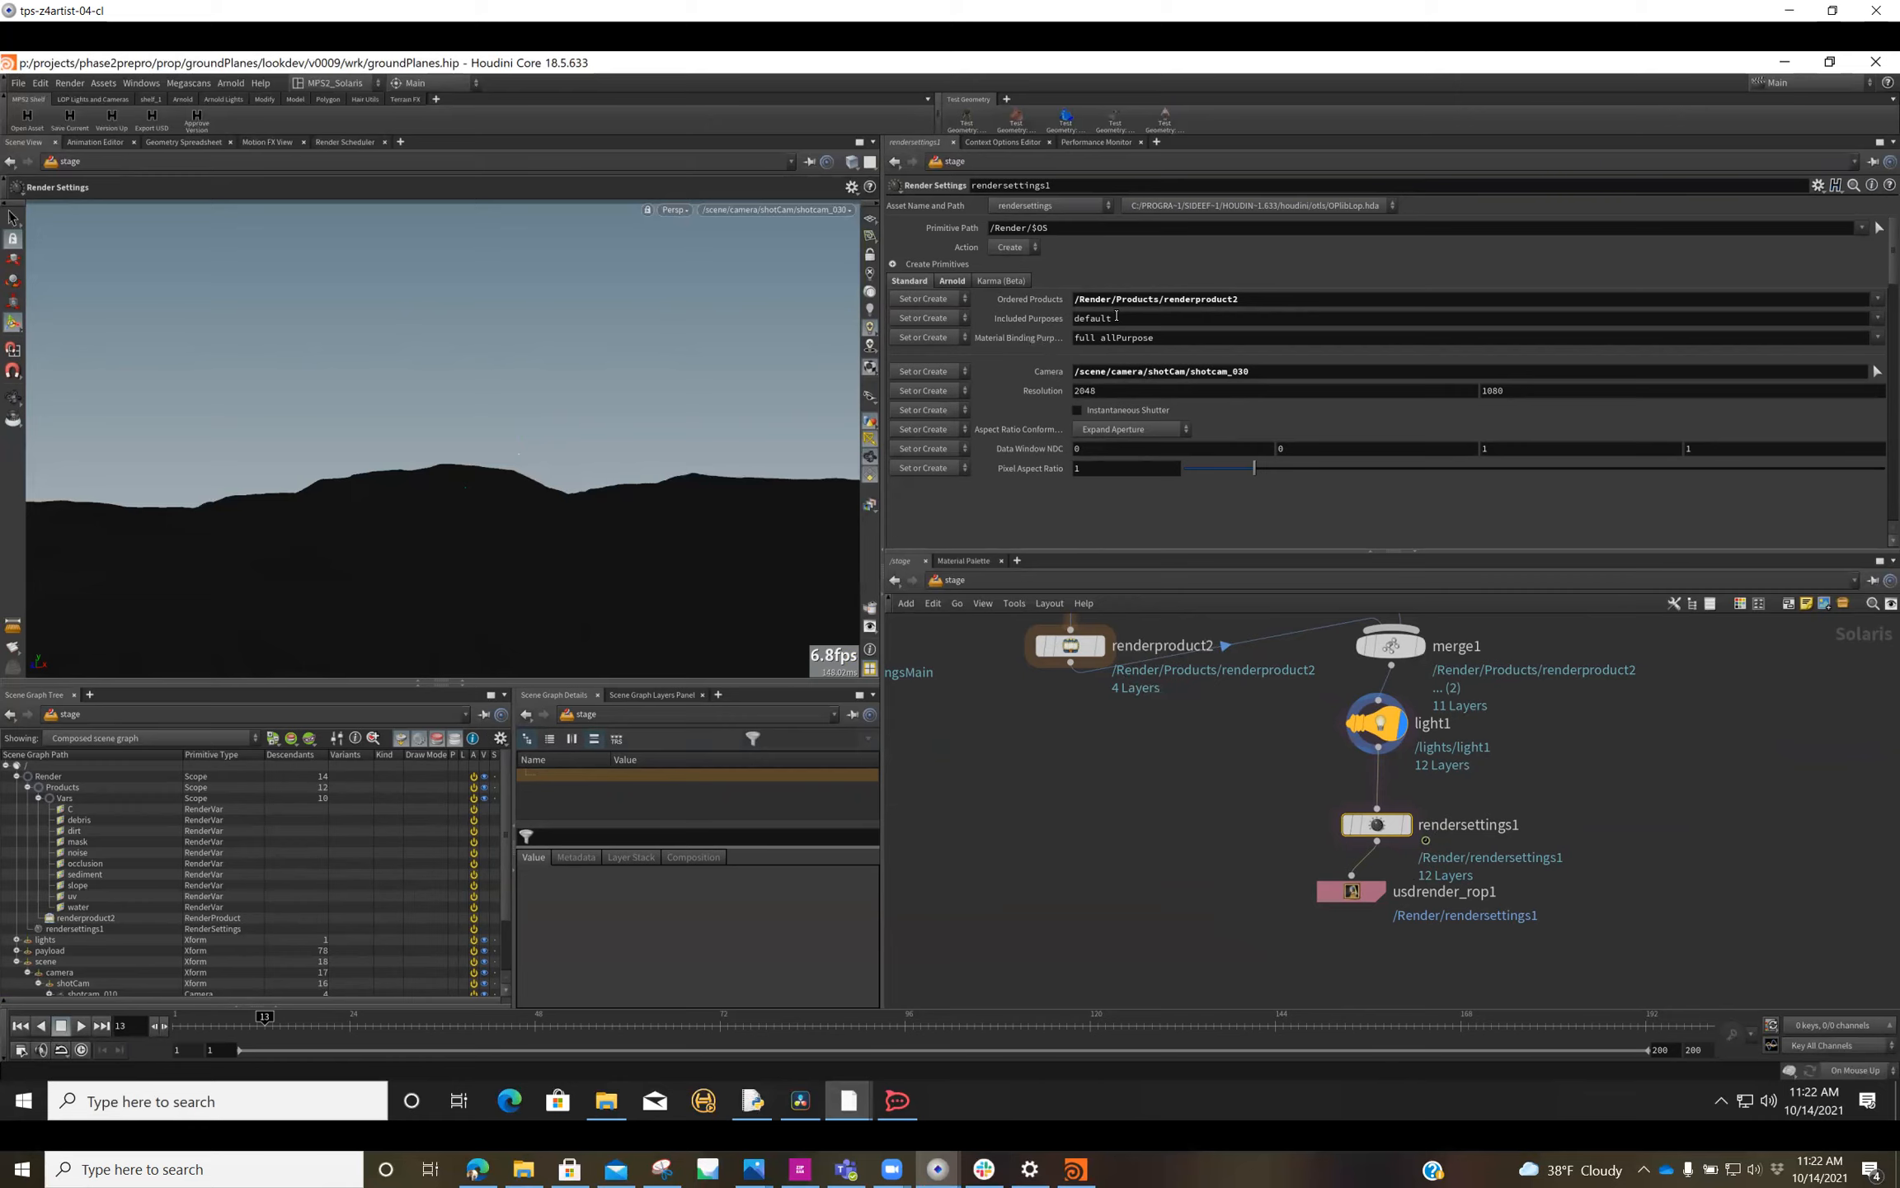
Step: Align usdrender_rop1 beneath rendersettings1 and review its renderer, output image, context options and pre-render script
{"action": "mouse_move", "coordinate": [1382, 829]}
{"action": "left_click_drag", "start_coordinate": [1357, 895], "coordinate": [1384, 920]}
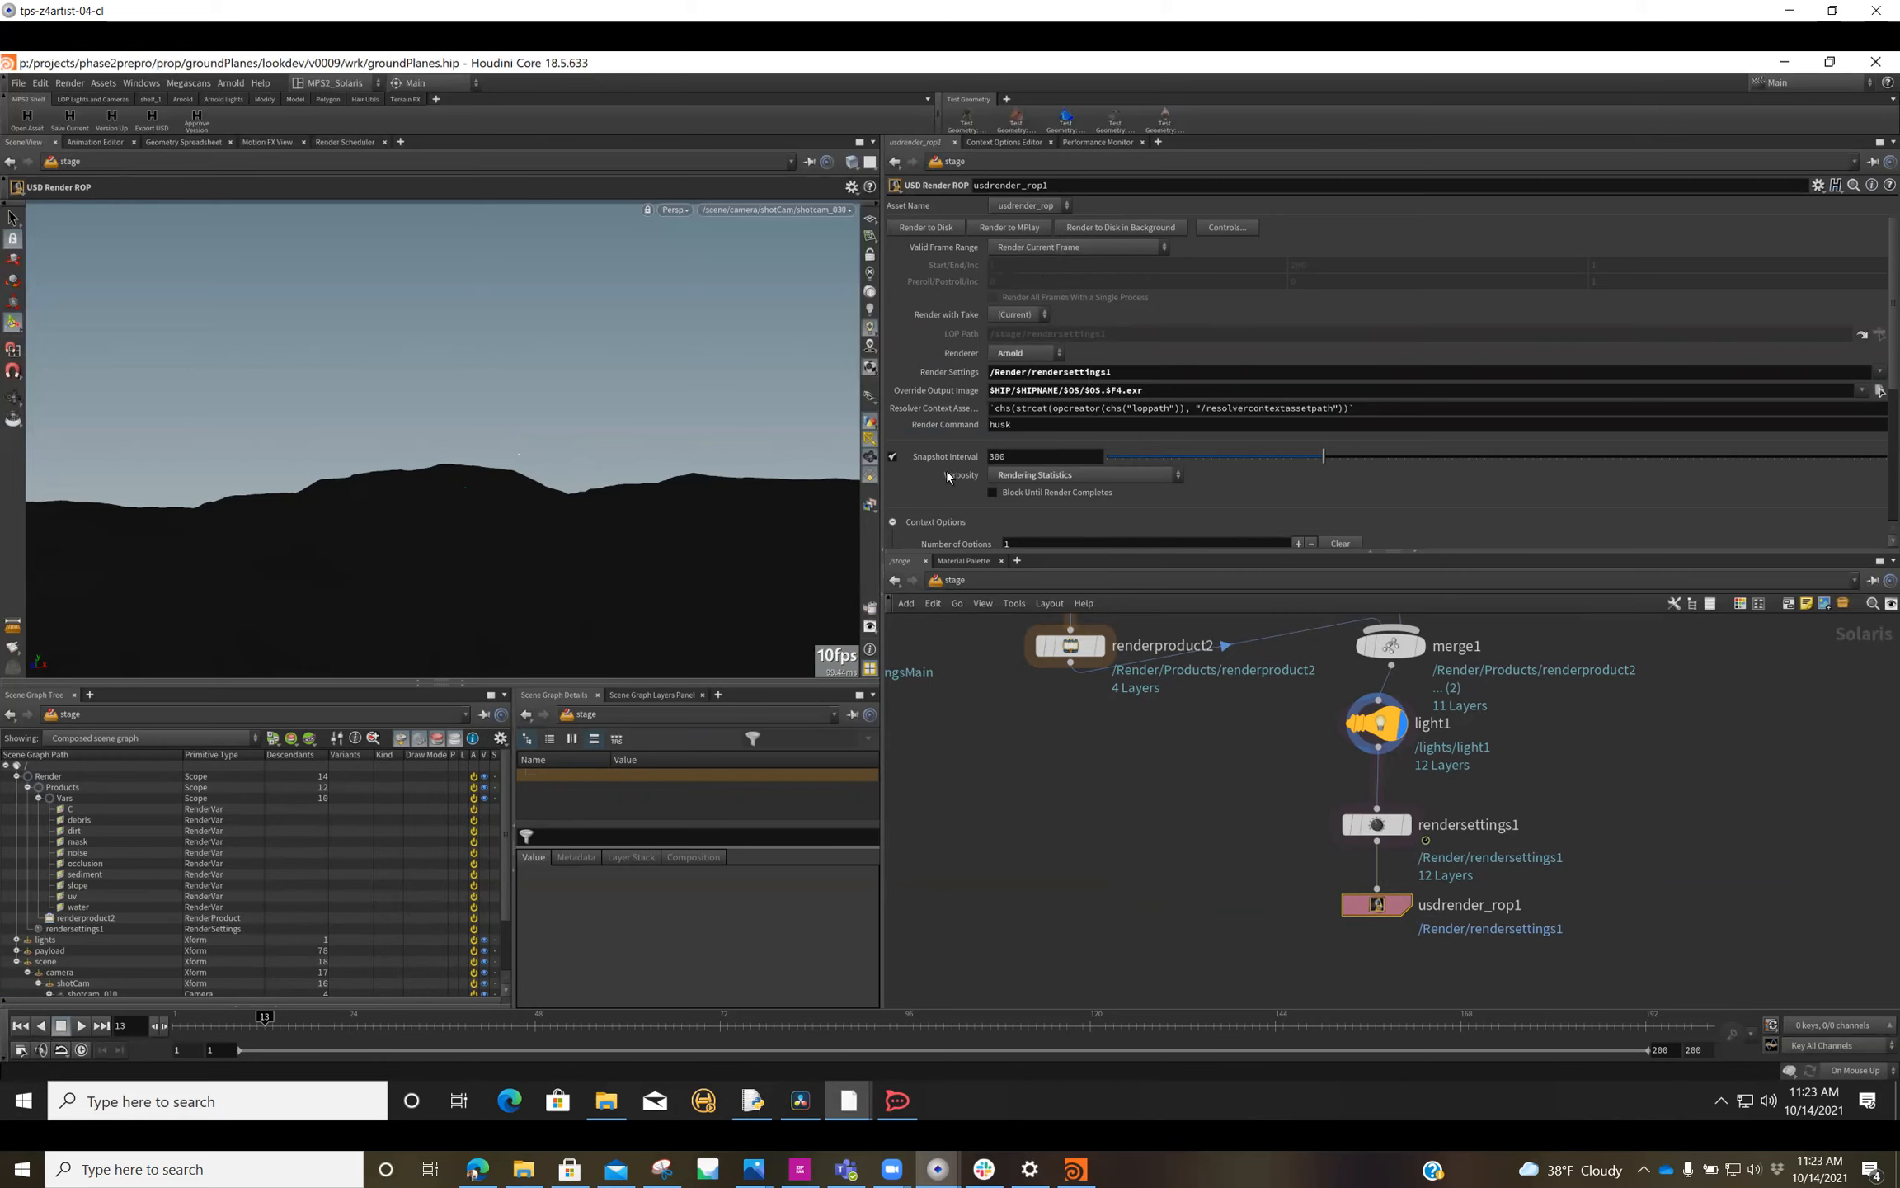
{"action": "scroll", "coordinate": [953, 501], "scroll_direction": "down", "scroll_amount": 5}
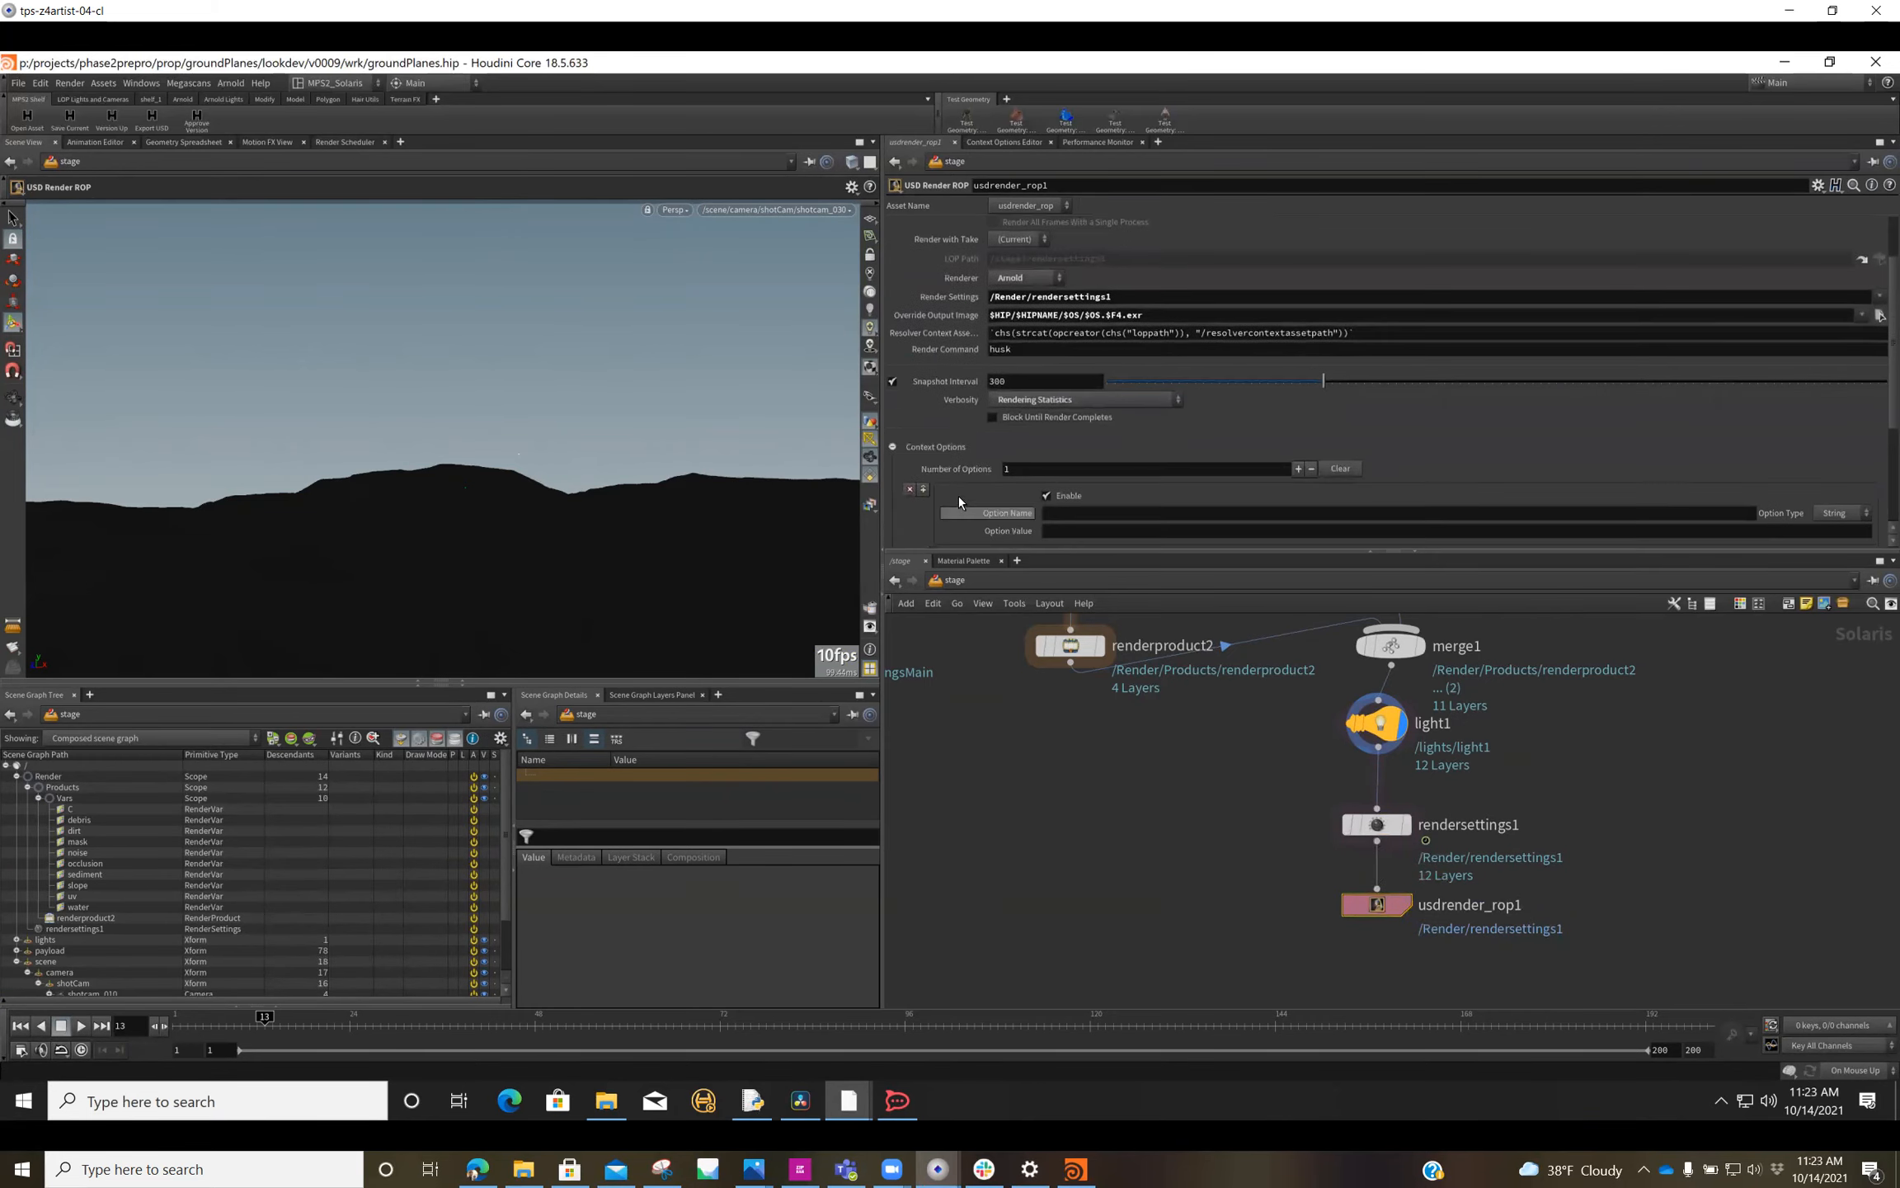
{"action": "scroll", "coordinate": [960, 493], "scroll_direction": "down", "scroll_amount": 2}
{"action": "scroll", "coordinate": [961, 488], "scroll_direction": "up", "scroll_amount": 3}
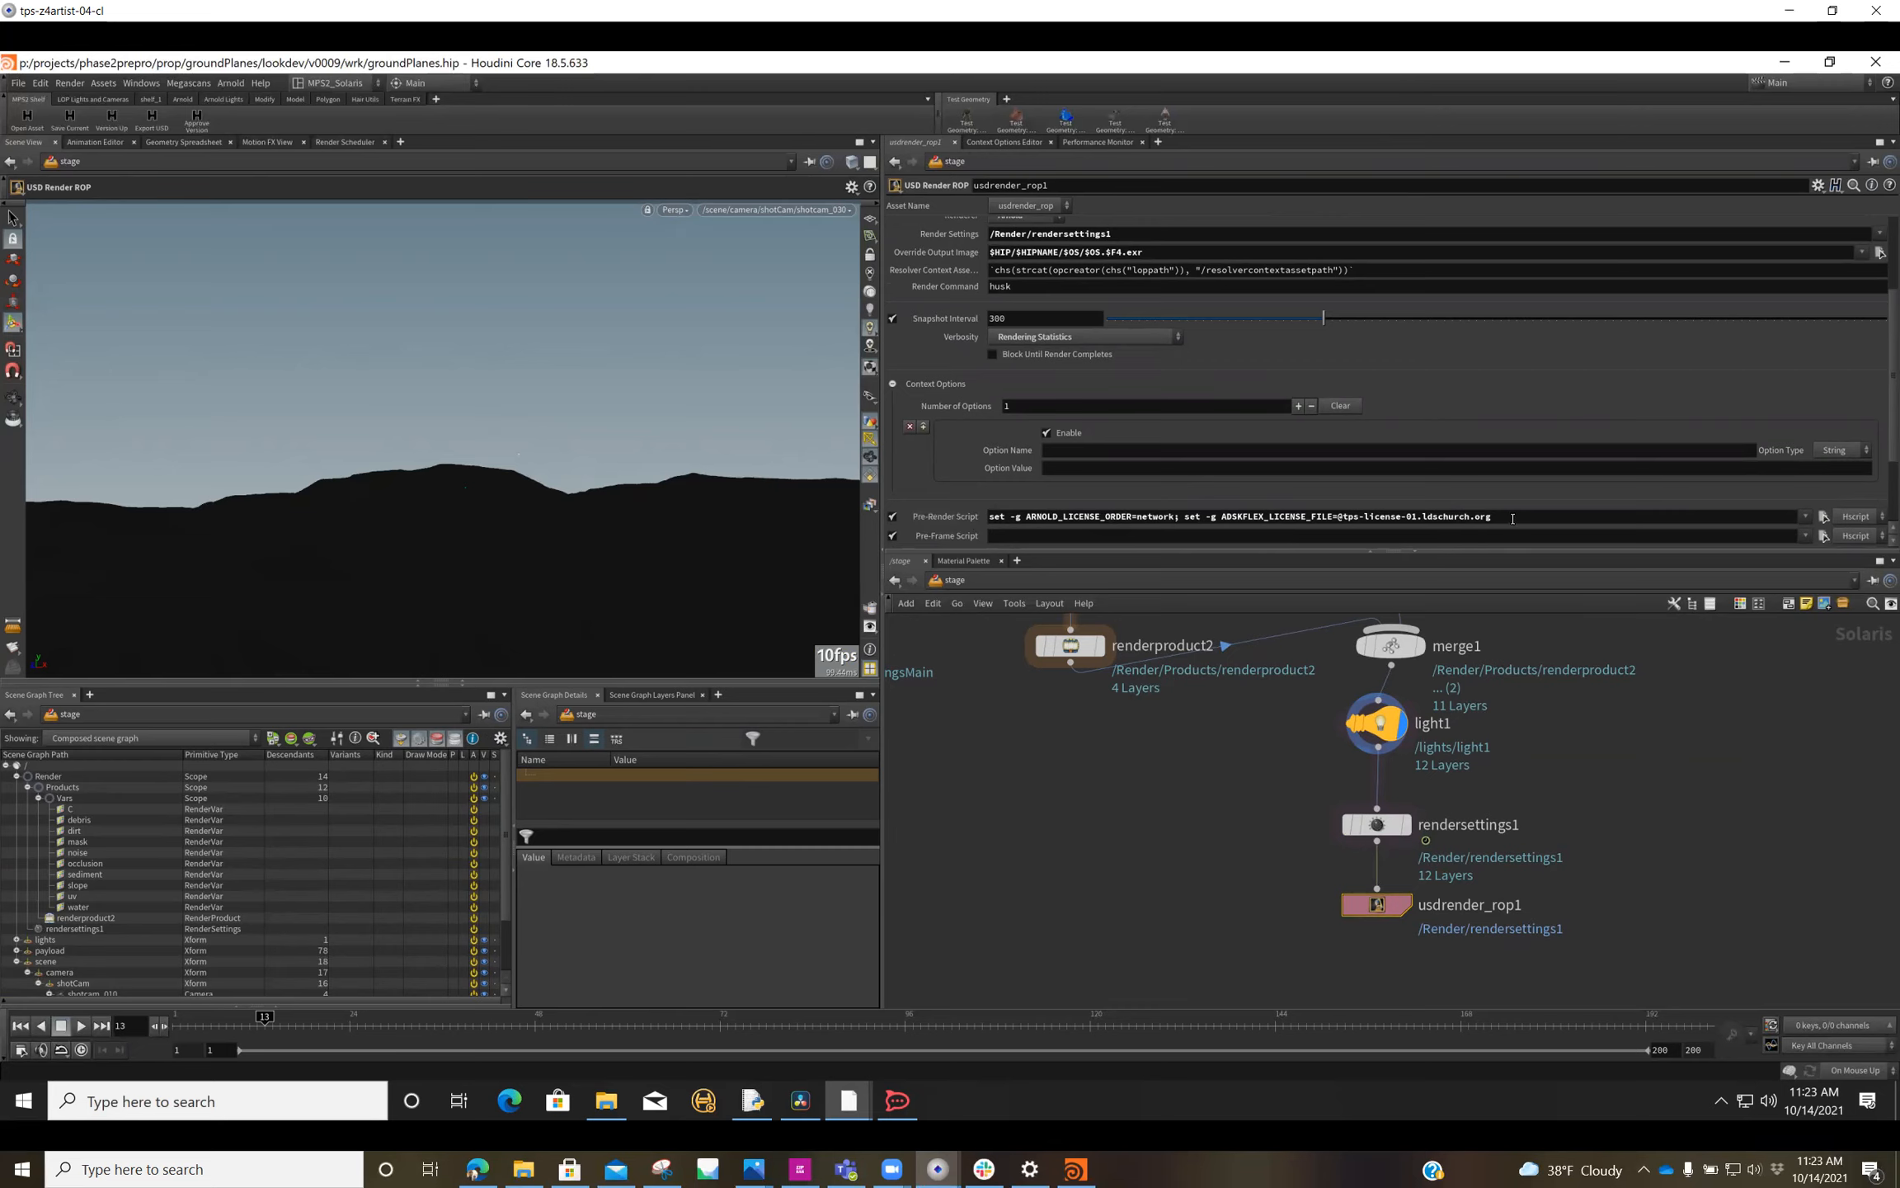
{"action": "left_click_drag", "start_coordinate": [1252, 511], "coordinate": [985, 509]}
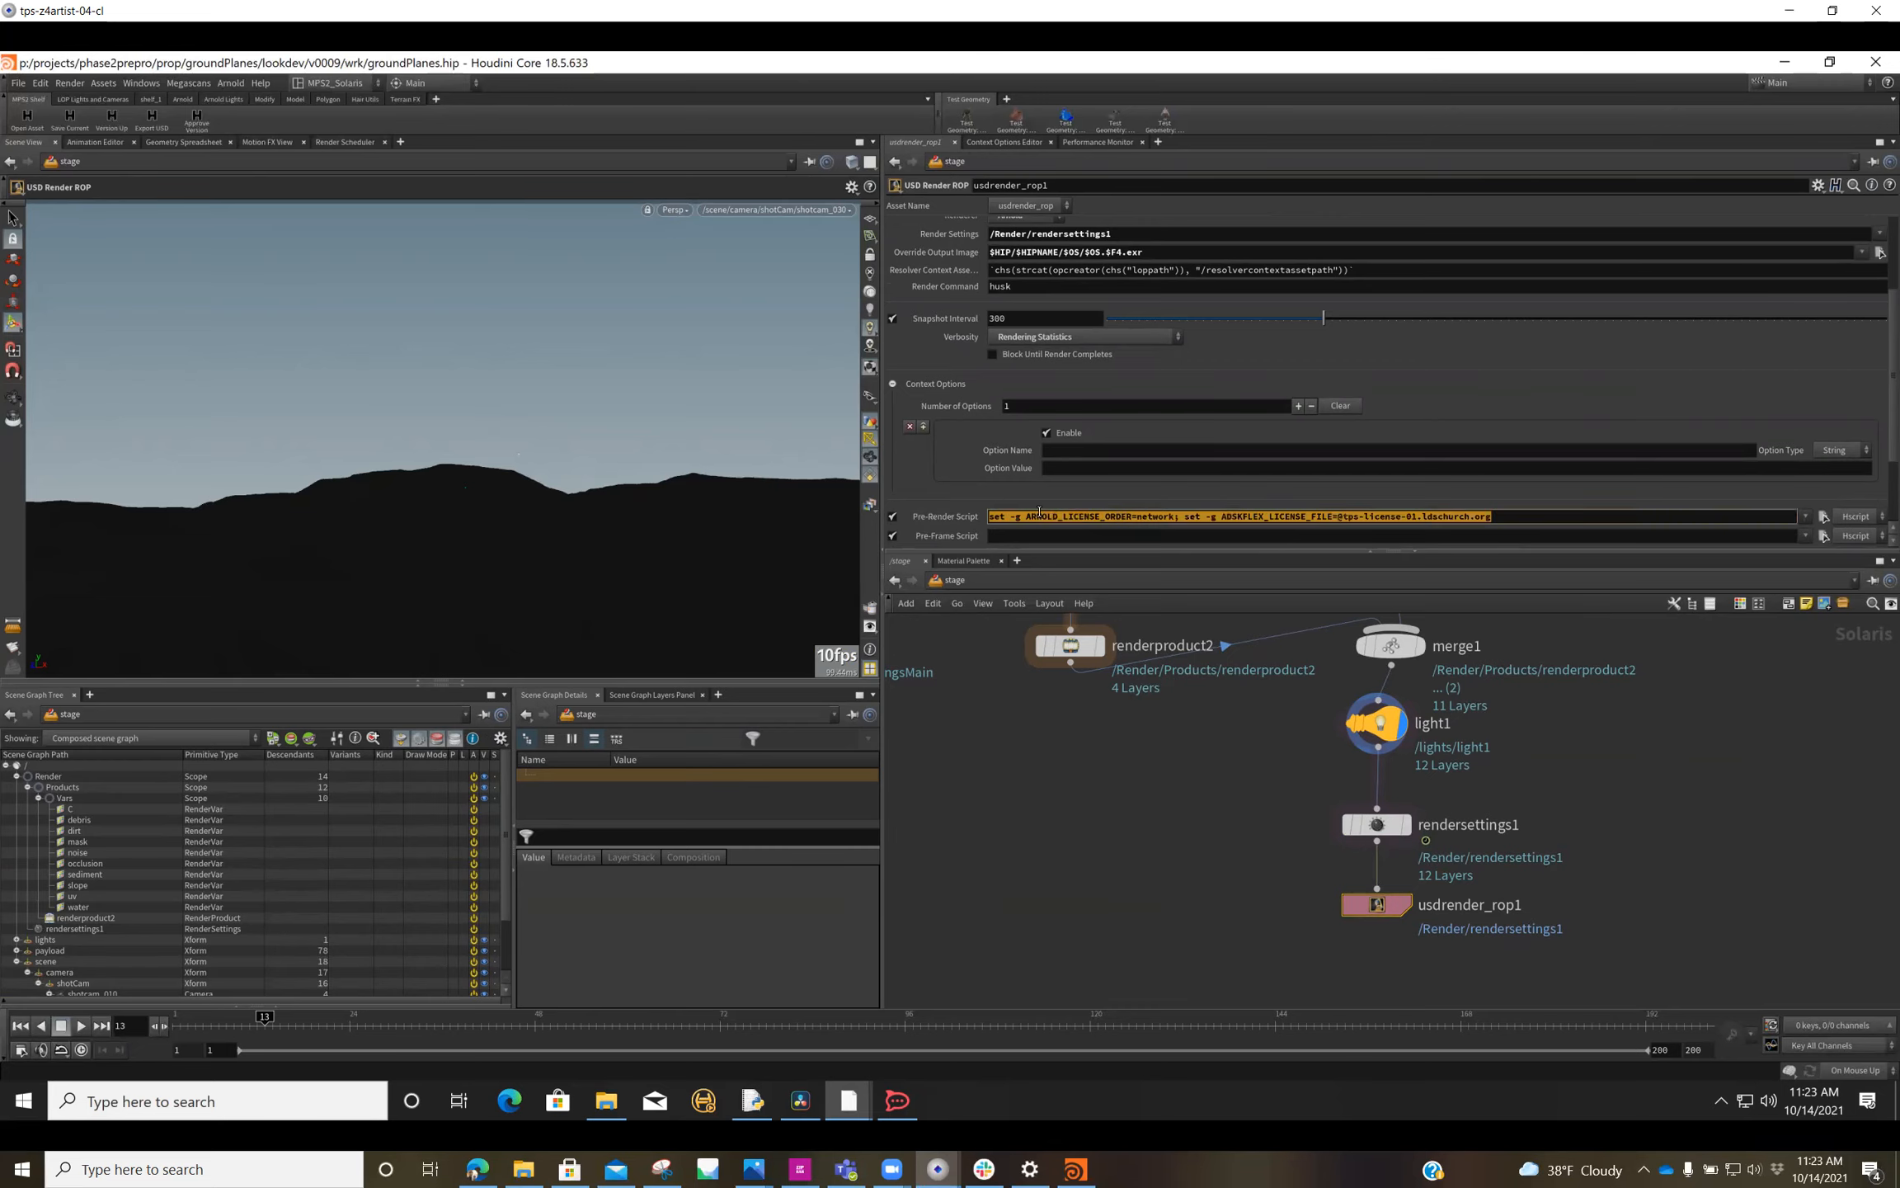
{"action": "scroll", "coordinate": [938, 458], "scroll_direction": "up", "scroll_amount": 3}
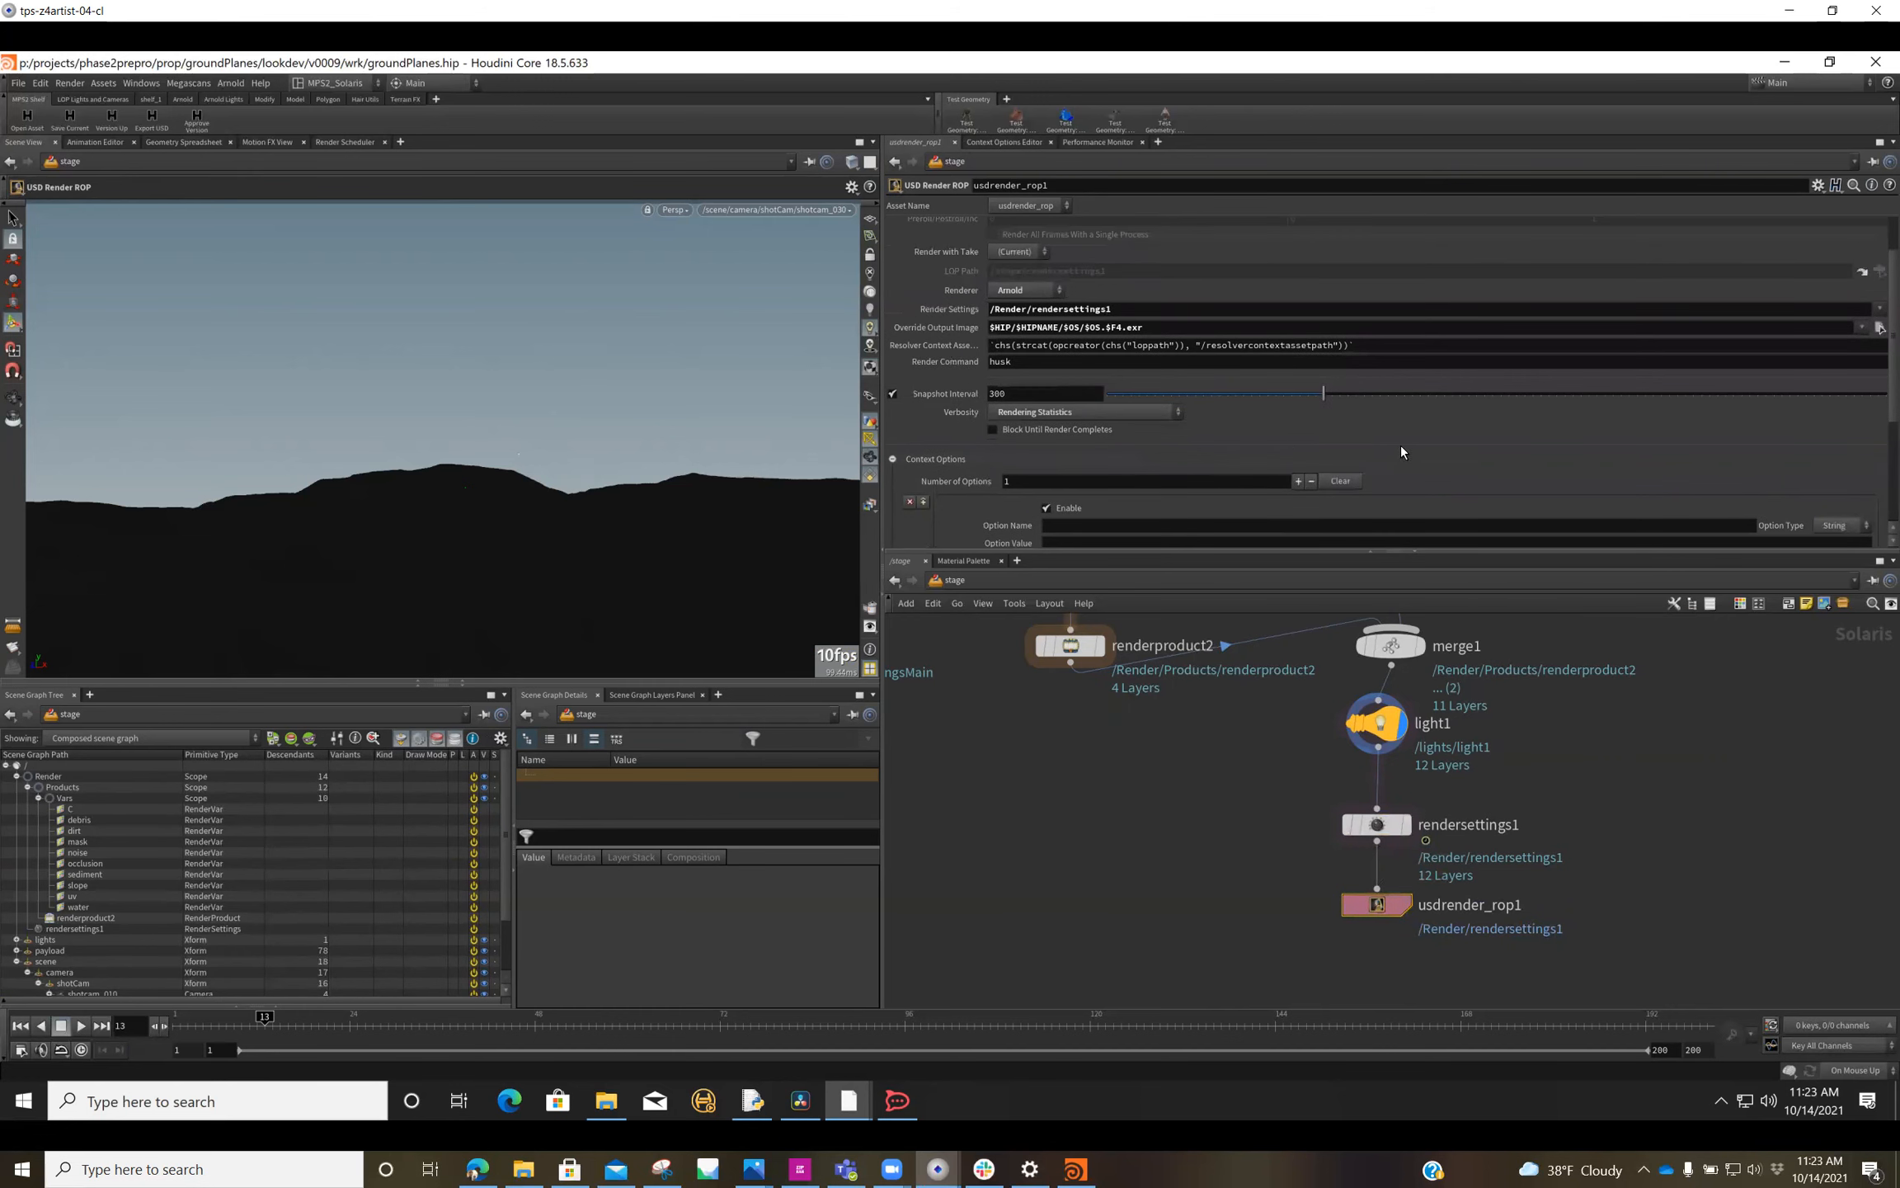
{"action": "scroll", "coordinate": [1346, 443], "scroll_direction": "up", "scroll_amount": 1}
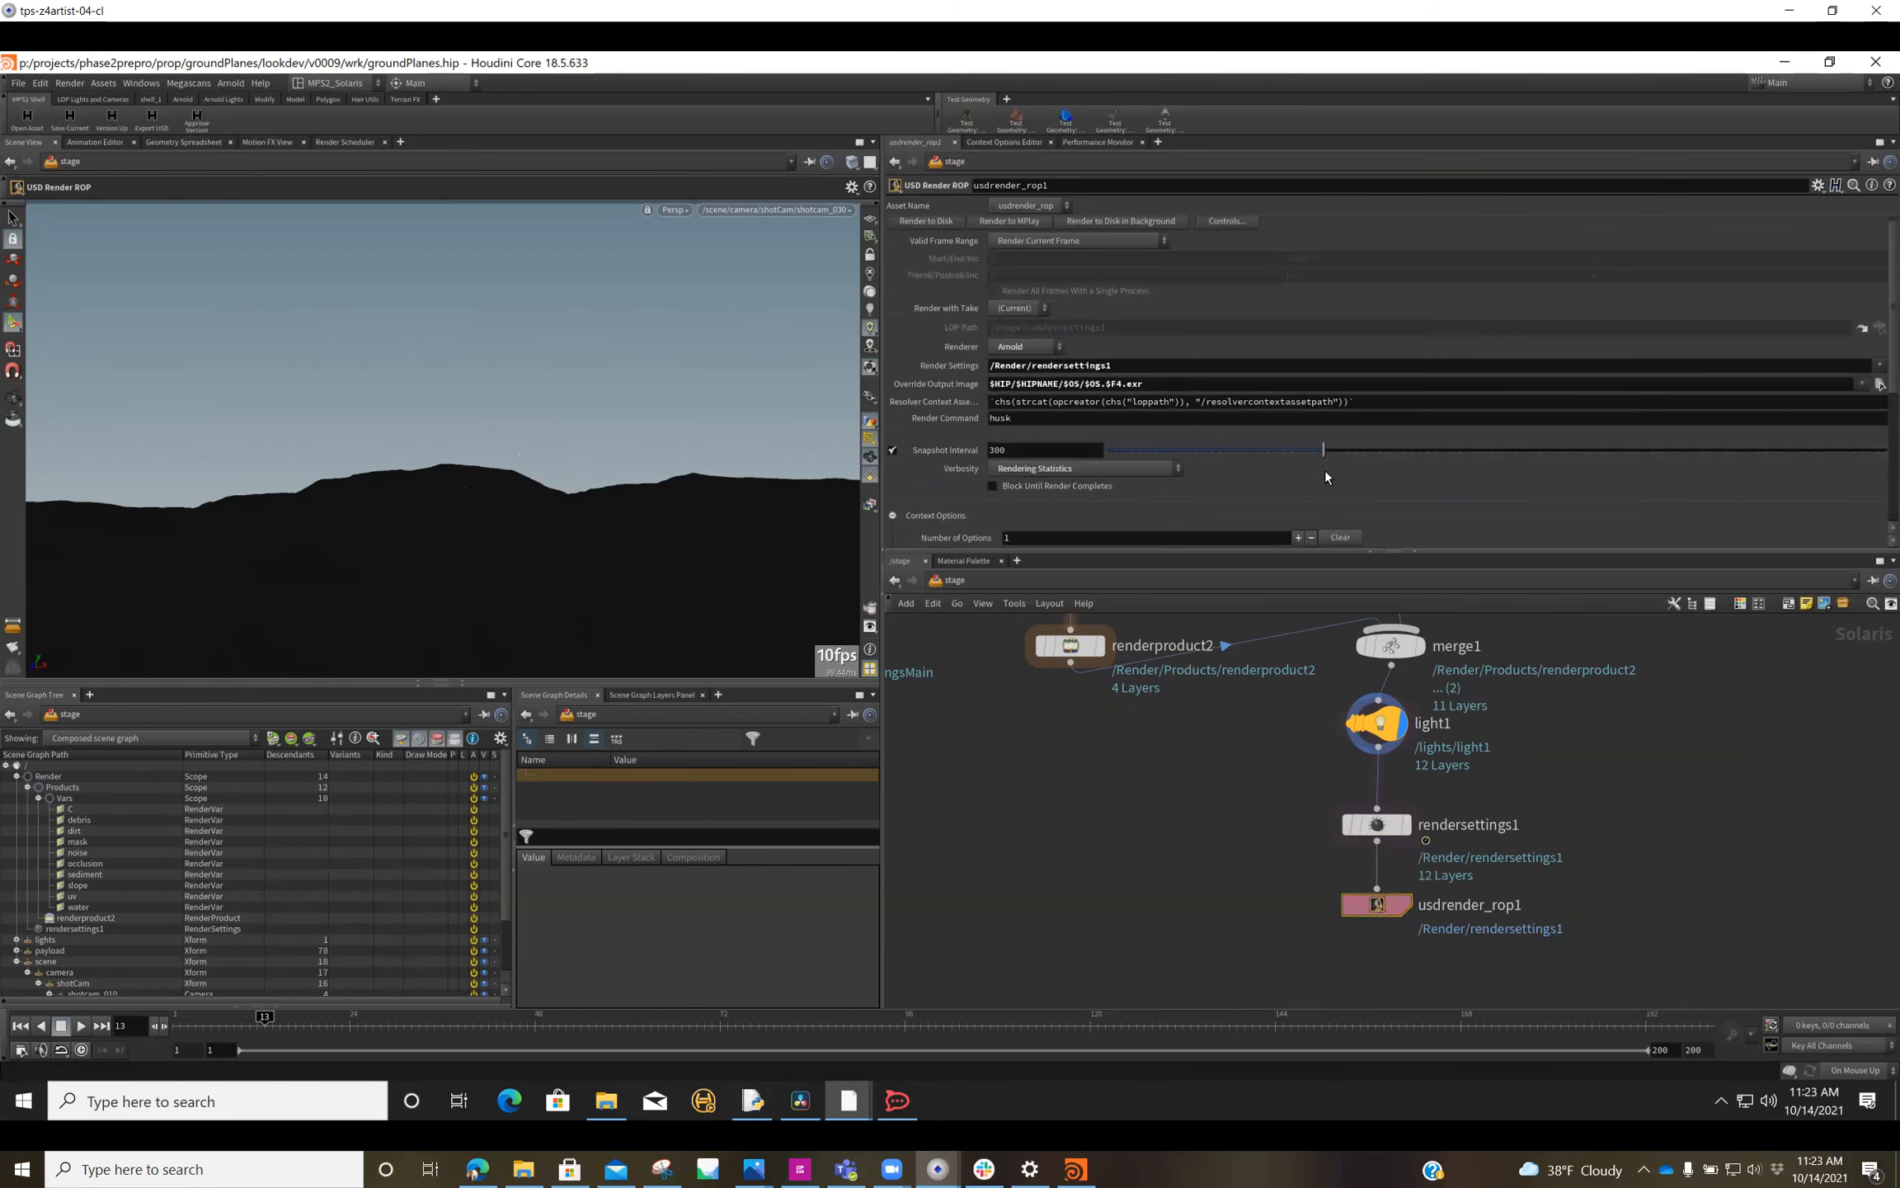
{"action": "scroll", "coordinate": [1324, 476], "scroll_direction": "up", "scroll_amount": 1}
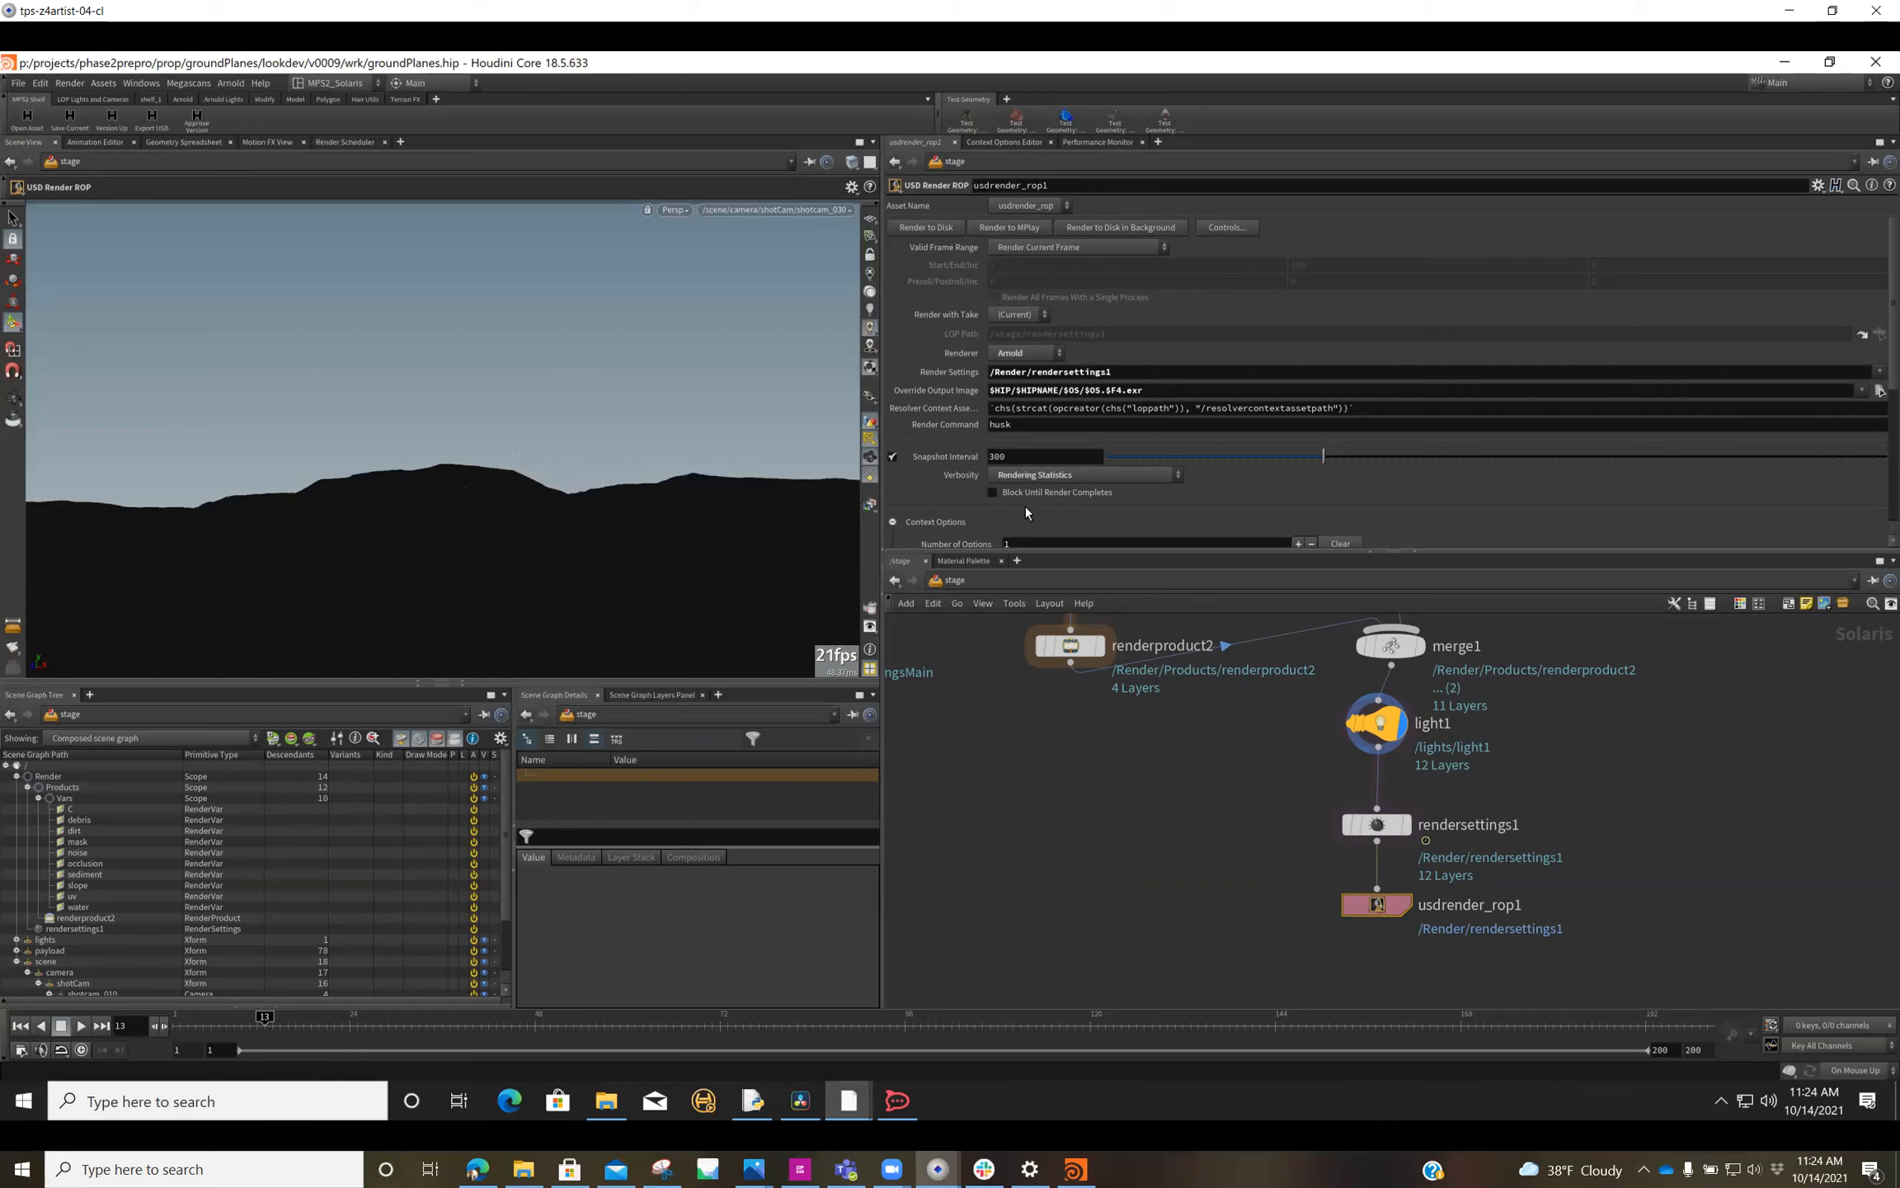
Step: Display the Arnold sampling settings of the rendersettings1 node
{"action": "left_click", "coordinate": [1390, 824]}
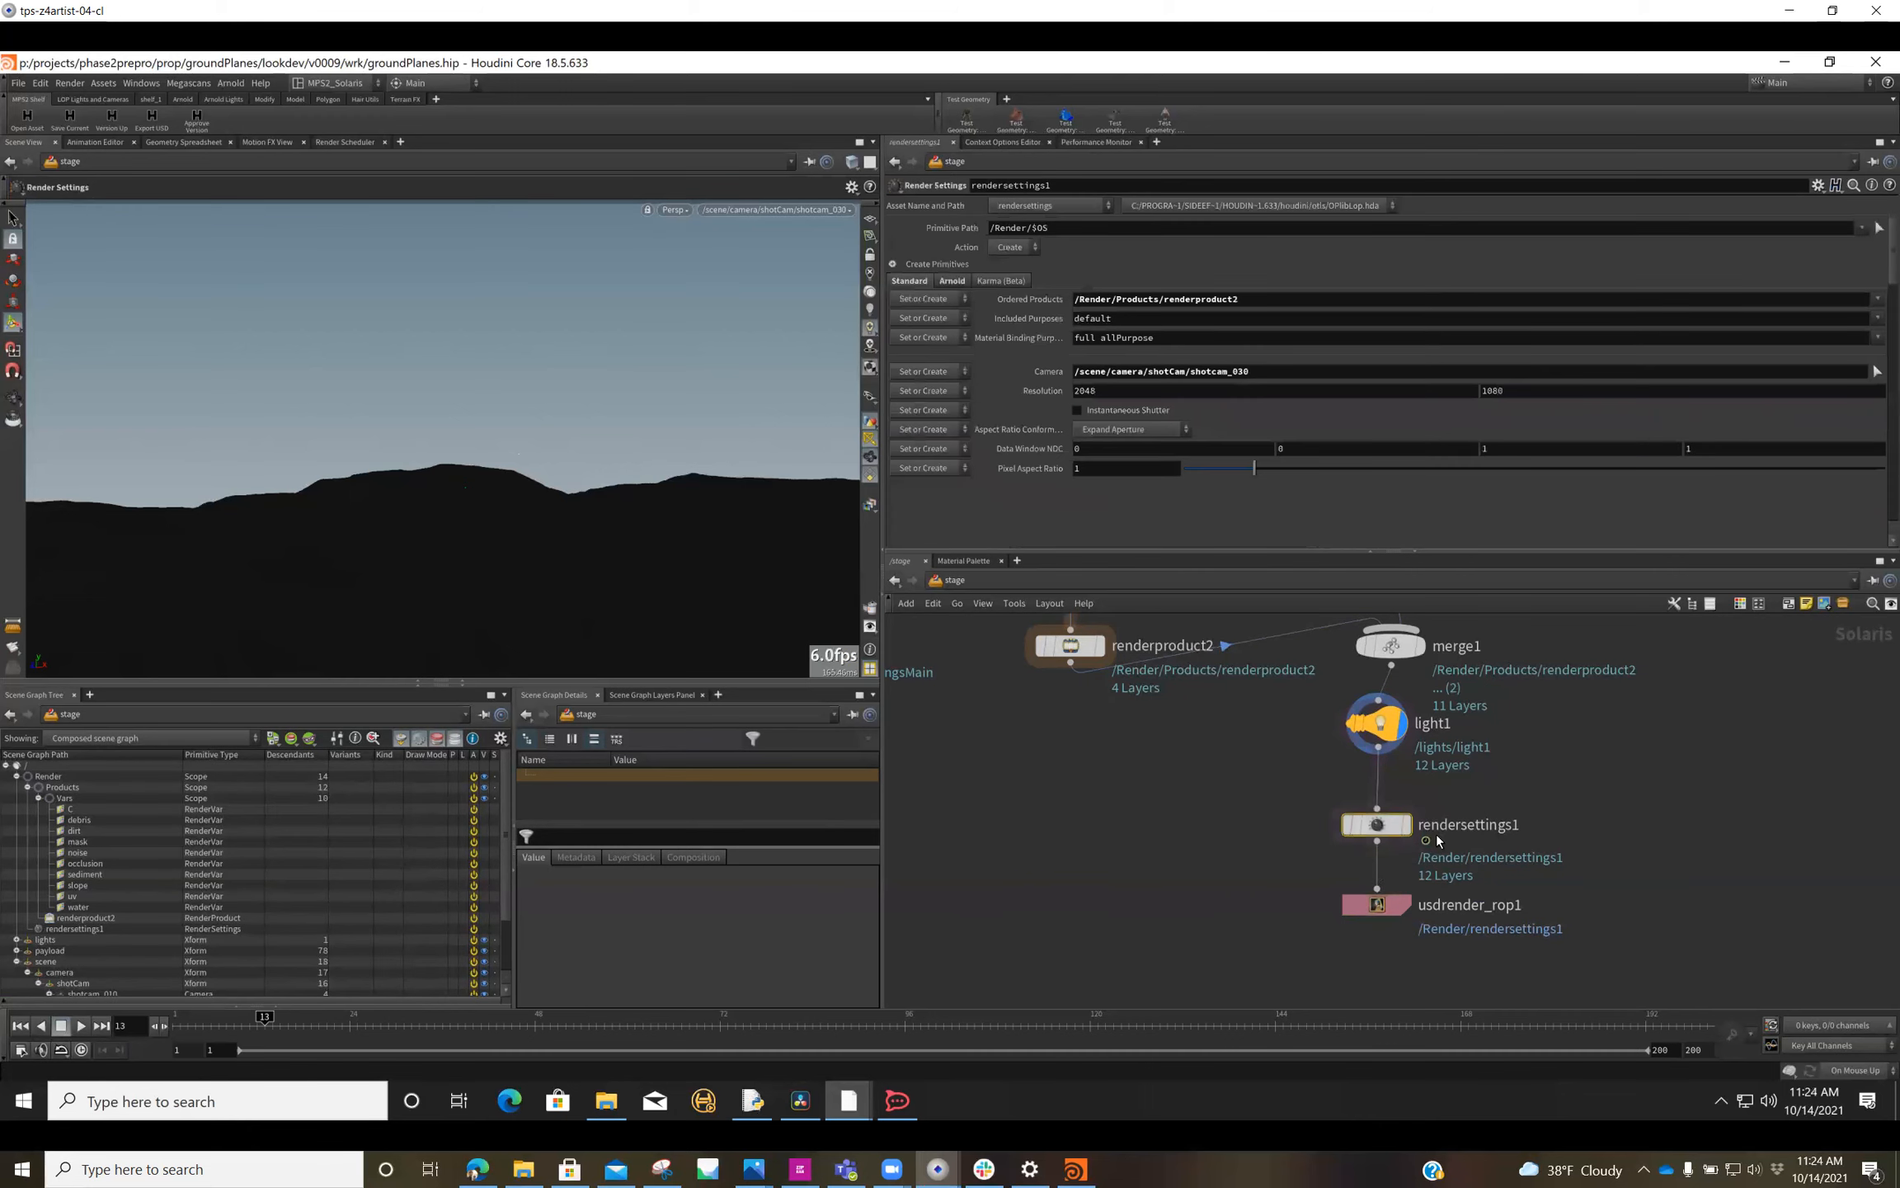
{"action": "left_click", "coordinate": [951, 282]}
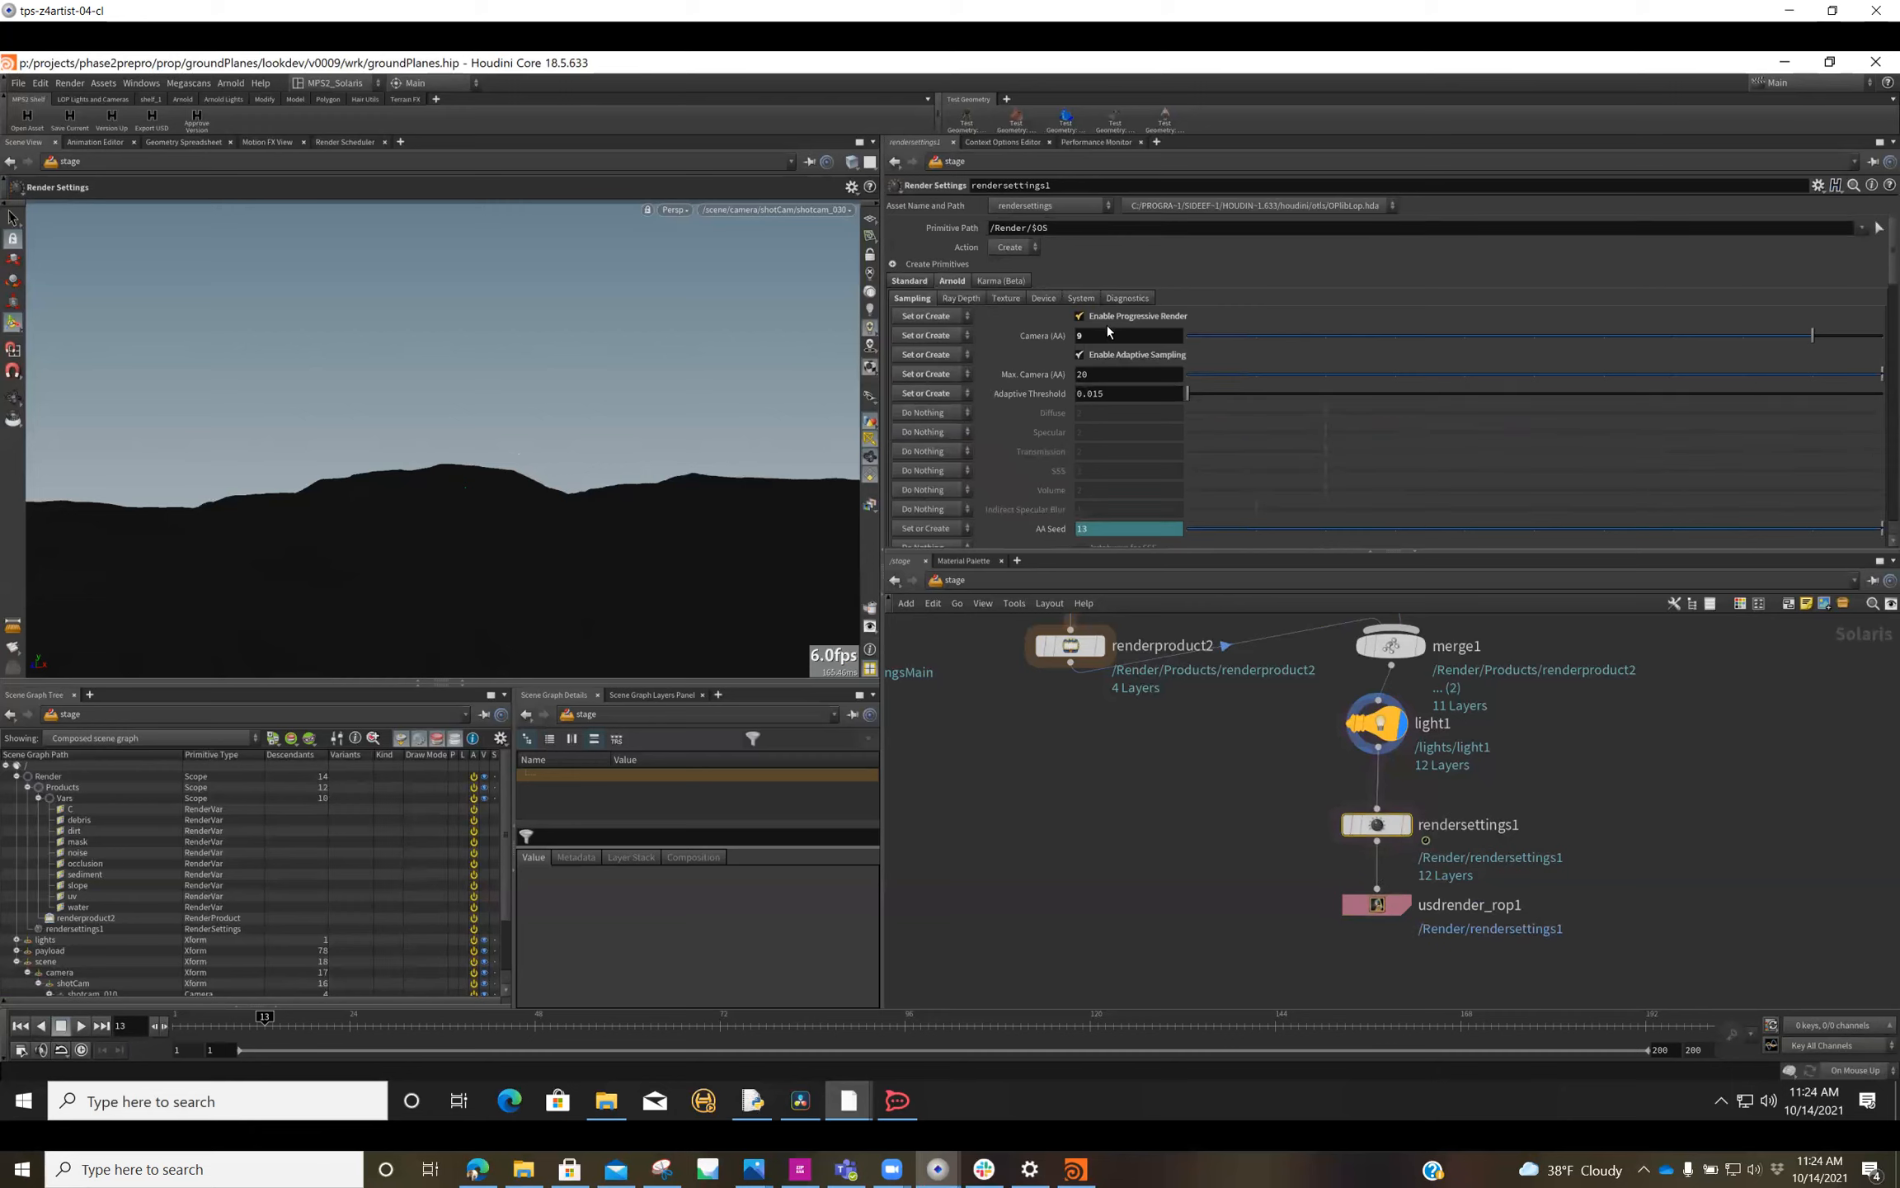
Step: Review the Arnold sampling settings of rendersettings1 and the output image and render command settings of usdrender_rop1
{"action": "scroll", "coordinate": [1063, 463], "scroll_direction": "down", "scroll_amount": 3}
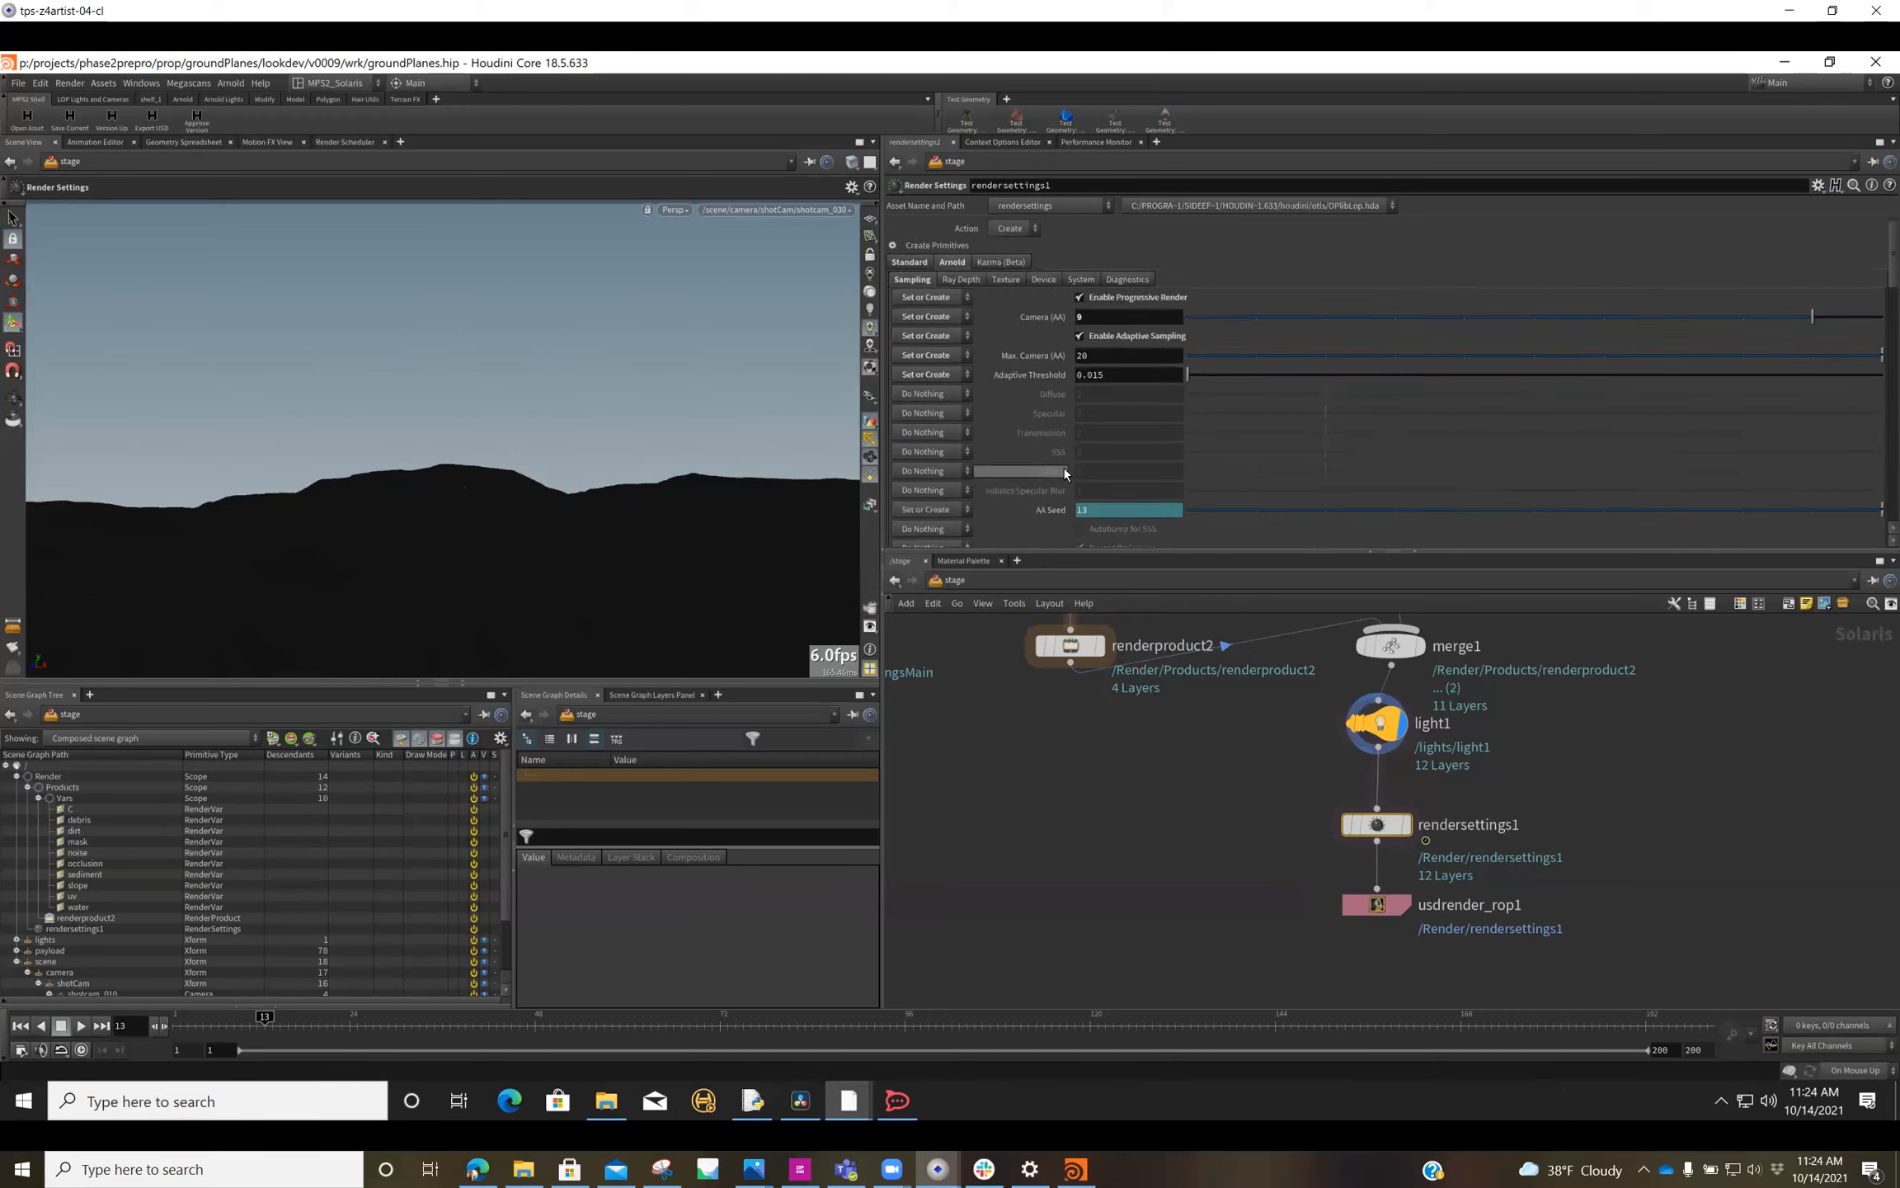
{"action": "scroll", "coordinate": [1063, 469], "scroll_direction": "up", "scroll_amount": 3}
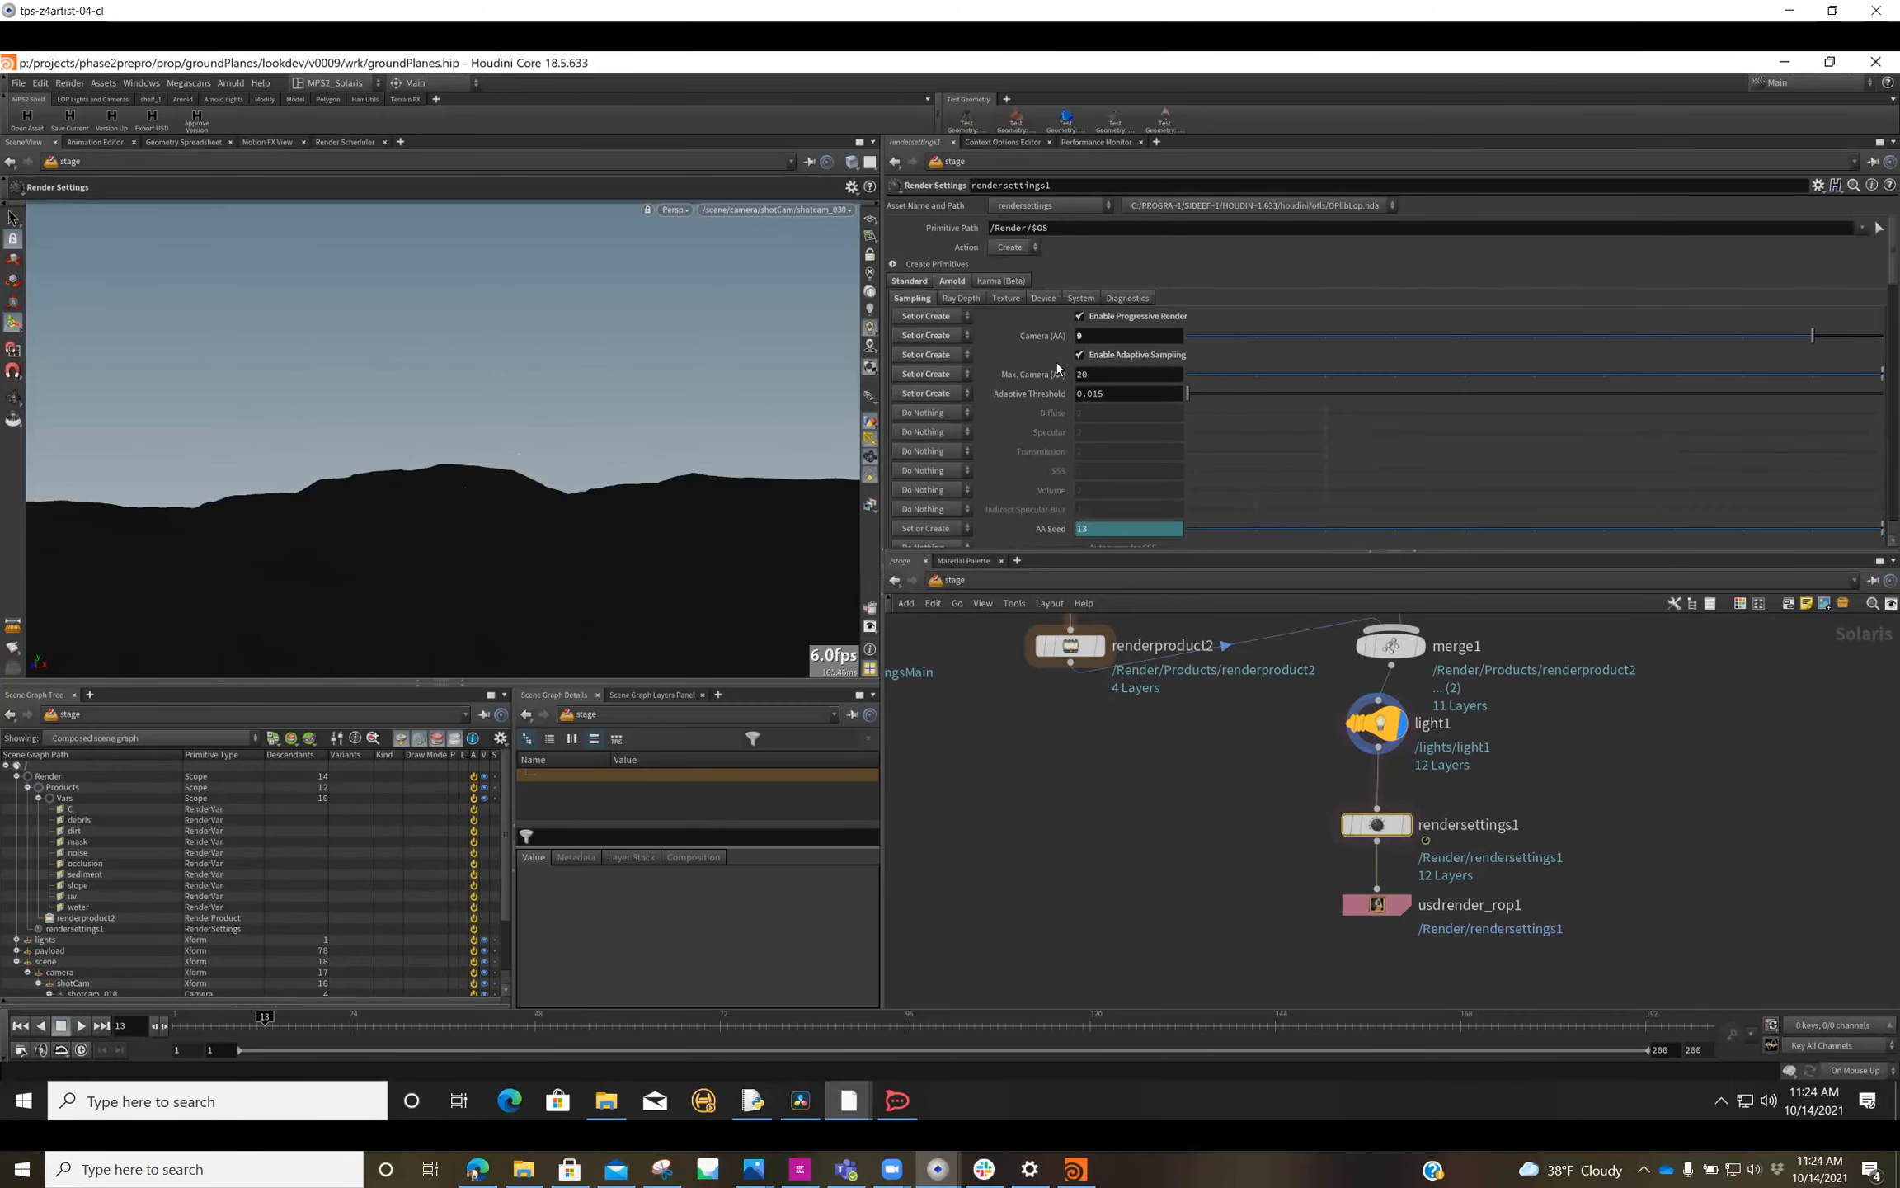
{"action": "mouse_move", "coordinate": [1376, 833]}
{"action": "left_click", "coordinate": [1376, 905]}
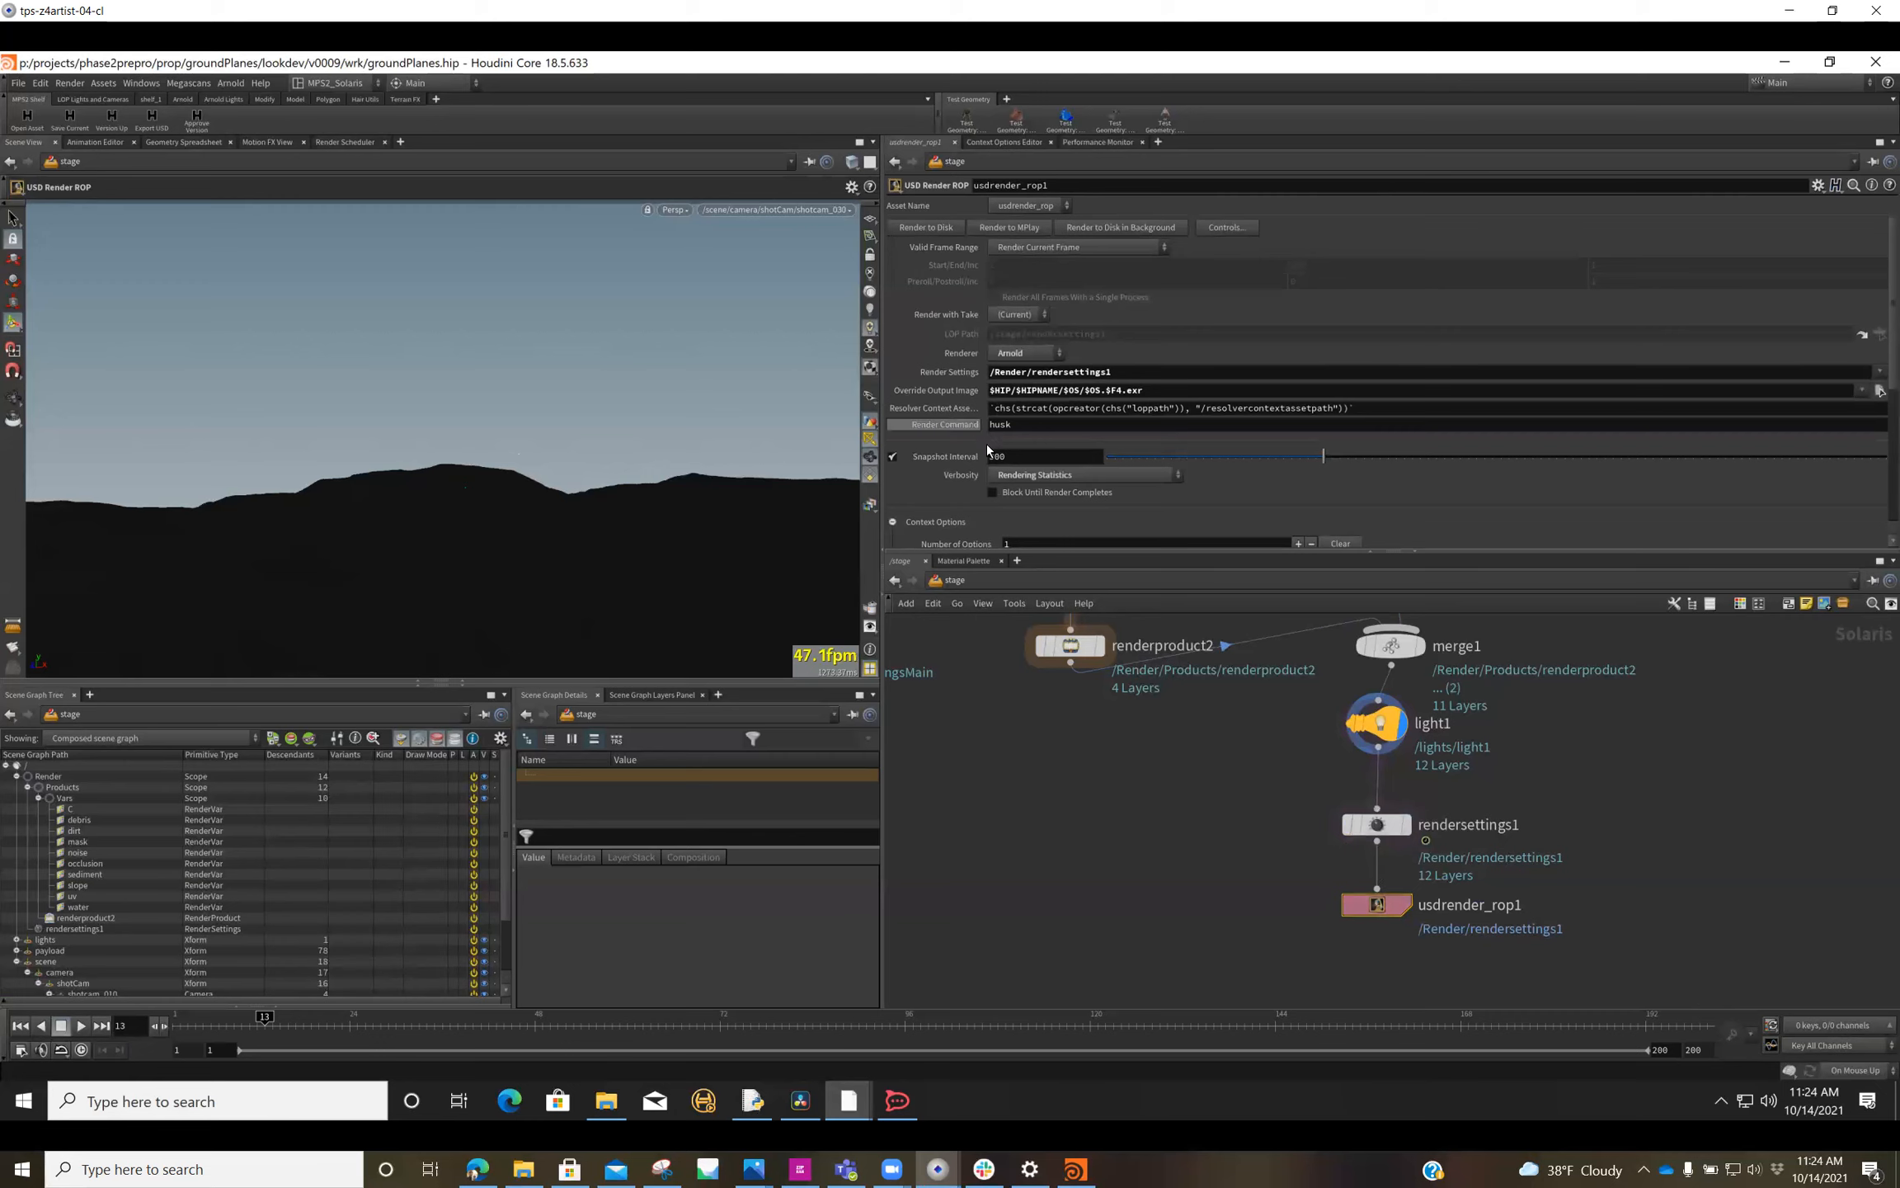
{"action": "scroll", "coordinate": [924, 452], "scroll_direction": "down", "scroll_amount": 1}
{"action": "scroll", "coordinate": [923, 448], "scroll_direction": "up", "scroll_amount": 1}
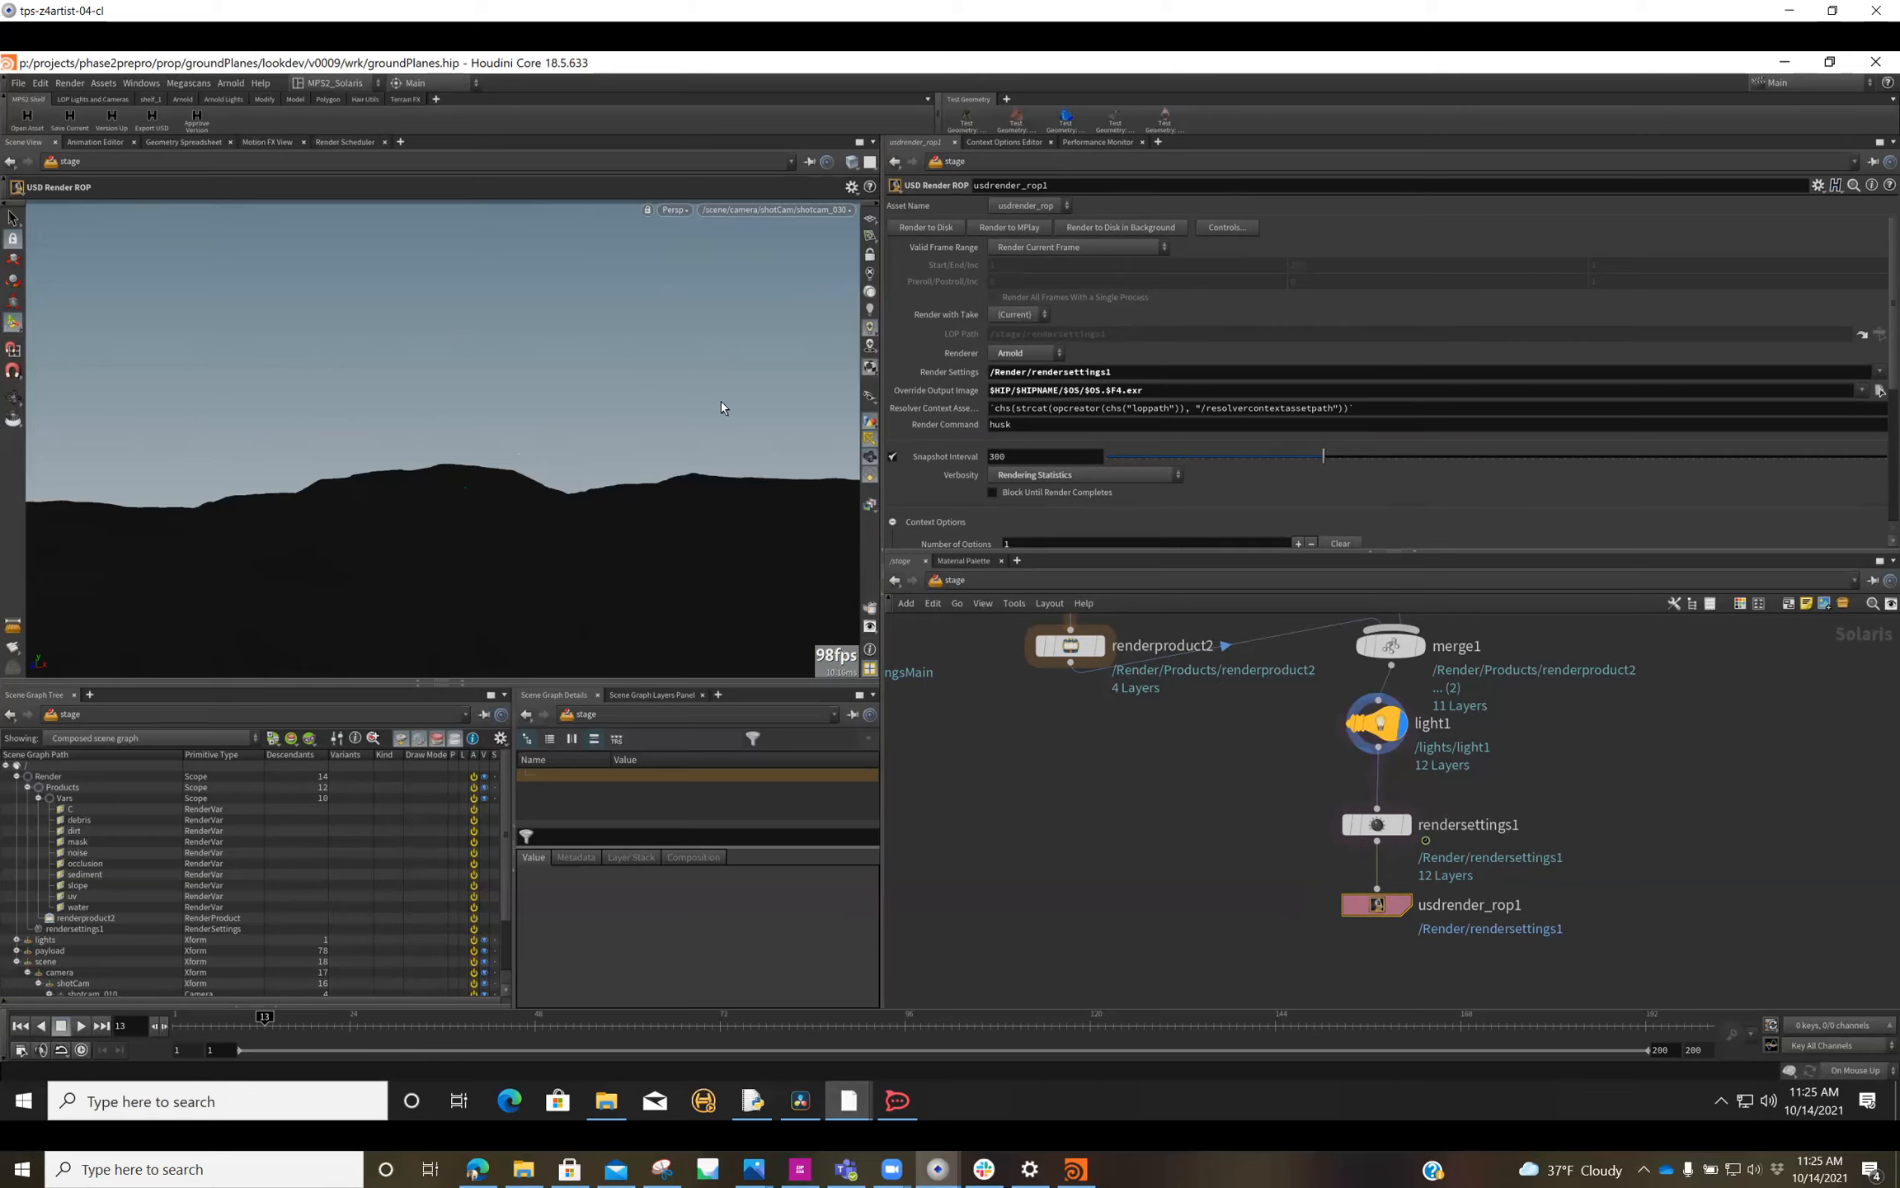
Step: Show the render gallery beneath the scene view and take a snapshot of the current shot camera view
{"action": "left_click", "coordinate": [865, 612]}
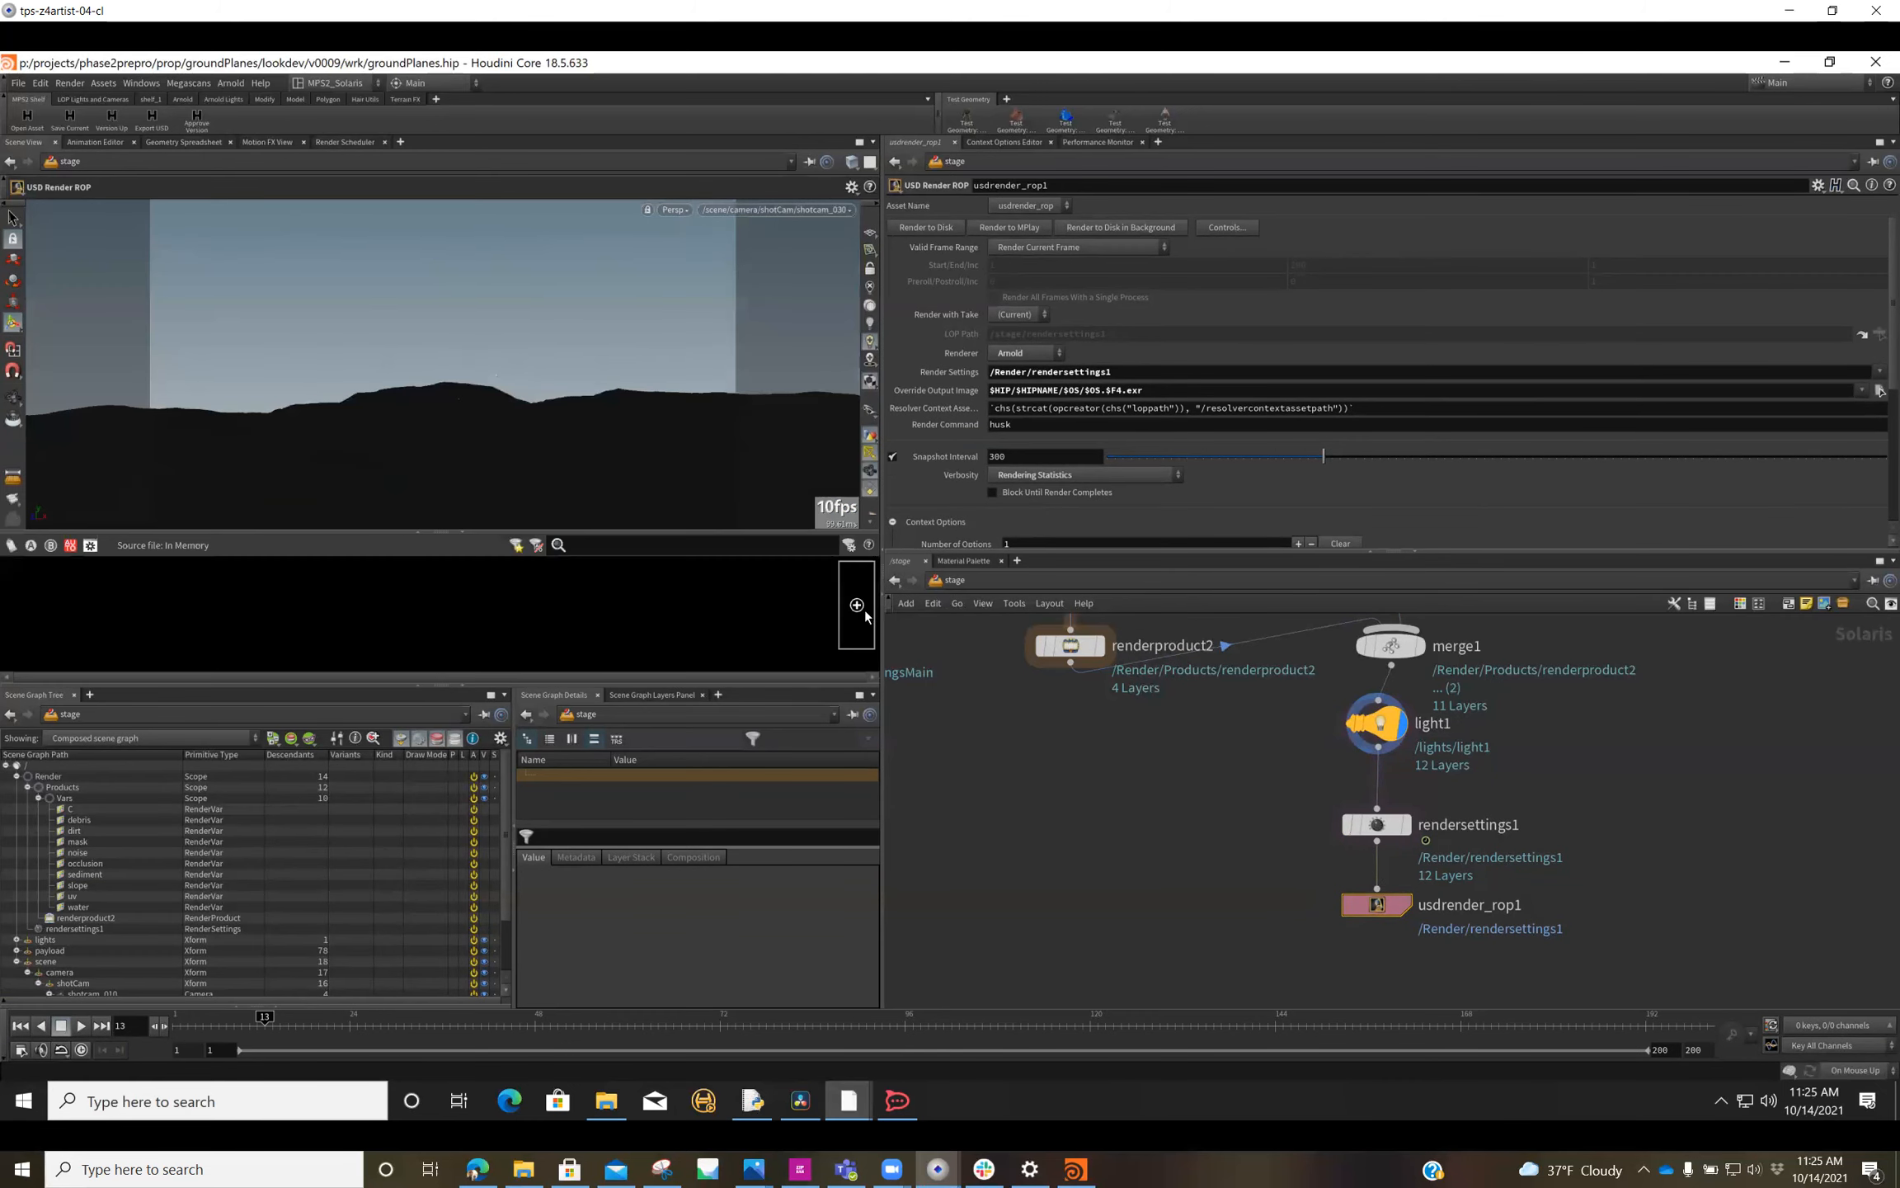
{"action": "scroll", "coordinate": [869, 458], "scroll_direction": "down", "scroll_amount": 3}
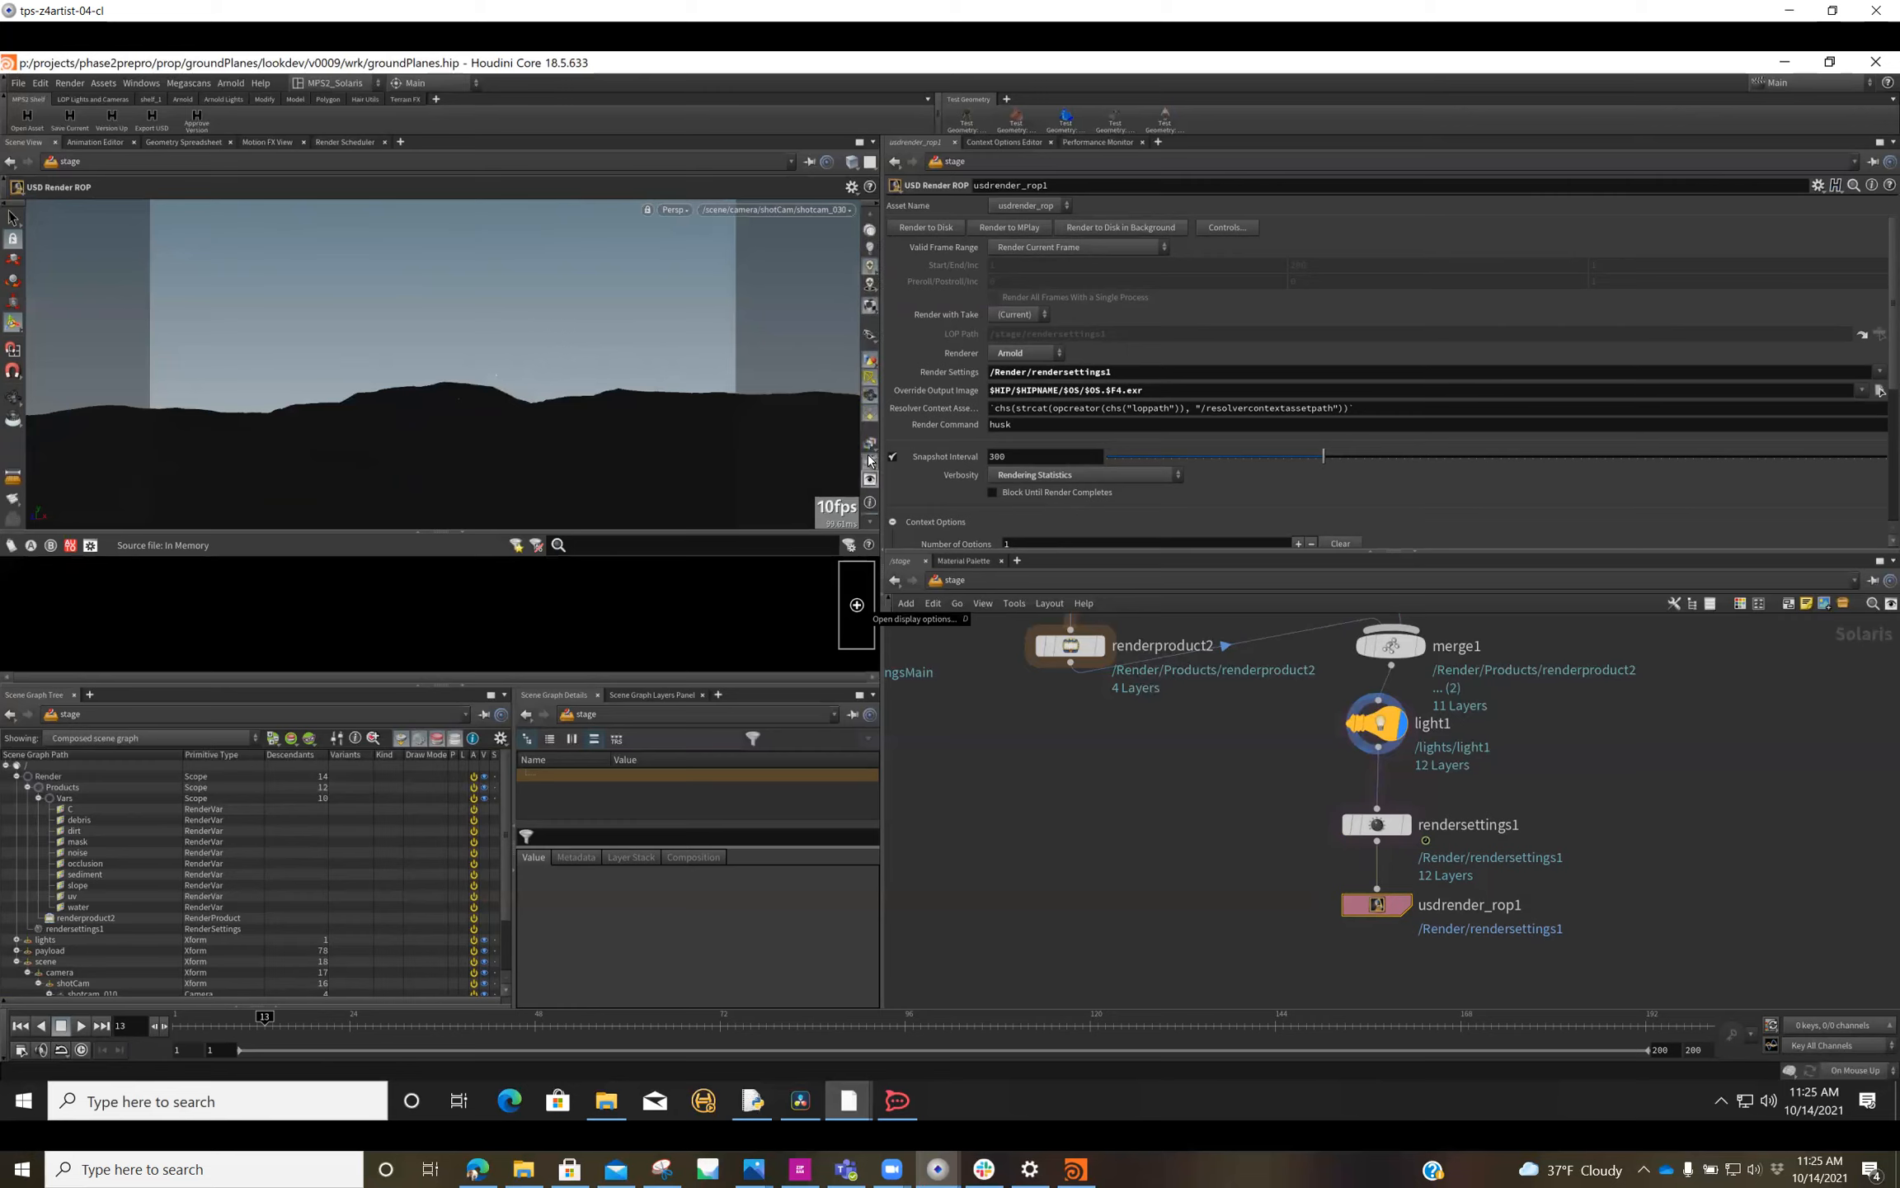
{"action": "scroll", "coordinate": [871, 483], "scroll_direction": "down", "scroll_amount": 1}
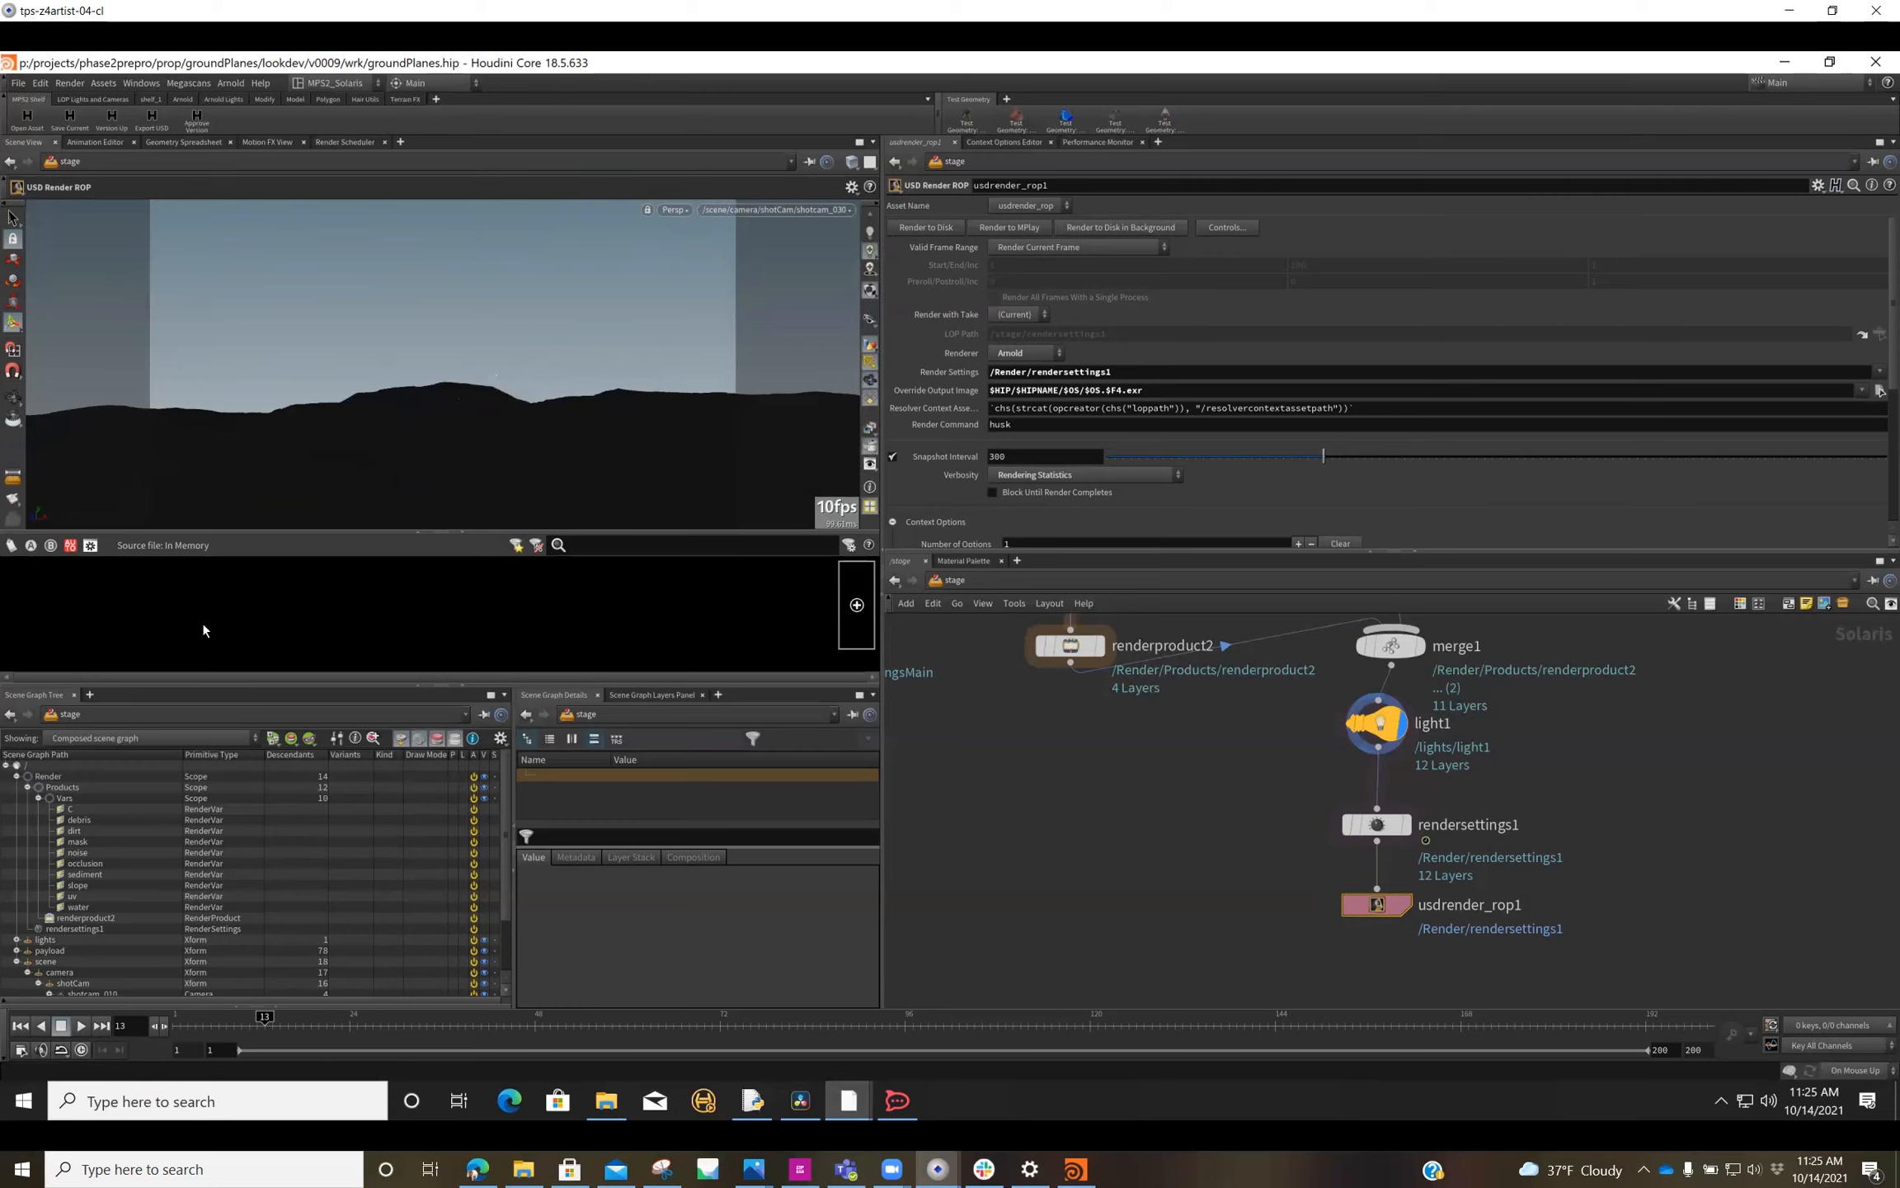
{"action": "left_click", "coordinate": [857, 607]}
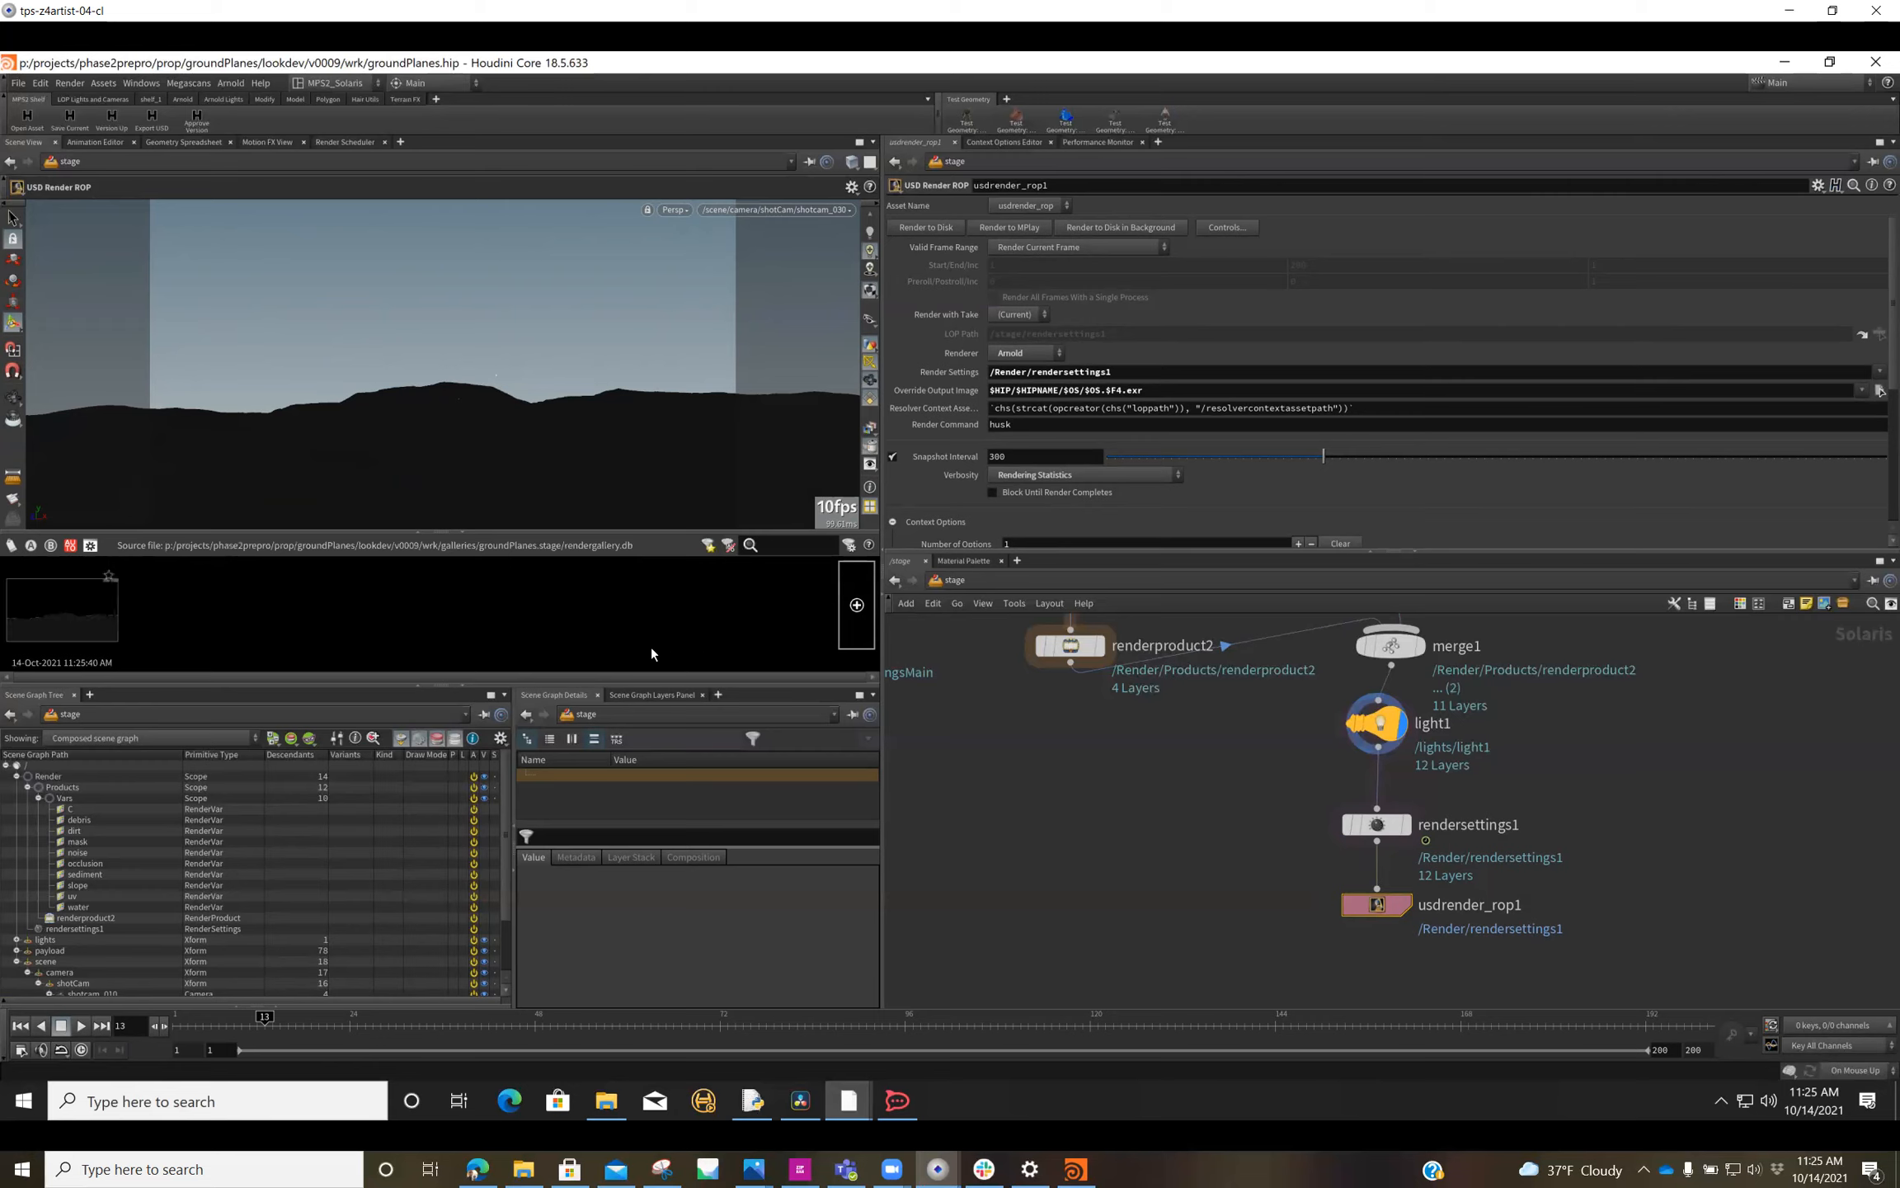
Step: Check the actions available for the new snapshot and the gallery's auto-save options, leaving both unchanged
{"action": "right_click", "coordinate": [71, 611]}
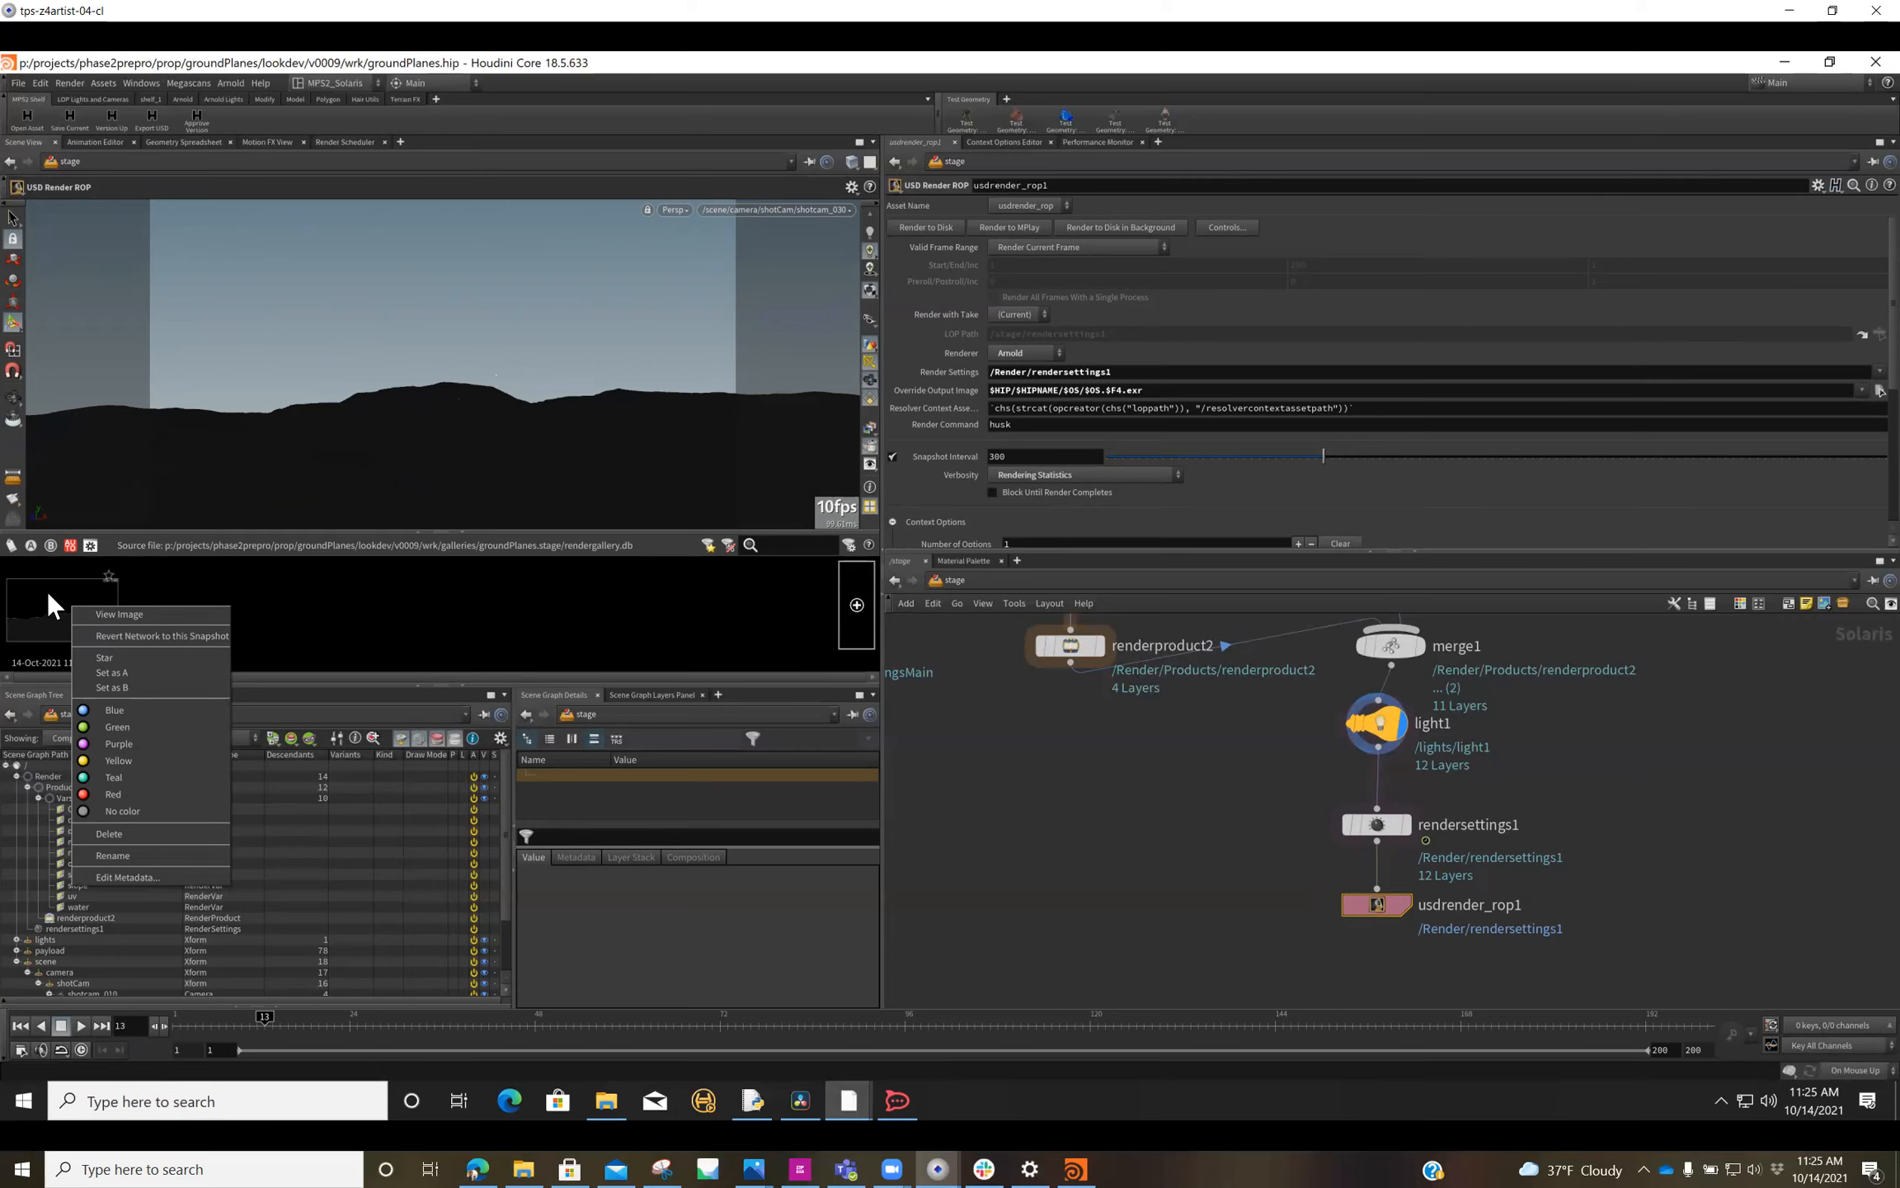
{"action": "left_click", "coordinate": [203, 580]}
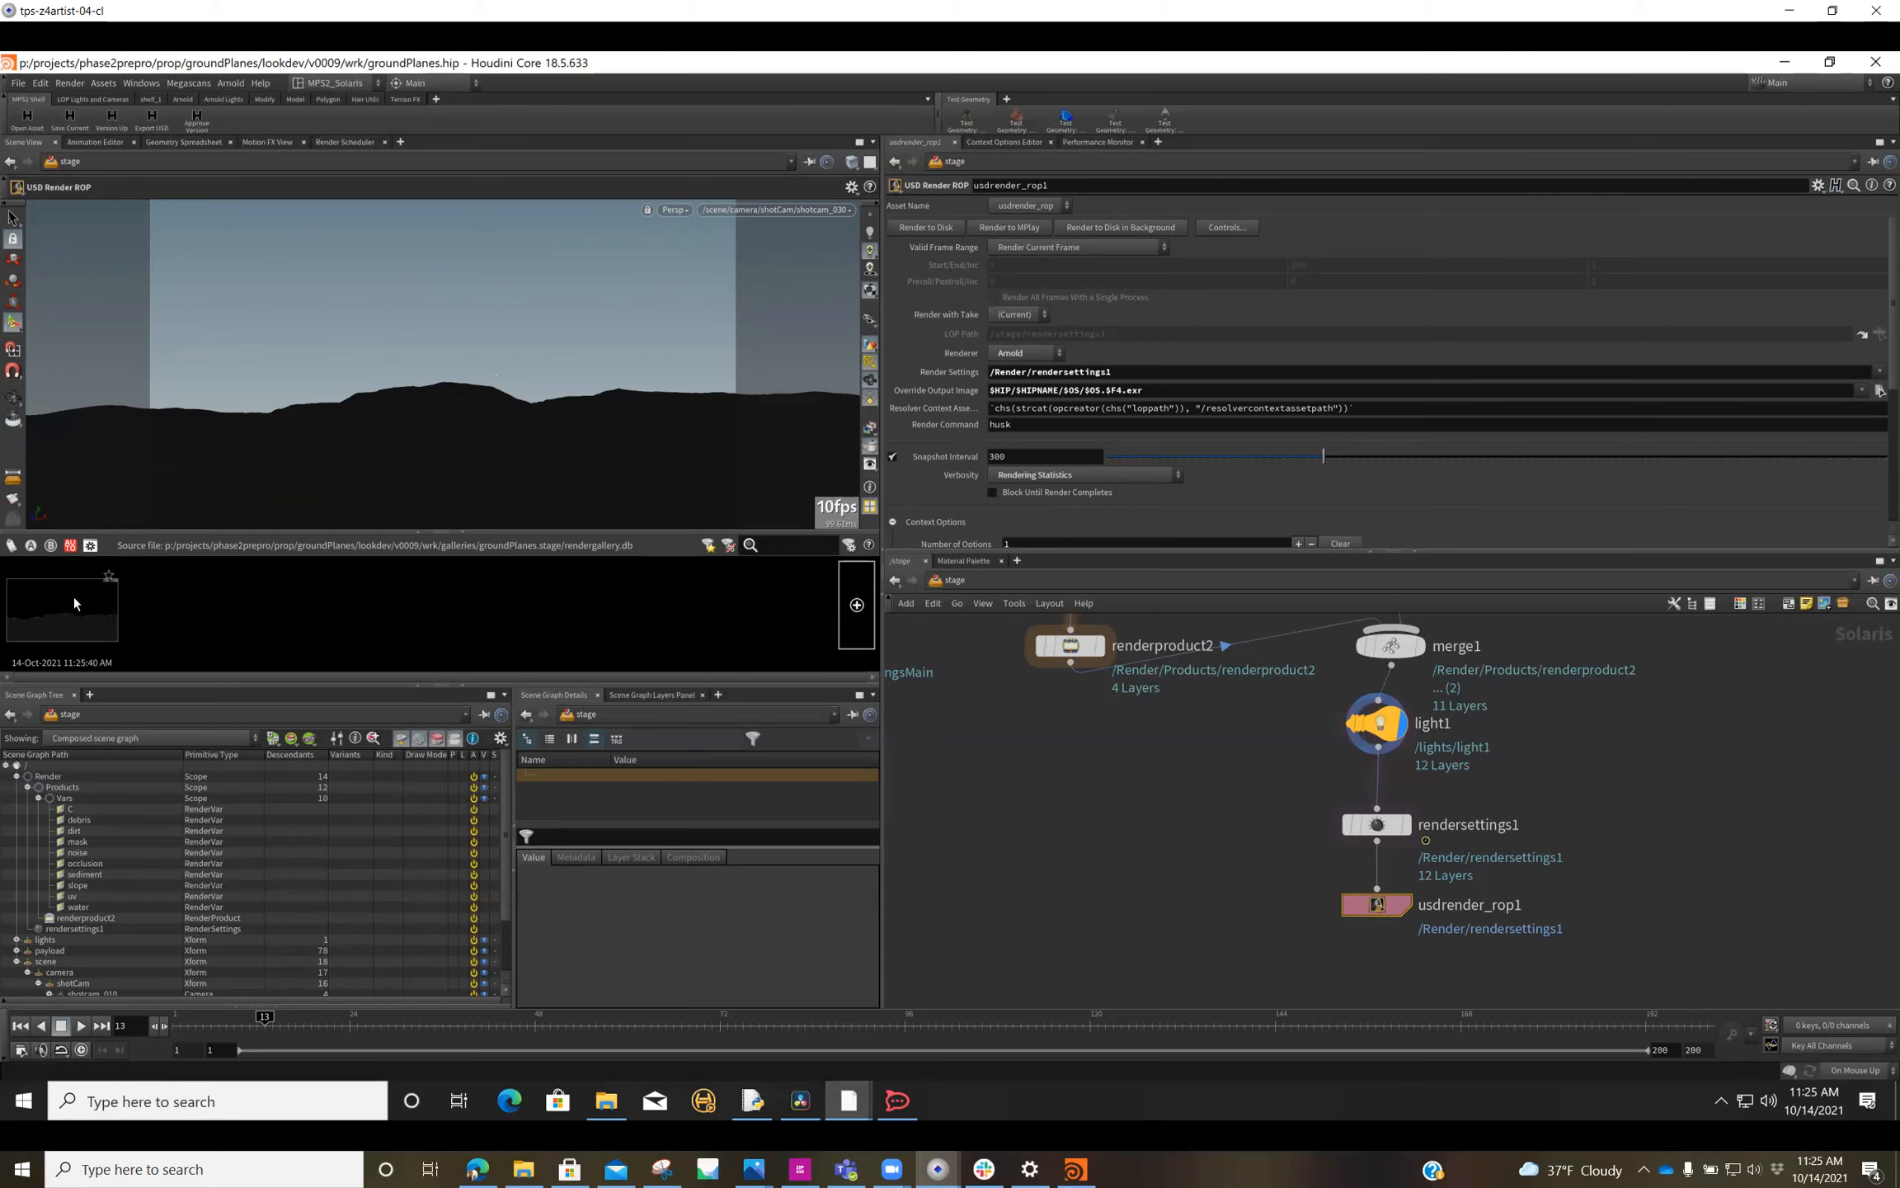
{"action": "left_click", "coordinate": [96, 545]}
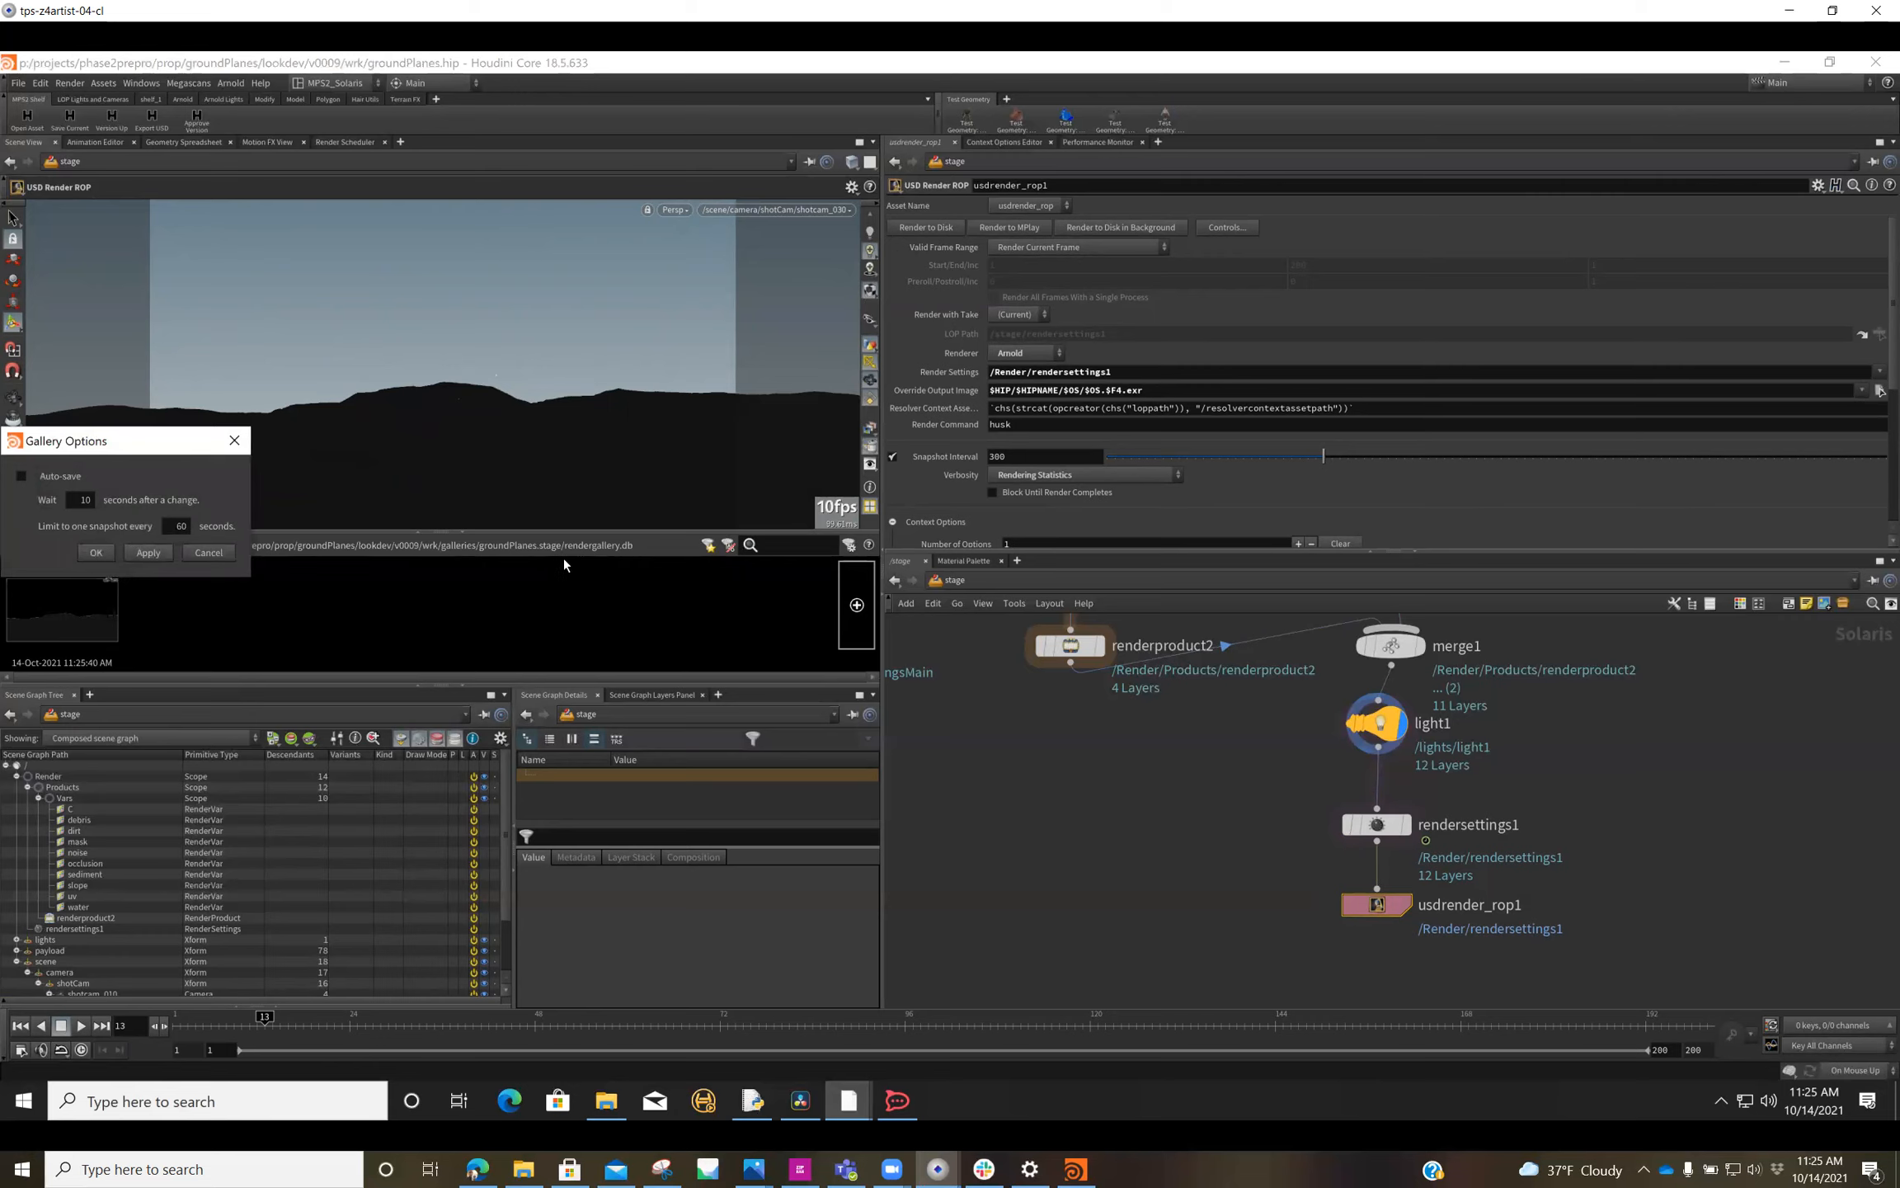
{"action": "left_click", "coordinate": [234, 440]}
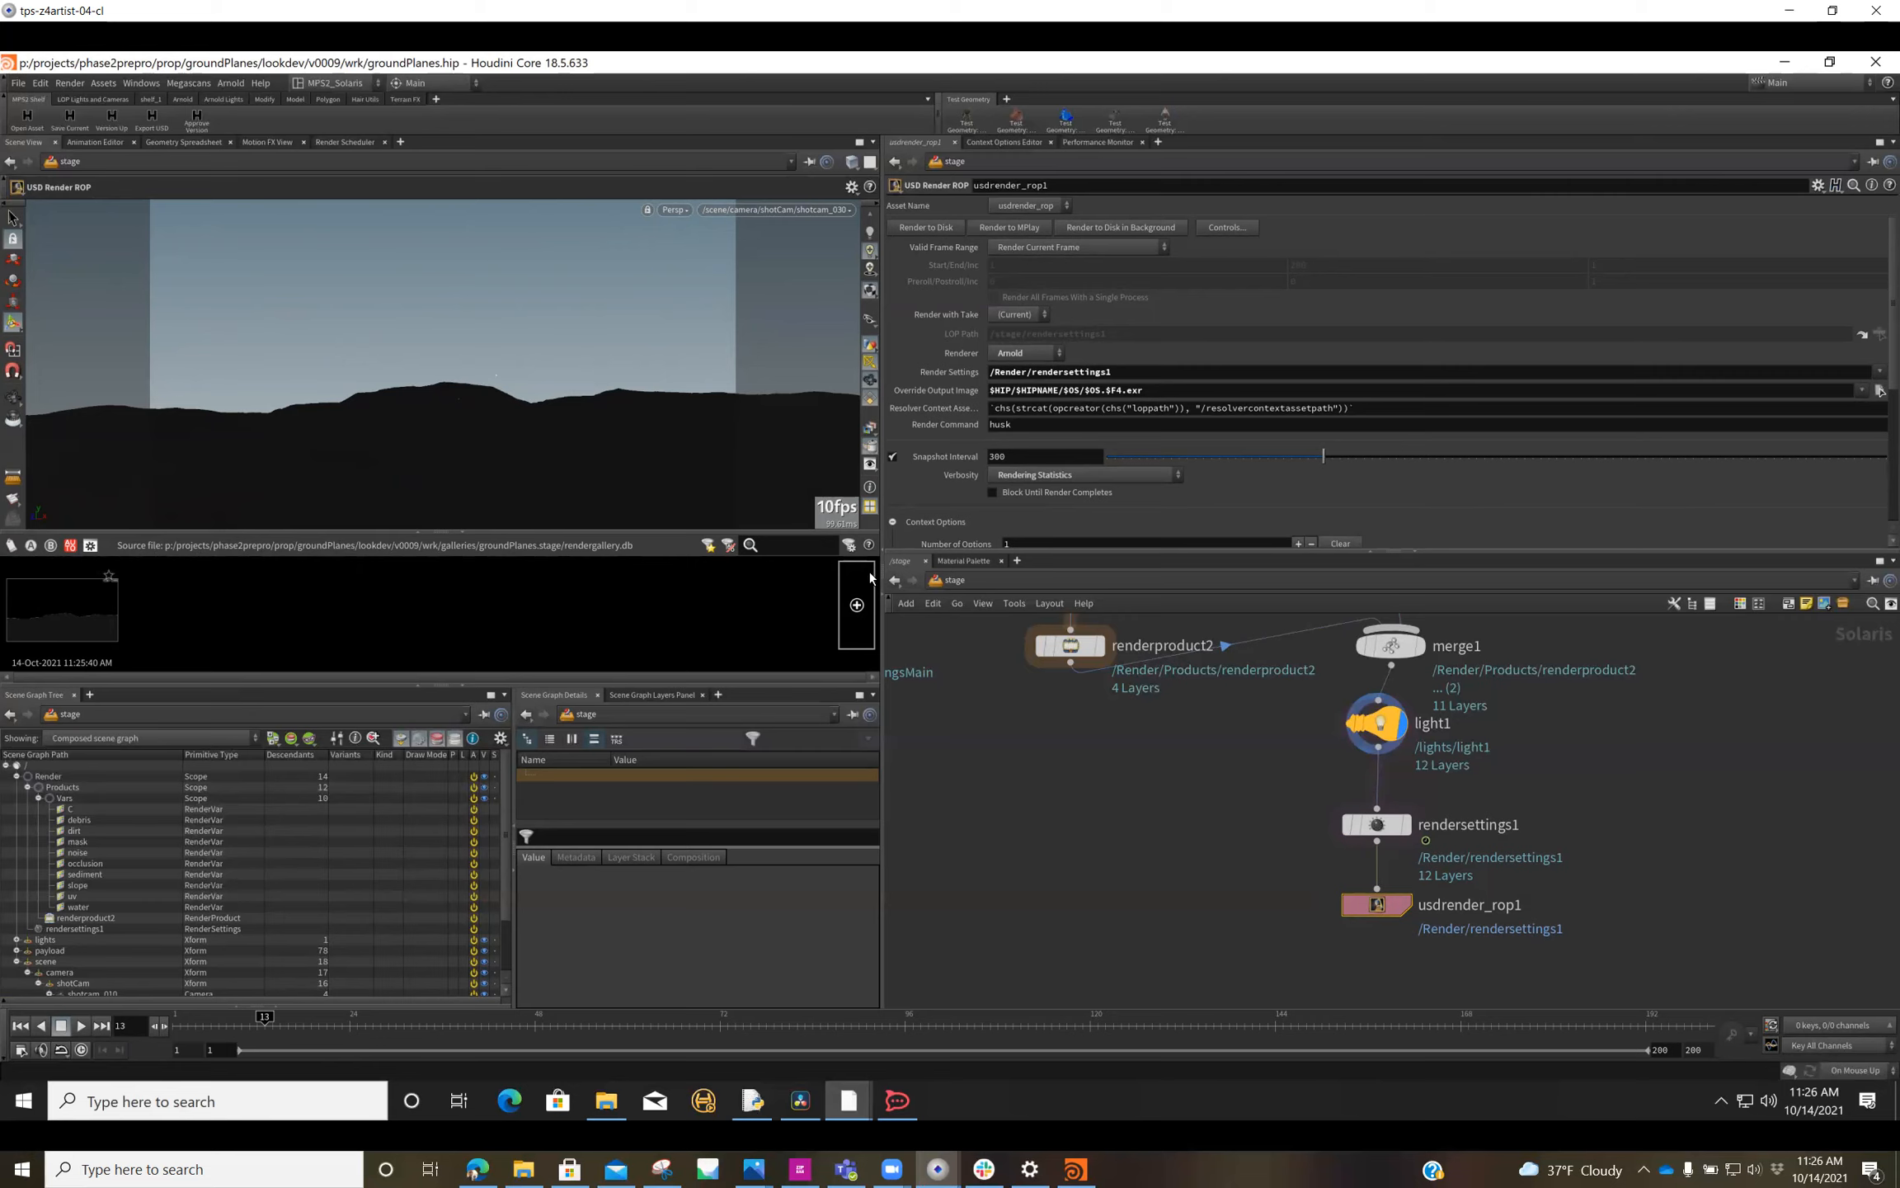
Step: Look through the gallery's snapshot filters by date, star and colour, and hide the filter list again
{"action": "left_click", "coordinate": [848, 545]}
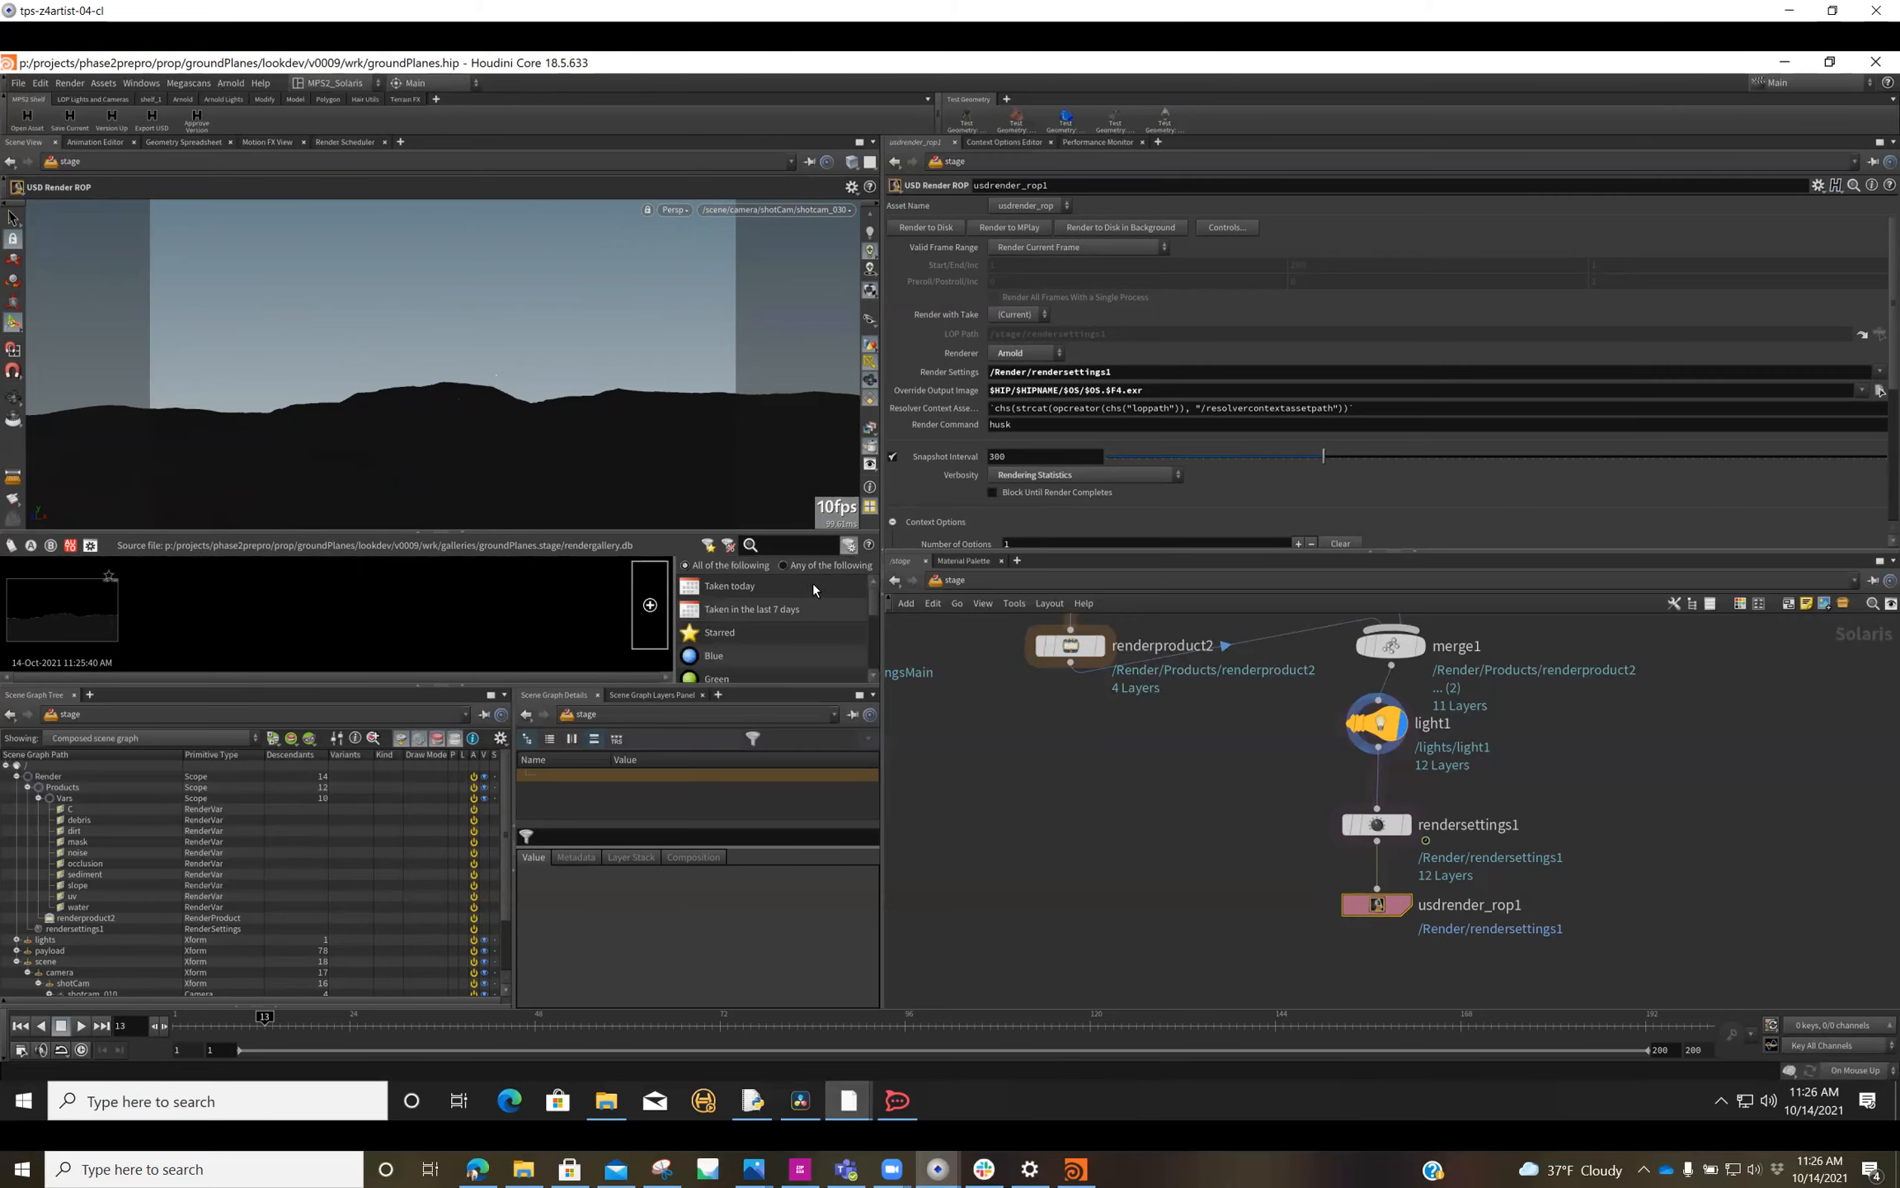
{"action": "scroll", "coordinate": [770, 610], "scroll_direction": "down", "scroll_amount": 4}
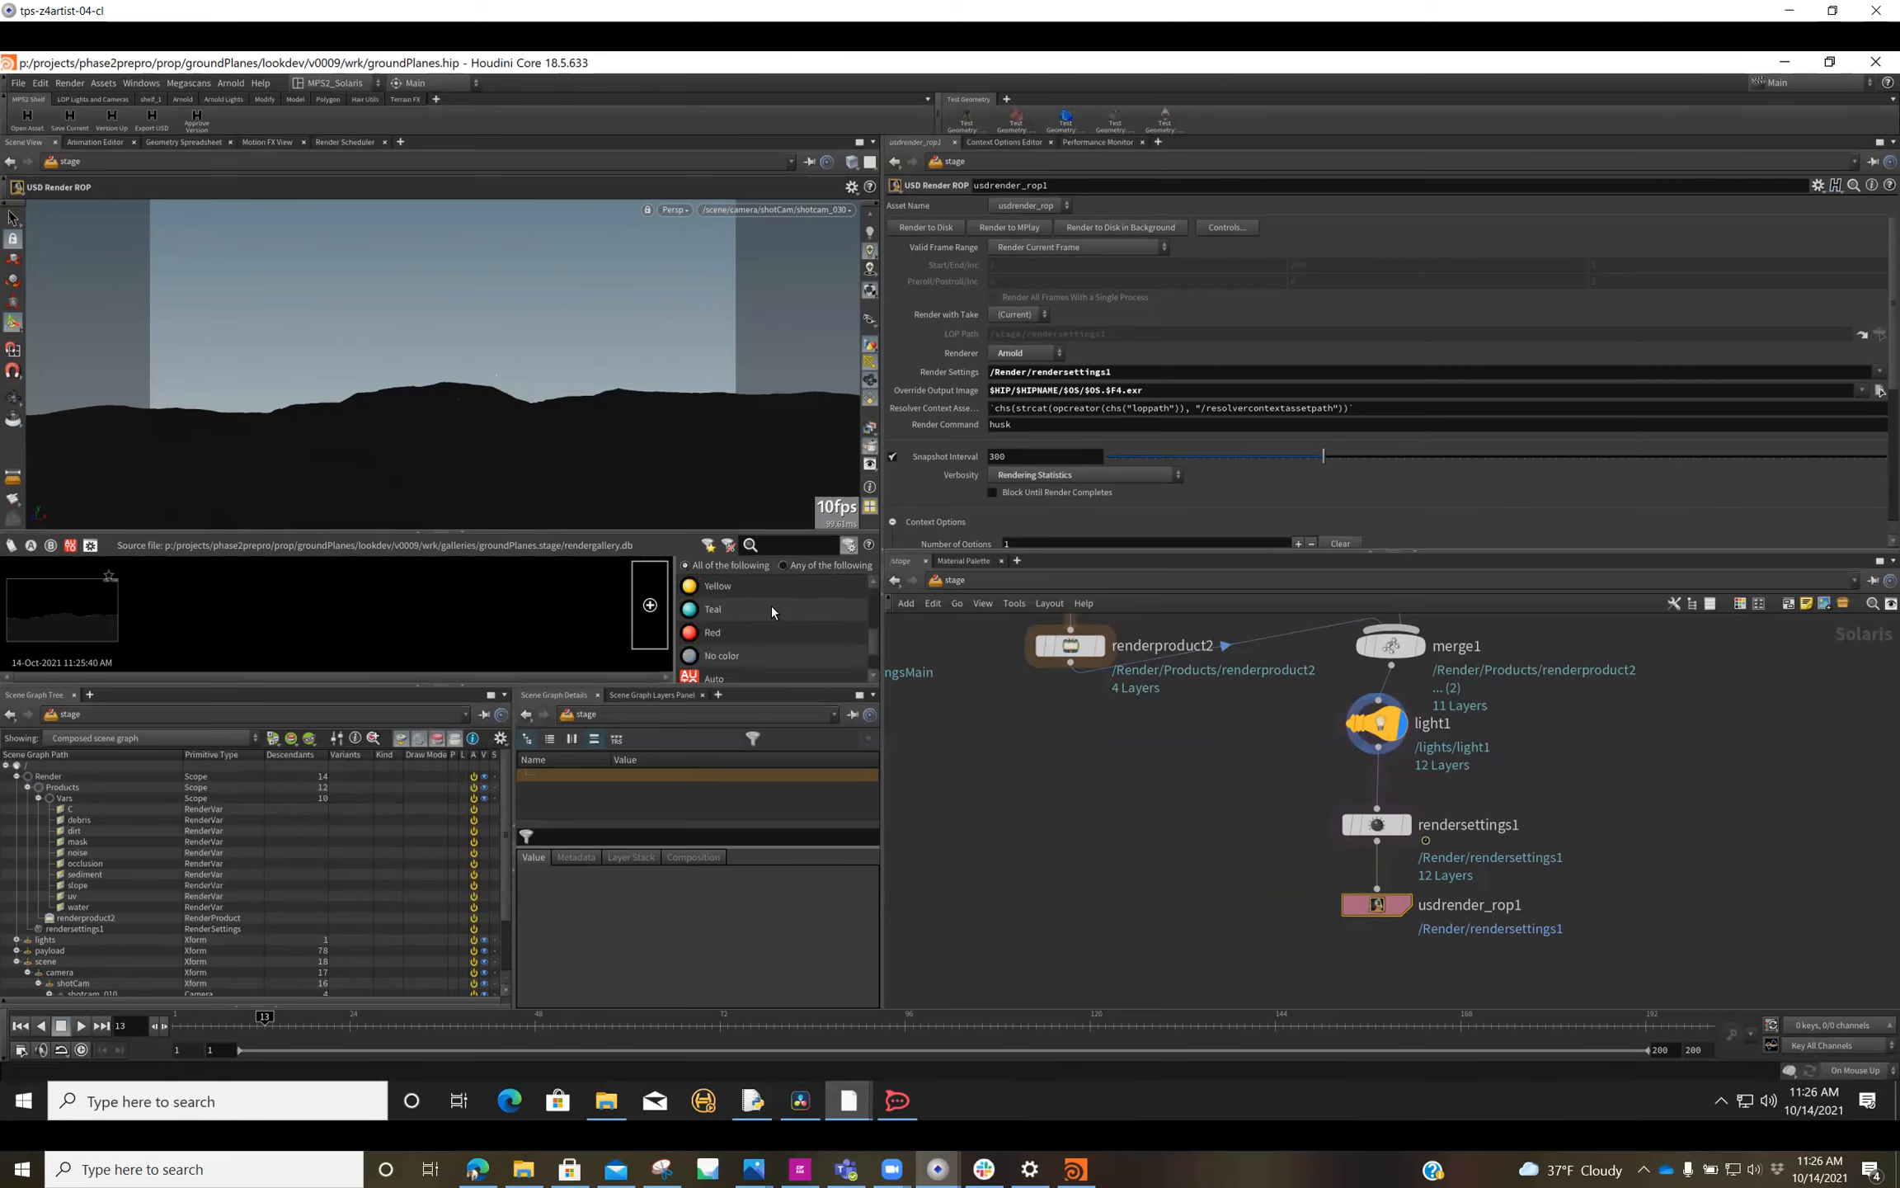
{"action": "scroll", "coordinate": [740, 637], "scroll_direction": "up", "scroll_amount": 4}
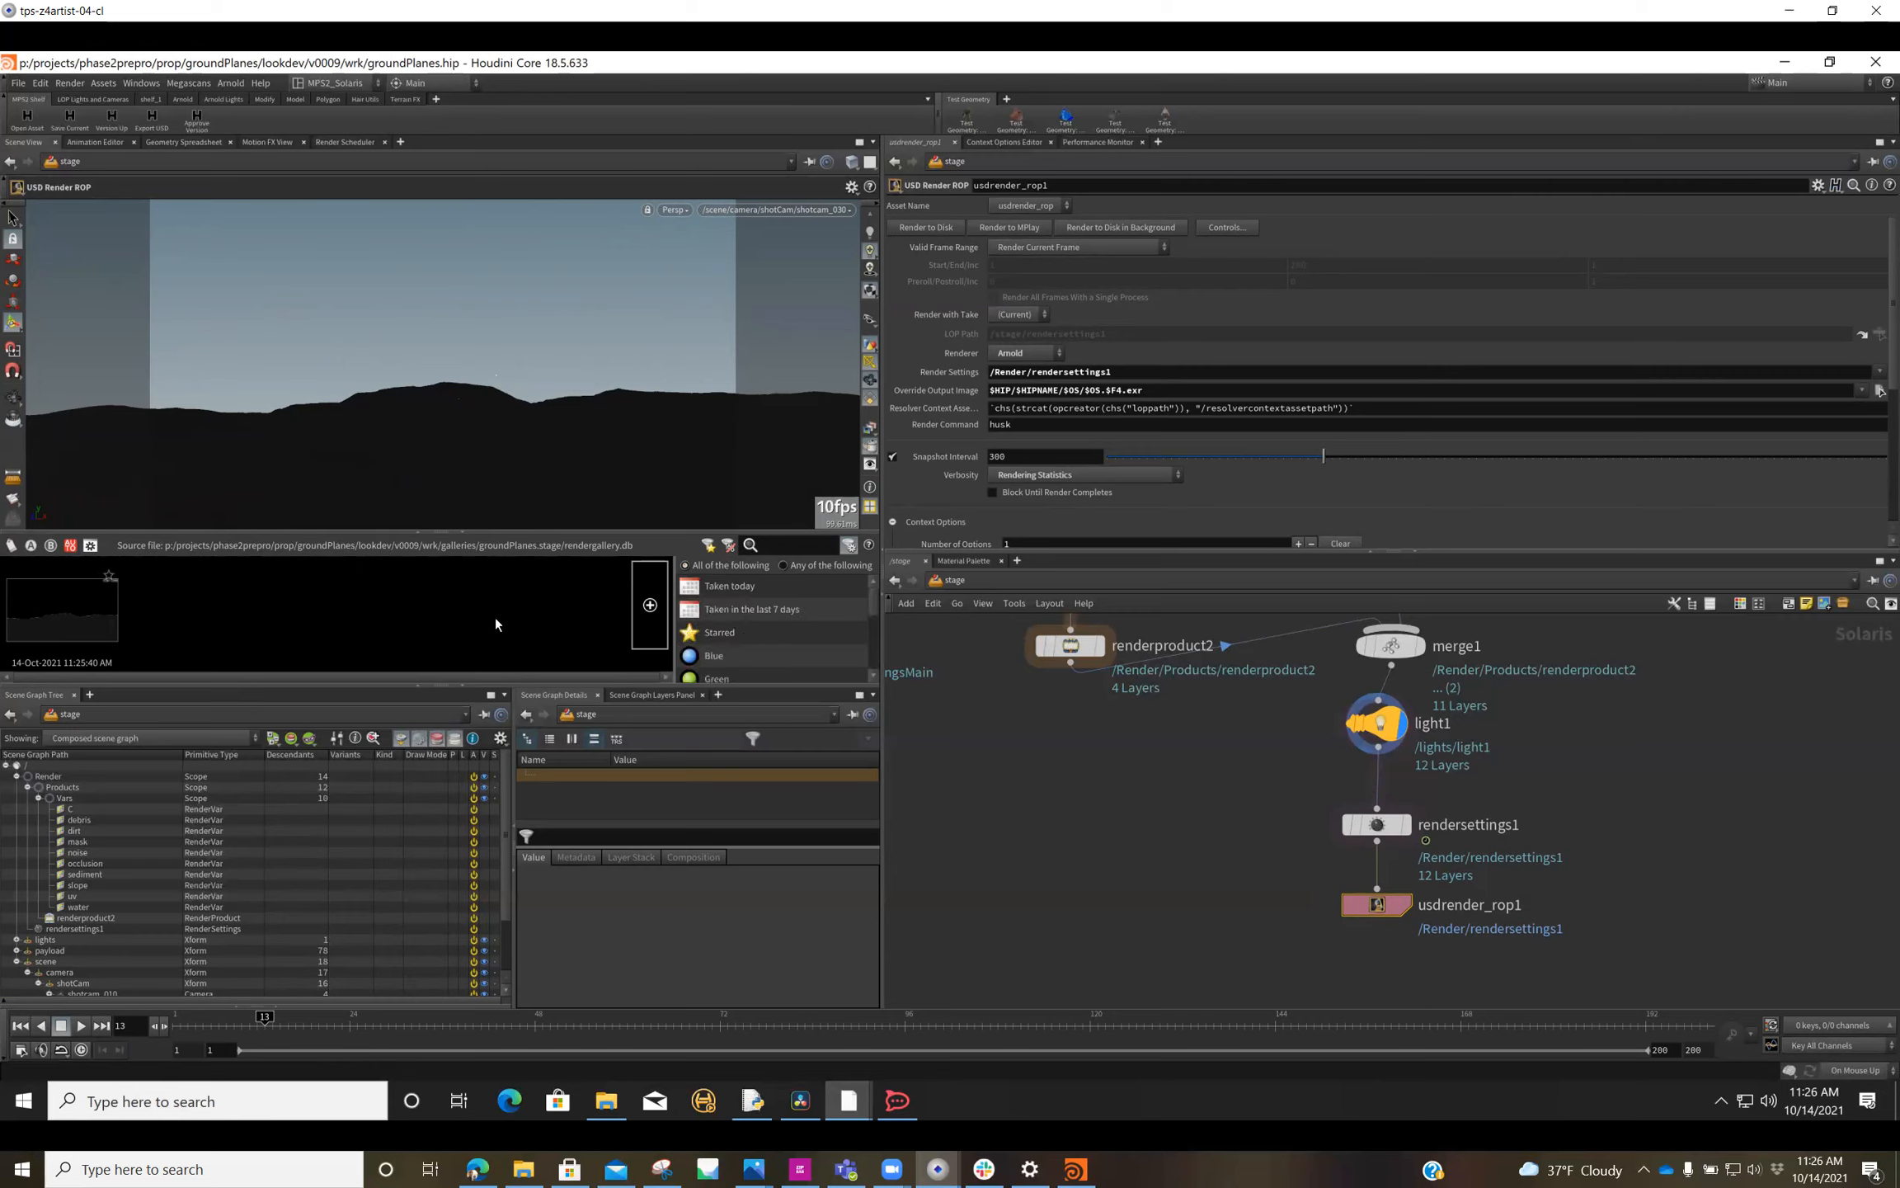
{"action": "left_click", "coordinate": [846, 546]}
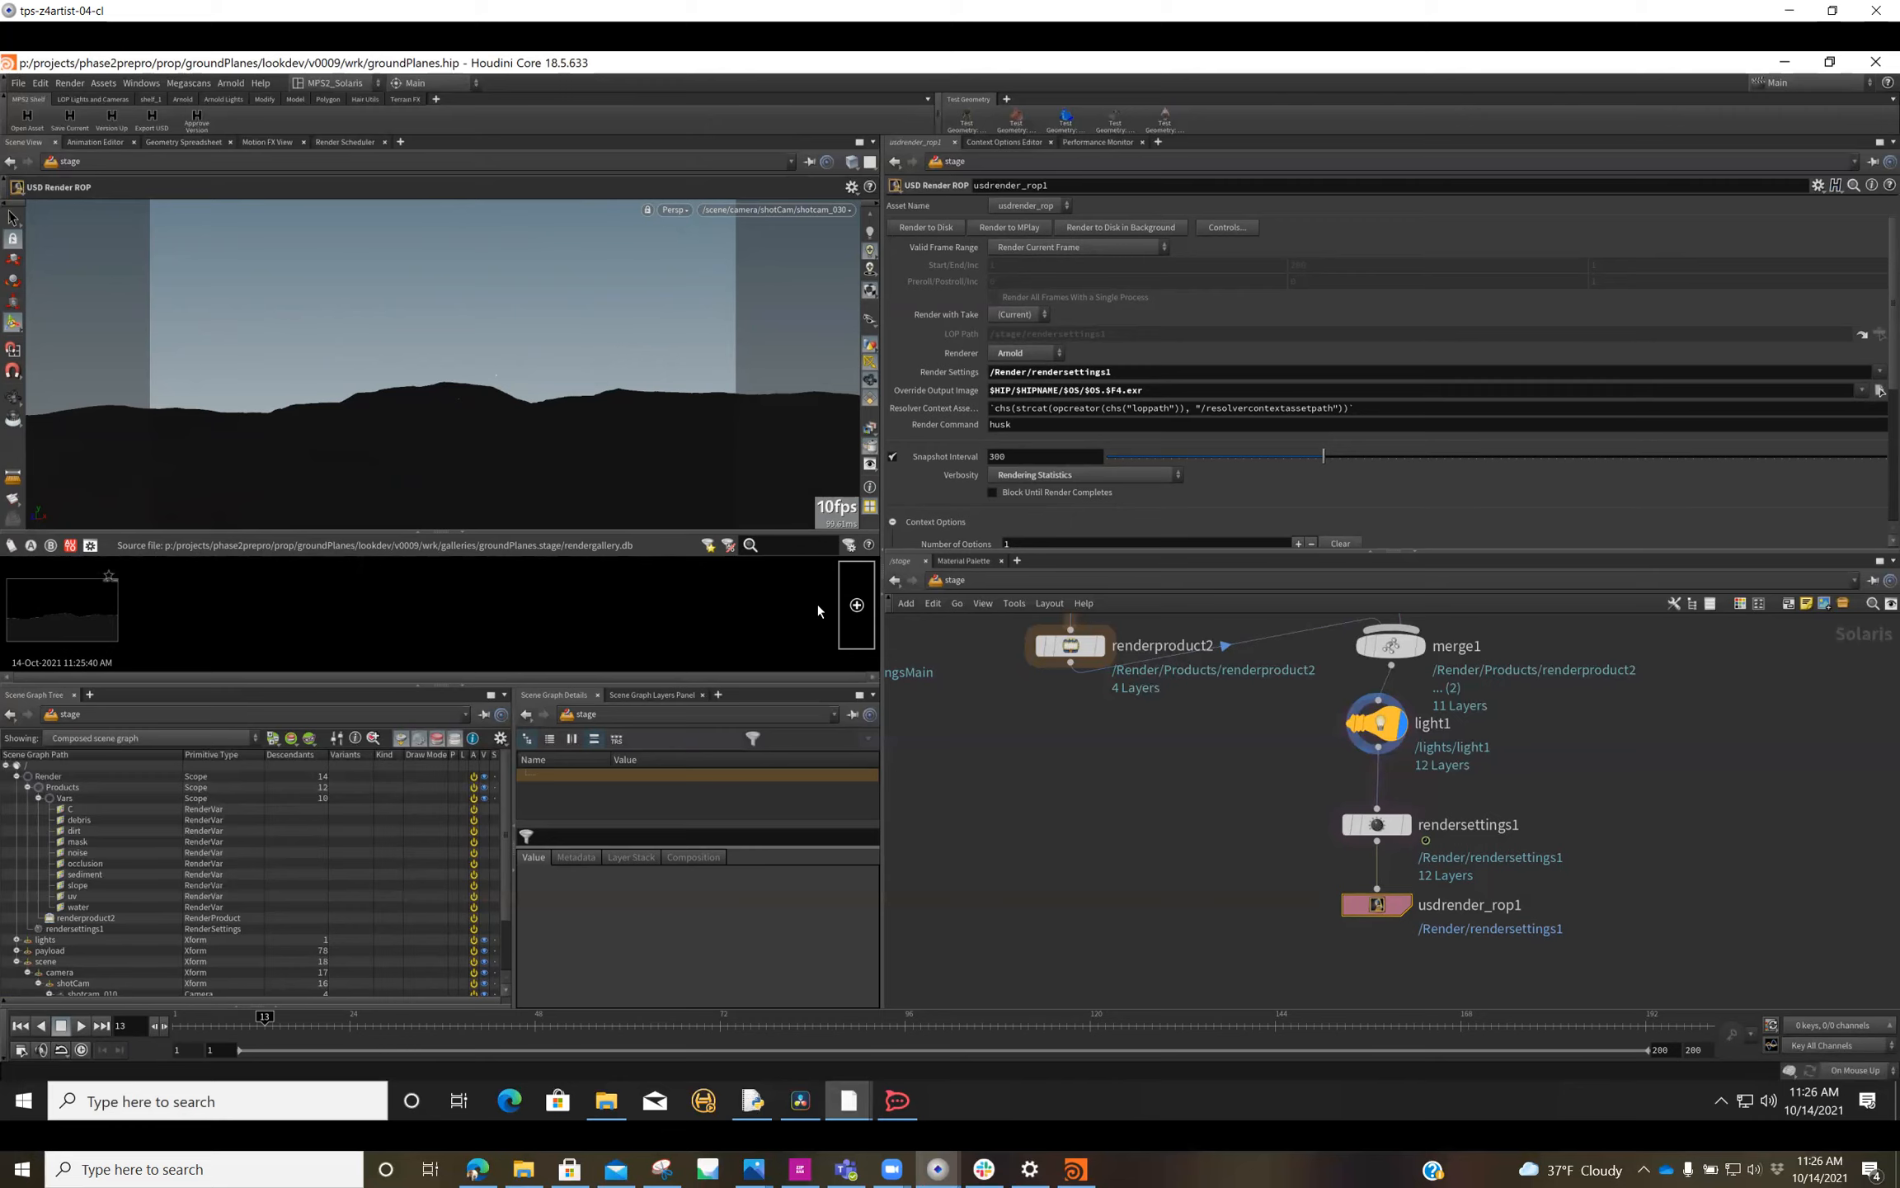